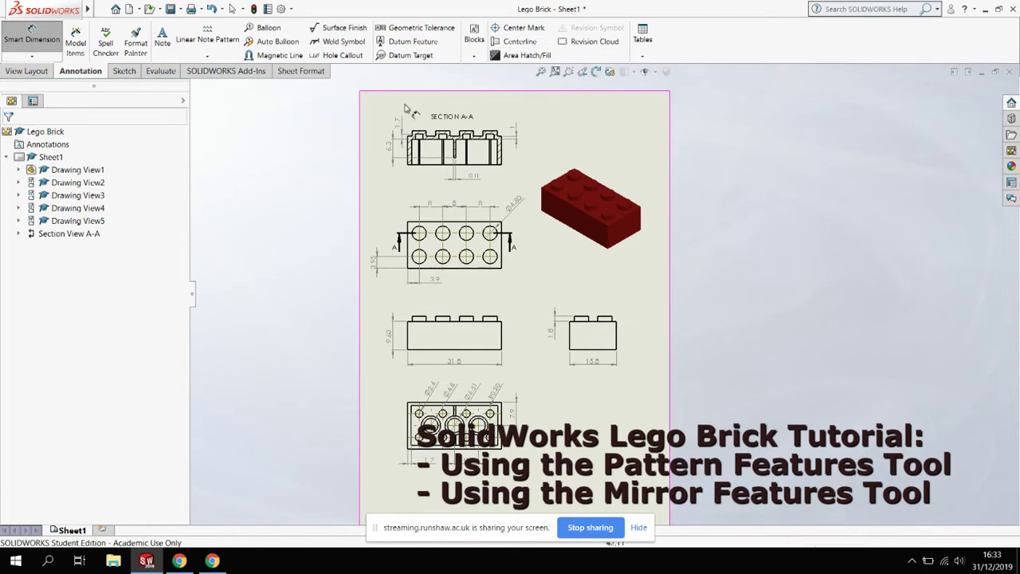
Step: Create a new Part document from a blank template, accepting the missing-template warnings
{"action": "left_click", "coordinate": [639, 529]}
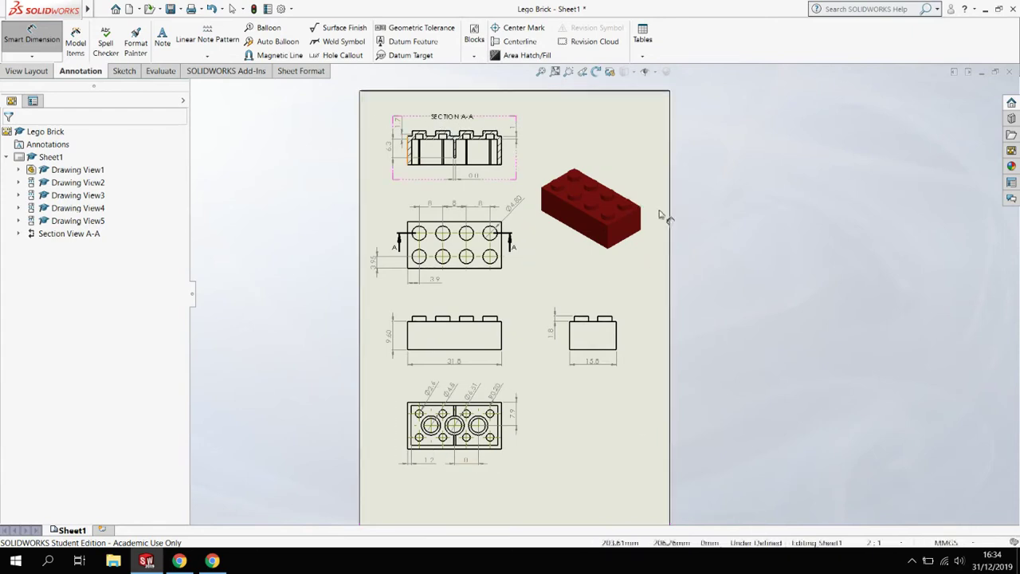
{"action": "left_click", "coordinate": [102, 10]}
{"action": "left_click", "coordinate": [106, 10]}
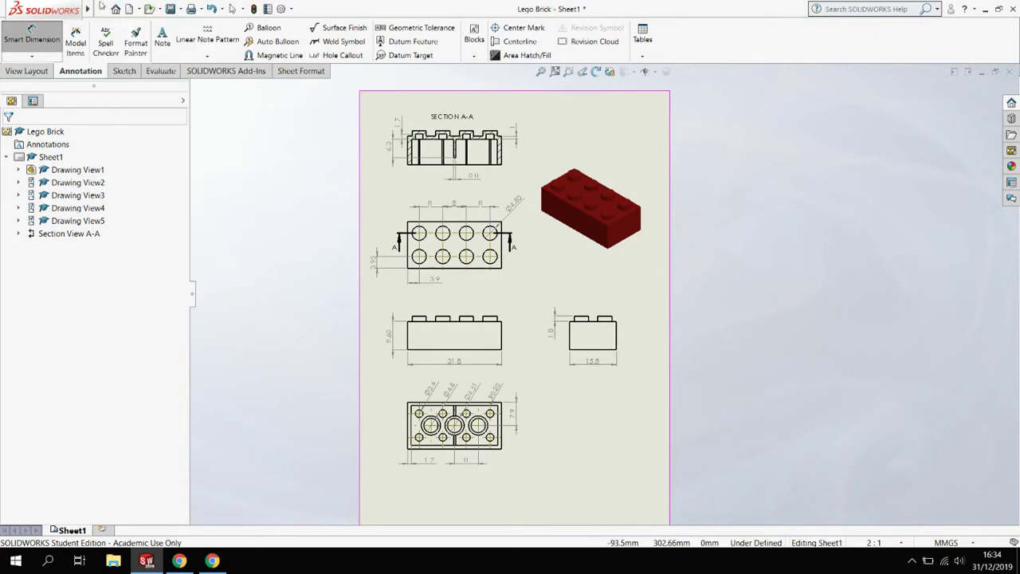
{"action": "left_click", "coordinate": [103, 9]}
{"action": "left_click", "coordinate": [119, 26]}
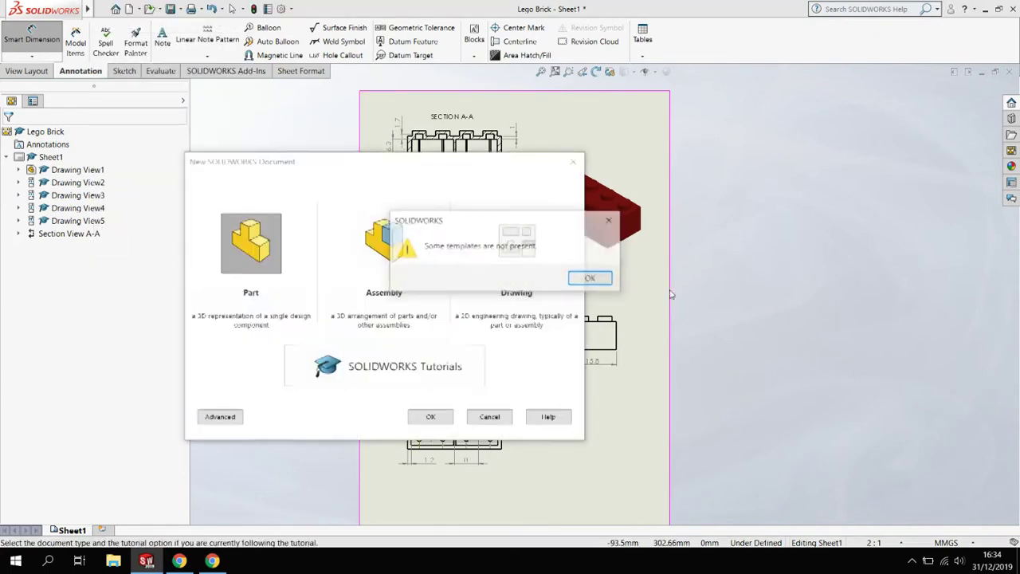
{"action": "left_click", "coordinate": [590, 278]}
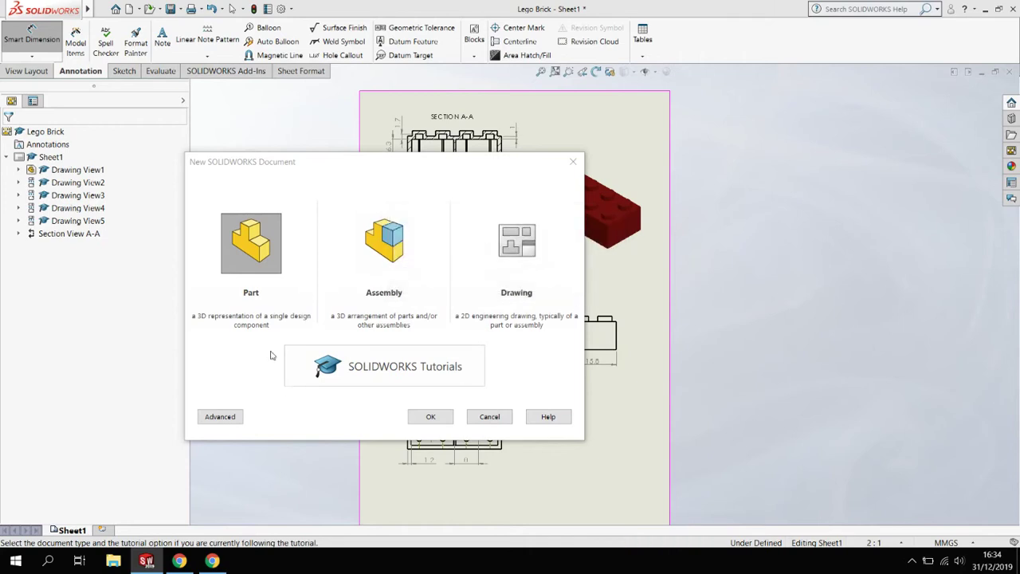
{"action": "left_click", "coordinate": [430, 416]}
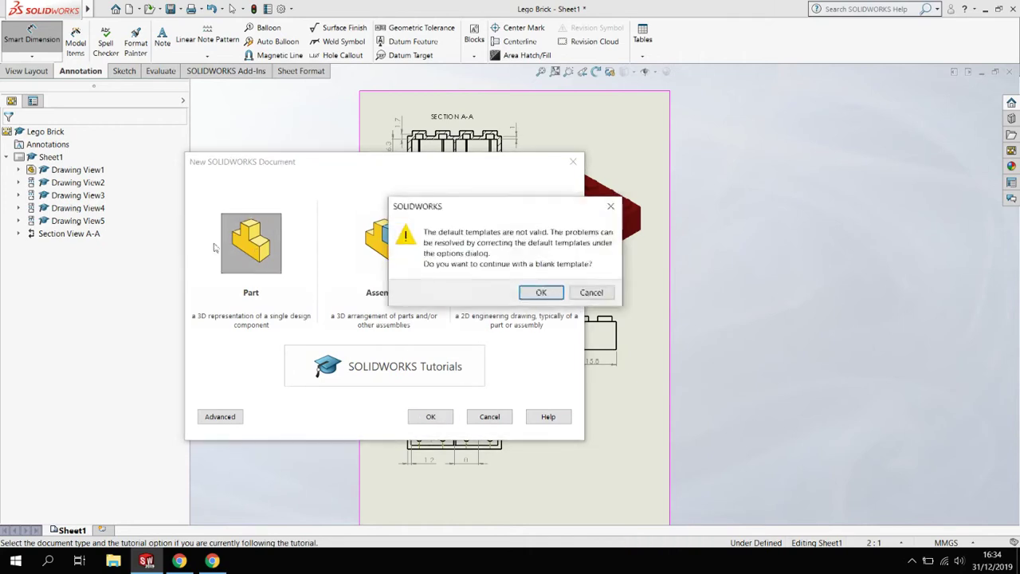
{"action": "left_click", "coordinate": [541, 292]}
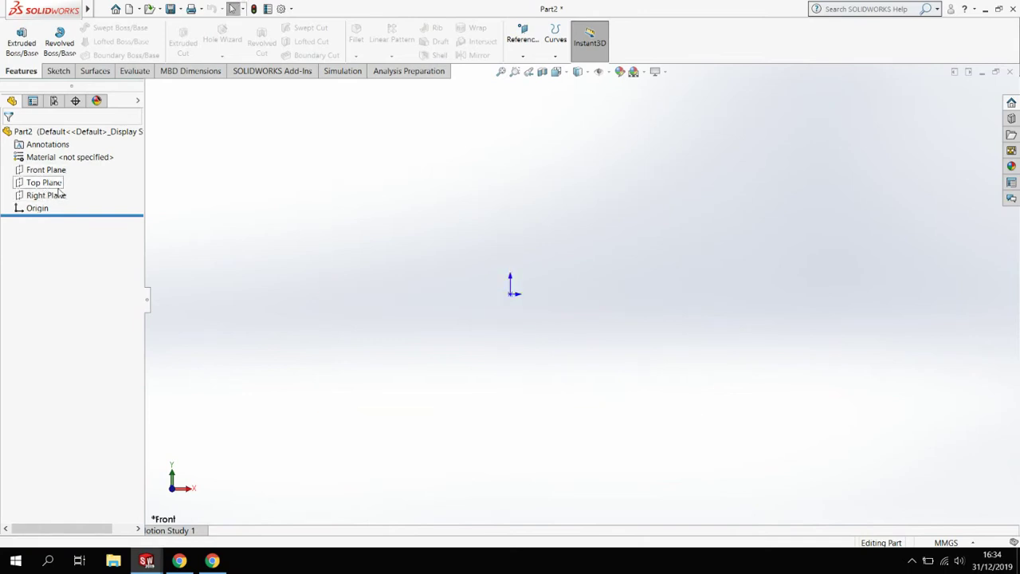
Step: Open a sketch on the Top Plane and draw a center rectangle anchored at the origin
{"action": "left_click", "coordinate": [59, 73]}
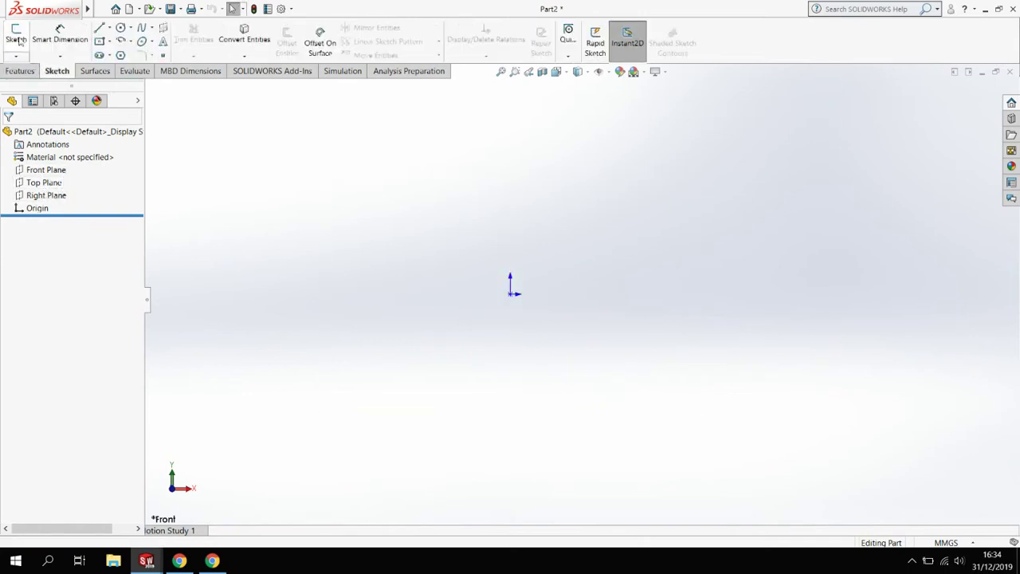
{"action": "left_click", "coordinate": [16, 36]}
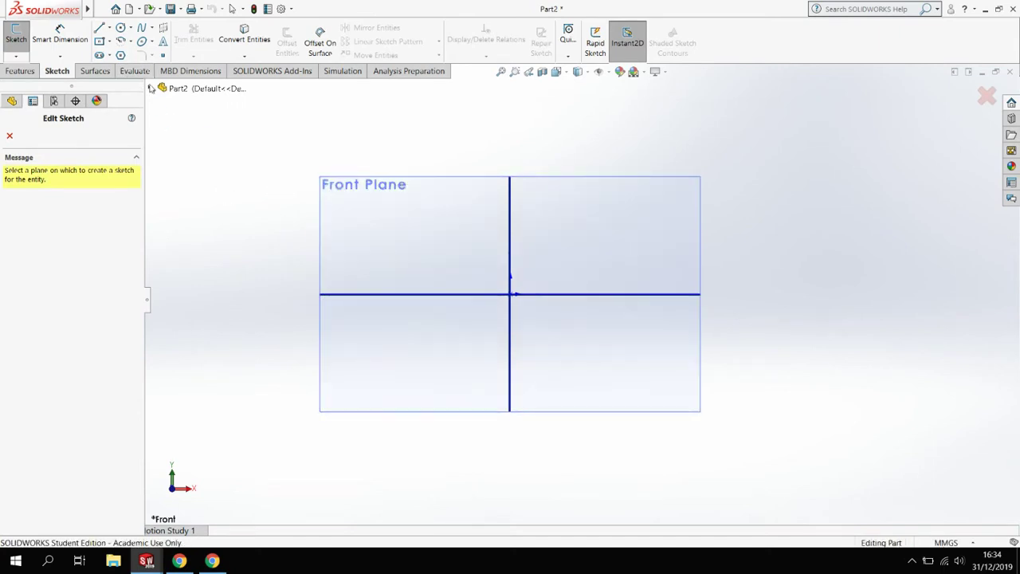
{"action": "left_click", "coordinate": [11, 137]}
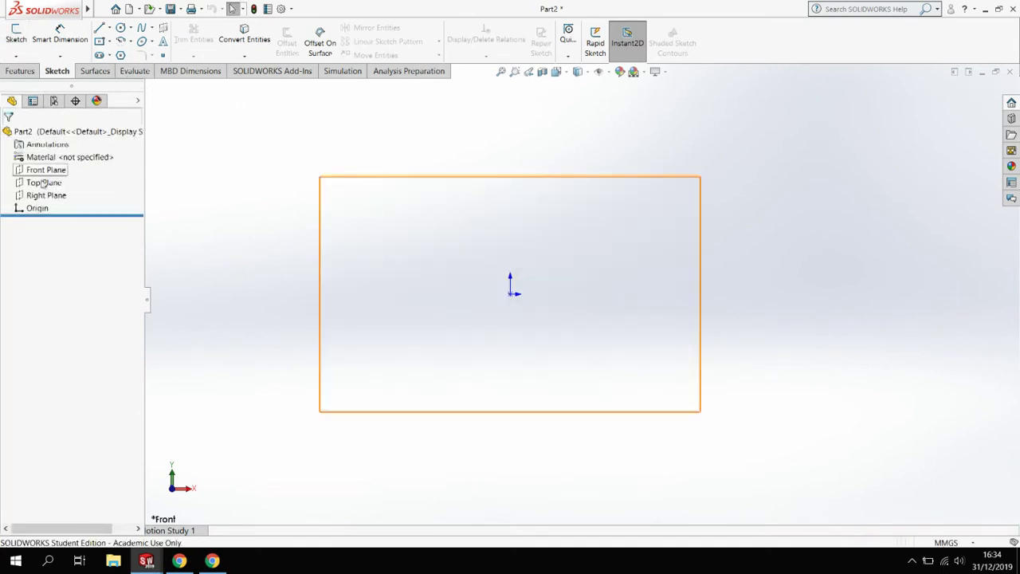
{"action": "left_click", "coordinate": [44, 182]}
{"action": "left_click", "coordinate": [30, 32]}
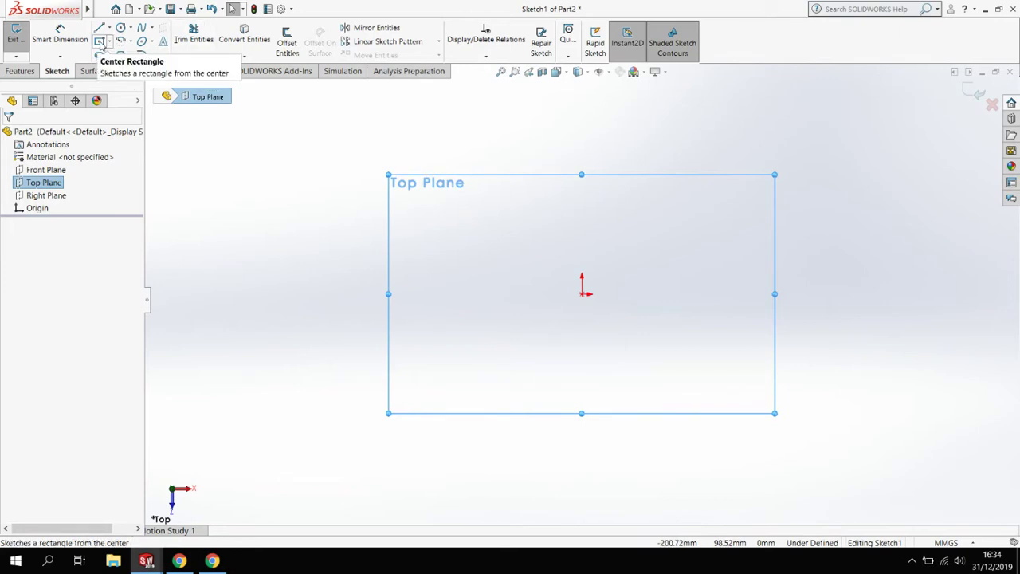
{"action": "left_click", "coordinate": [100, 42]}
{"action": "left_click", "coordinate": [582, 293]}
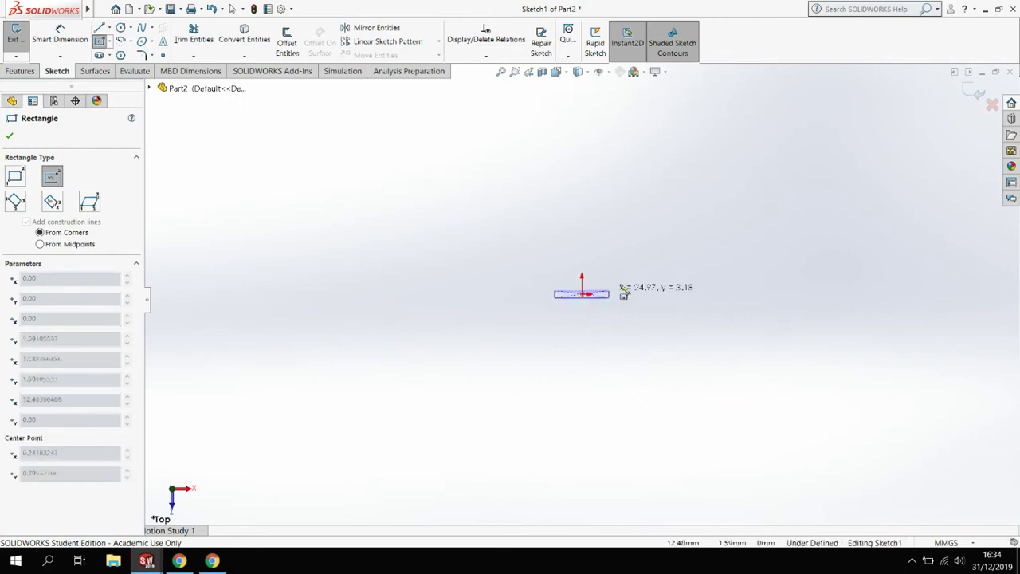
{"action": "left_click", "coordinate": [714, 233]}
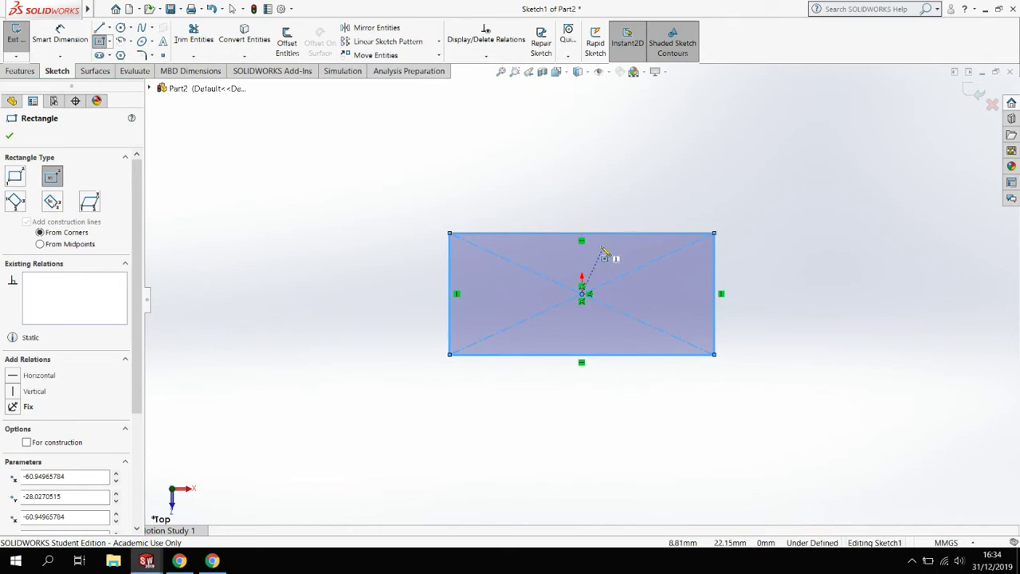
Step: Dimension the rectangle 15.8 mm tall on the right edge and 31.8 mm wide on the bottom edge
{"action": "left_click", "coordinate": [61, 33]}
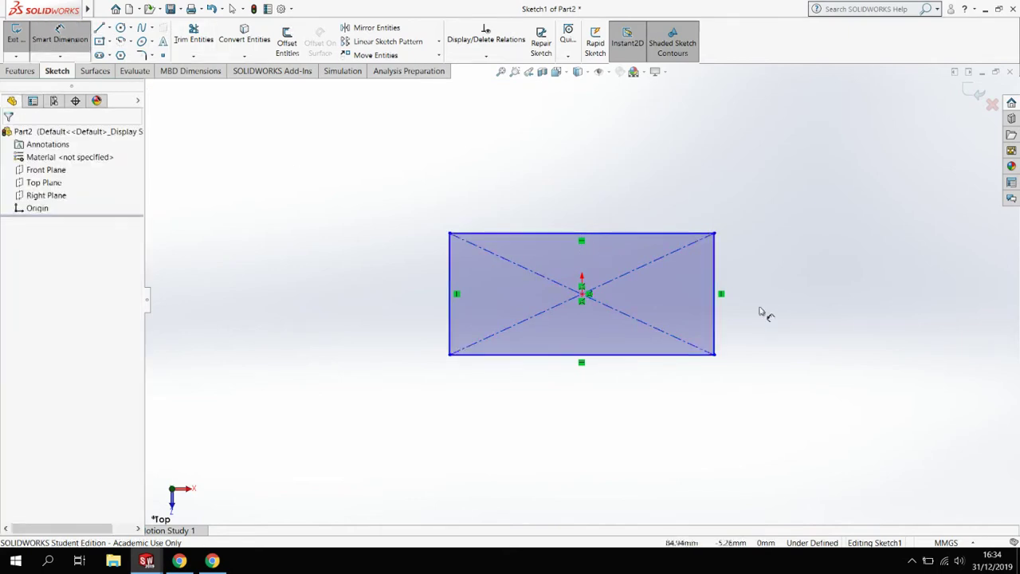
{"action": "left_click", "coordinate": [715, 333]}
{"action": "left_click", "coordinate": [791, 315]}
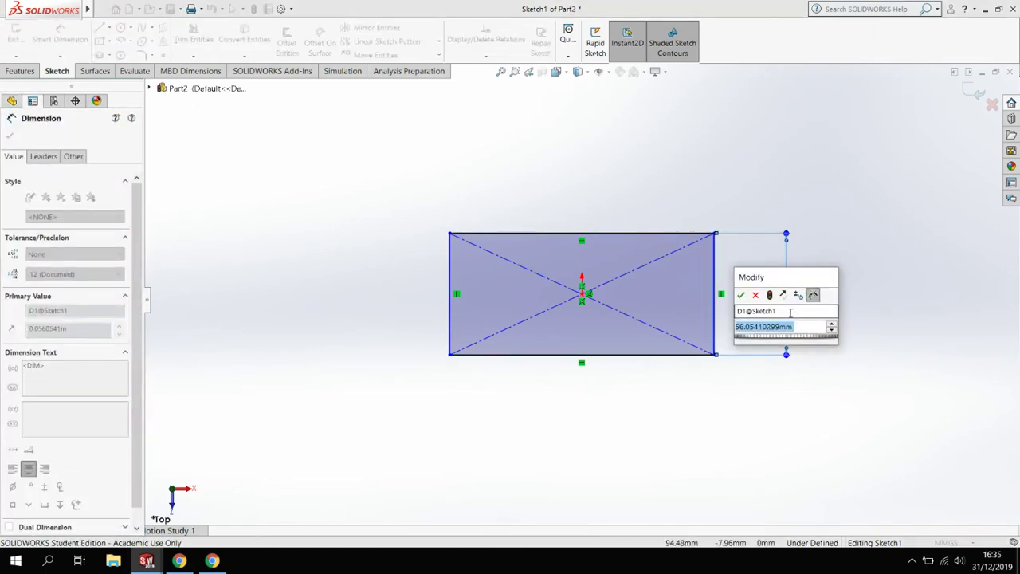
{"action": "type", "text": "15."}
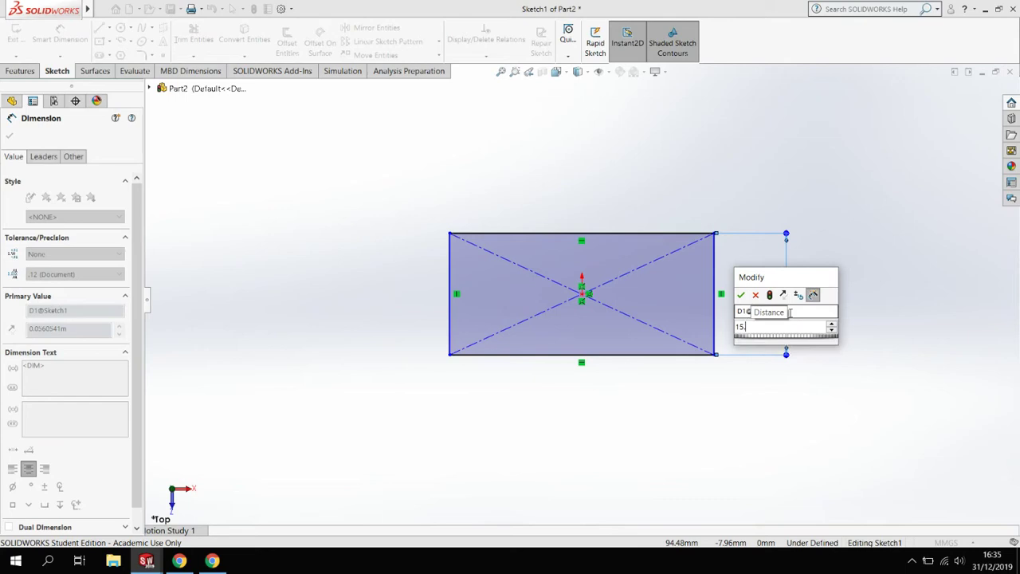
{"action": "type", "text": "8"}
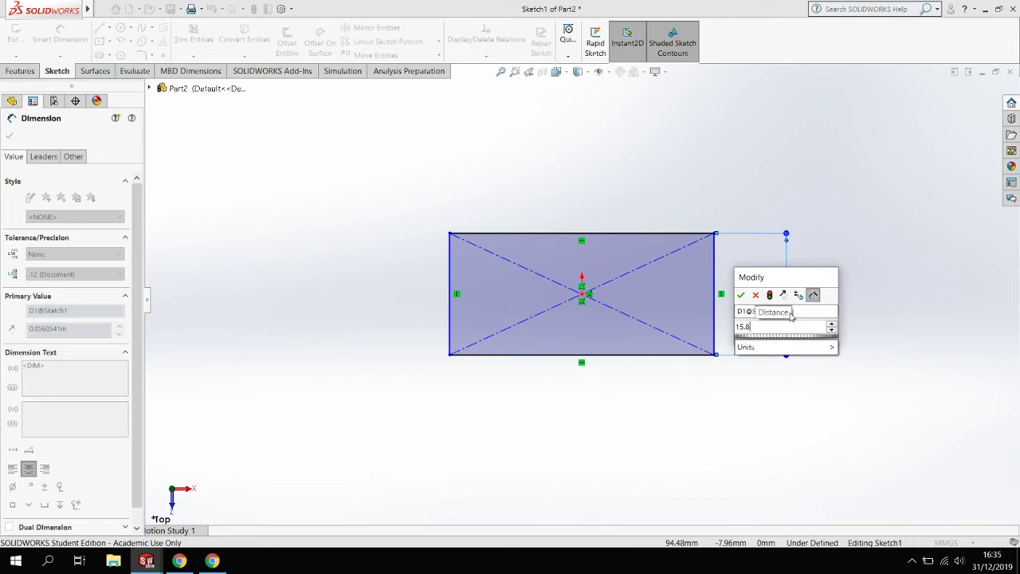
{"action": "type", "text": "mm"}
{"action": "key", "text": "Return"}
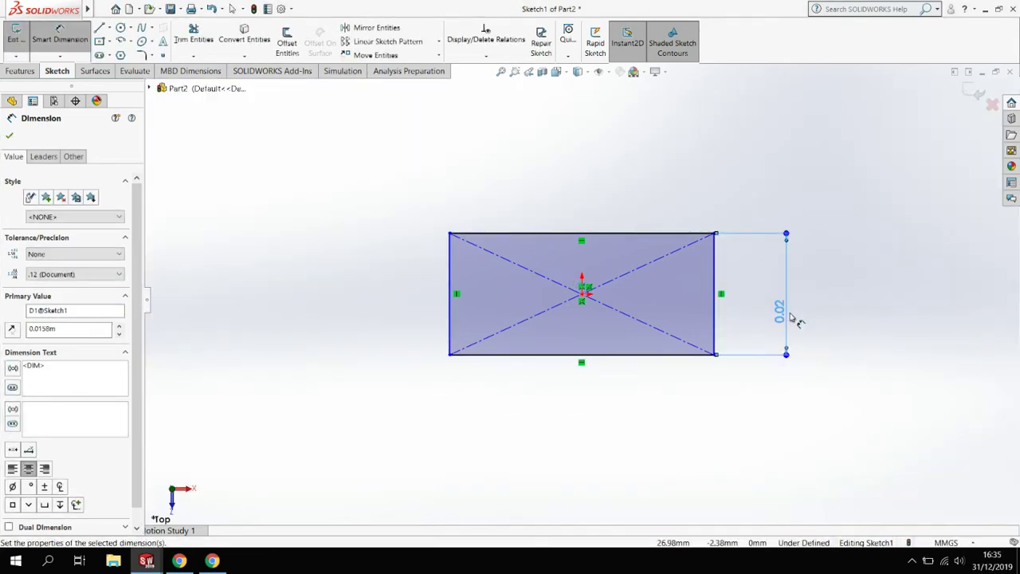
{"action": "left_click", "coordinate": [672, 356]}
{"action": "left_click", "coordinate": [649, 413]}
{"action": "type", "text": "31.8"}
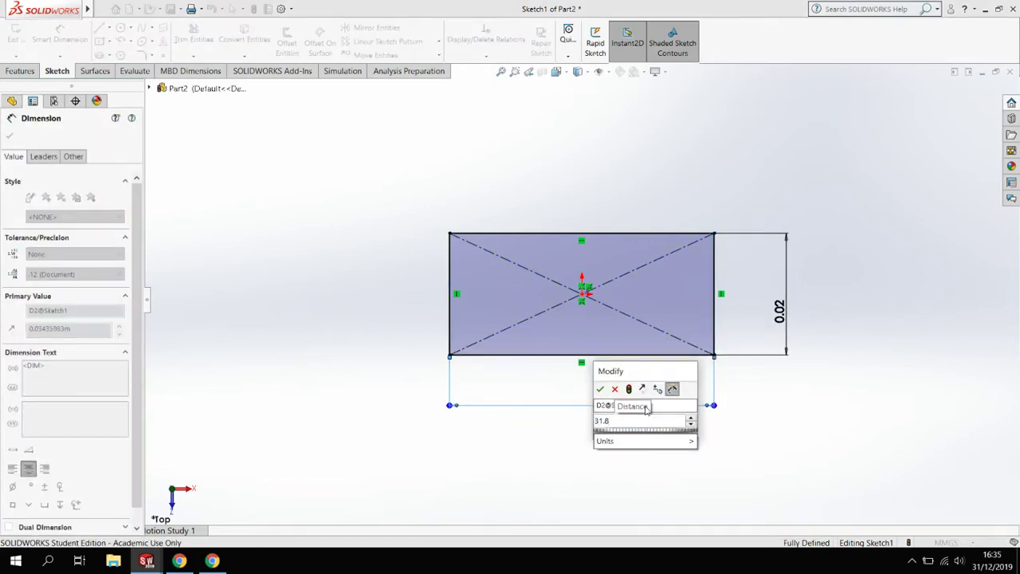
{"action": "type", "text": "mm"}
{"action": "key", "text": "Return"}
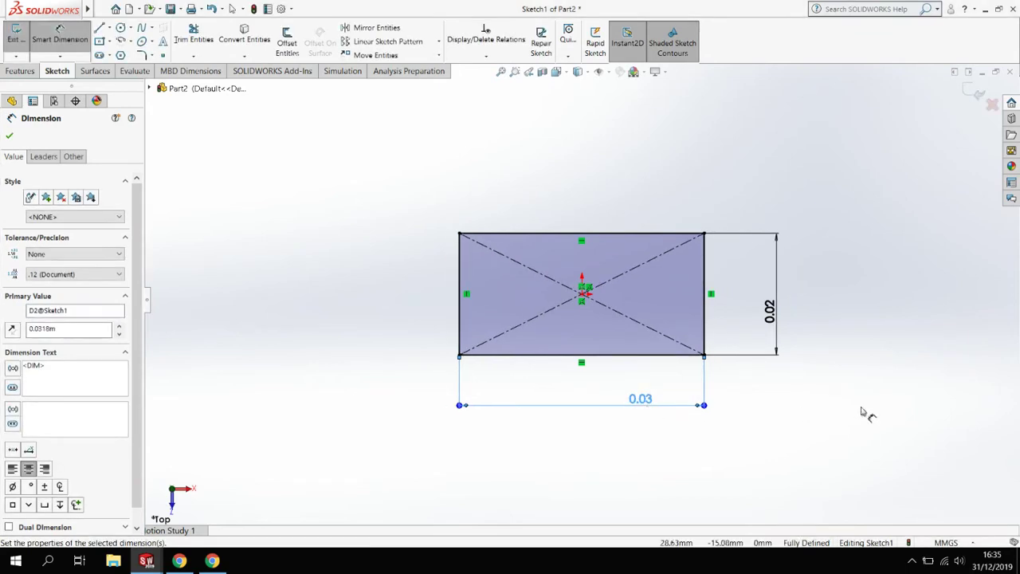
Step: Keep the unit system set to MMGS (millimetre-gram-second)
{"action": "left_click", "coordinate": [960, 544]}
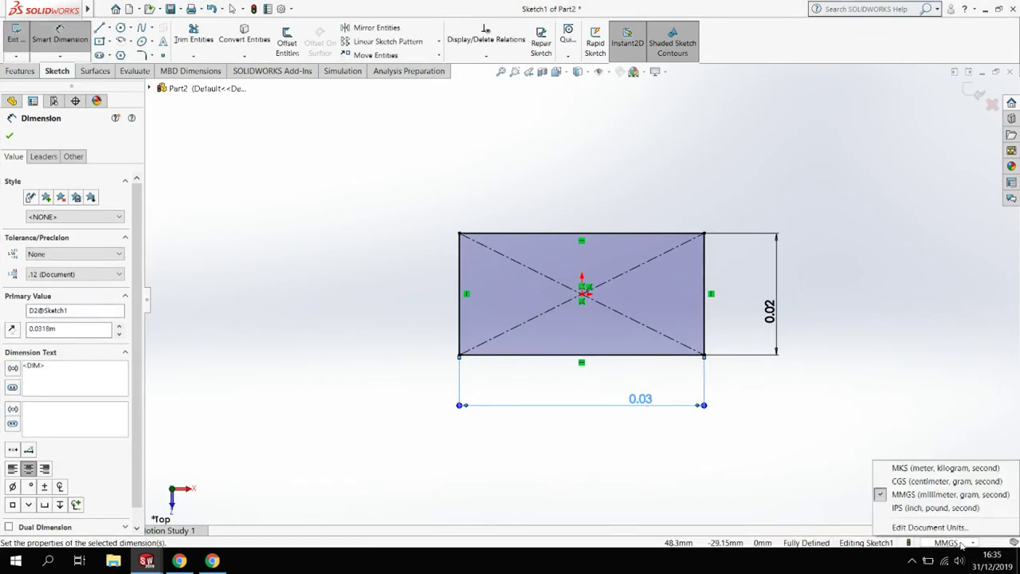
{"action": "left_click", "coordinate": [932, 500]}
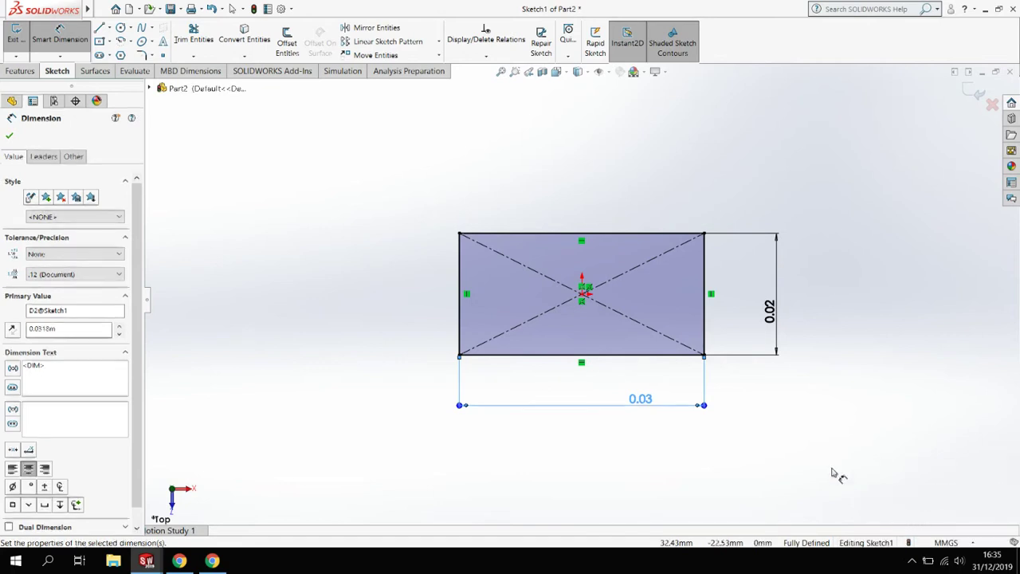
{"action": "left_click", "coordinate": [785, 467]}
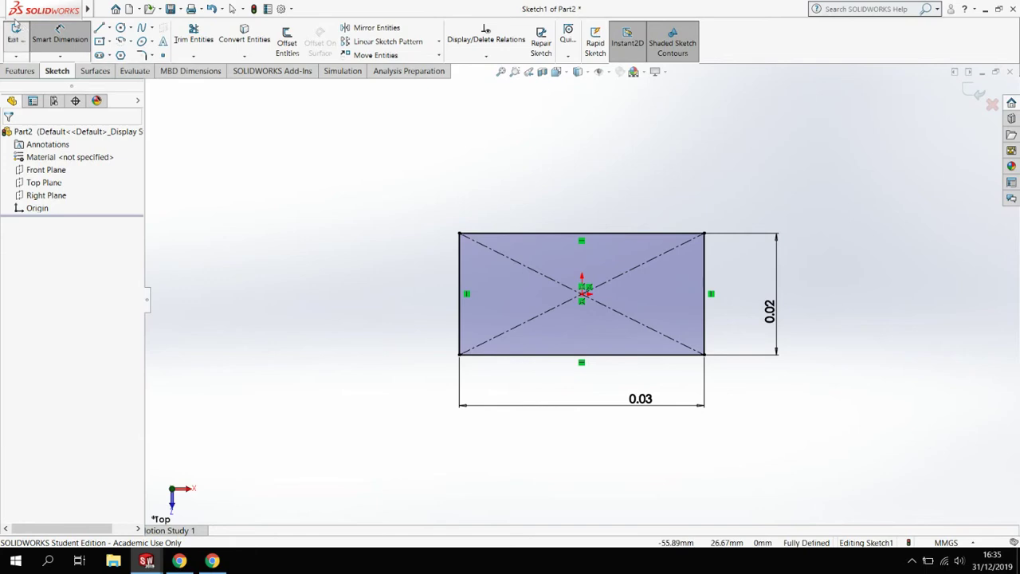
Step: Extrude the rectangle 9.6 mm into a solid block as Boss-Extrude1
{"action": "left_click", "coordinate": [21, 73]}
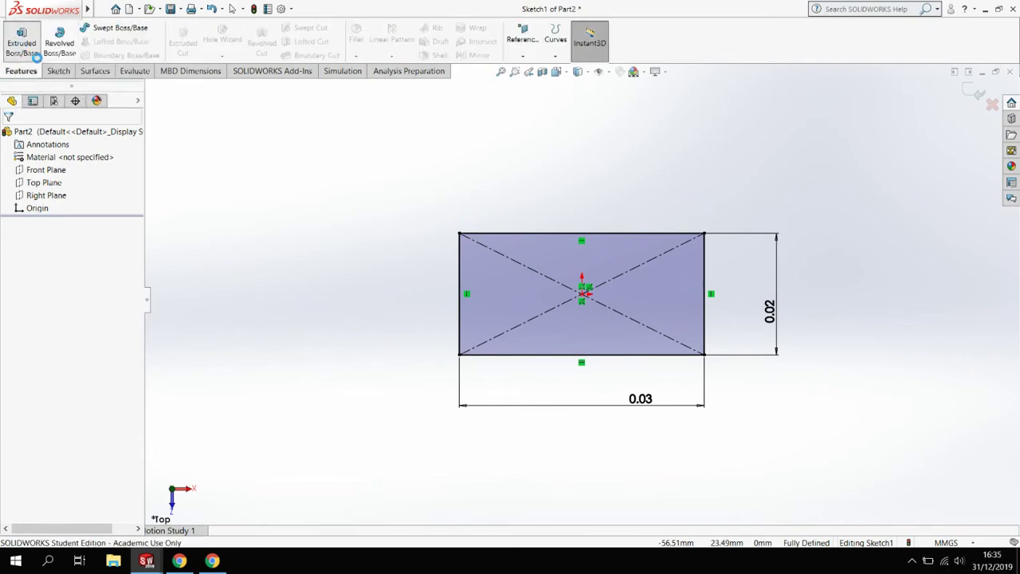
{"action": "left_click", "coordinate": [35, 54]}
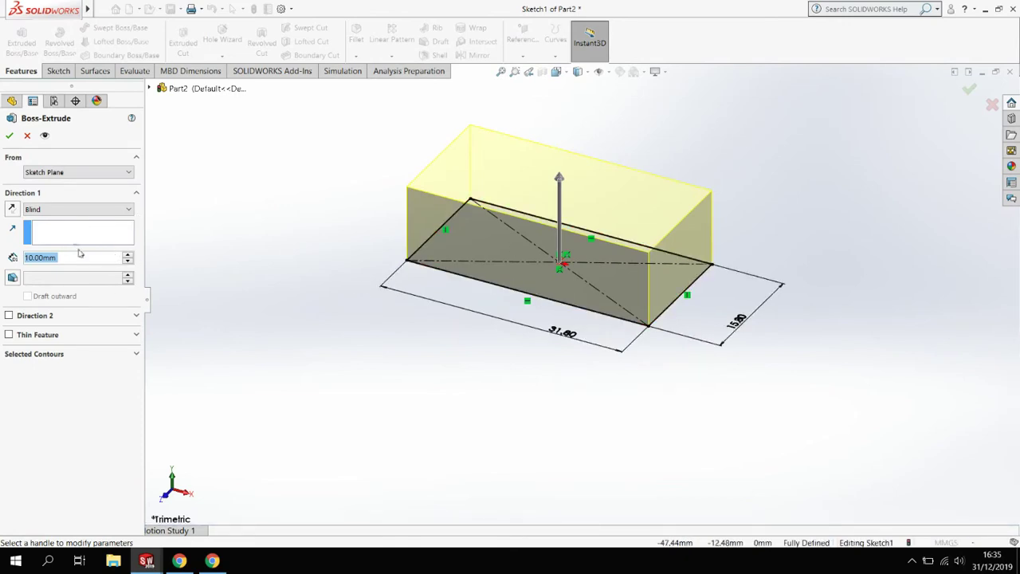
{"action": "type", "text": "9.6"}
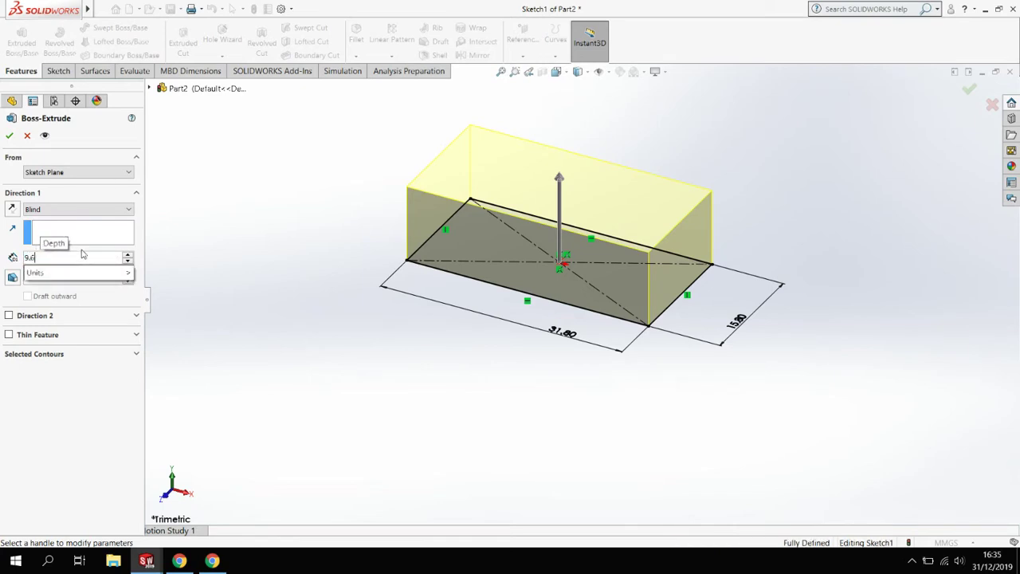
{"action": "key", "text": "Return"}
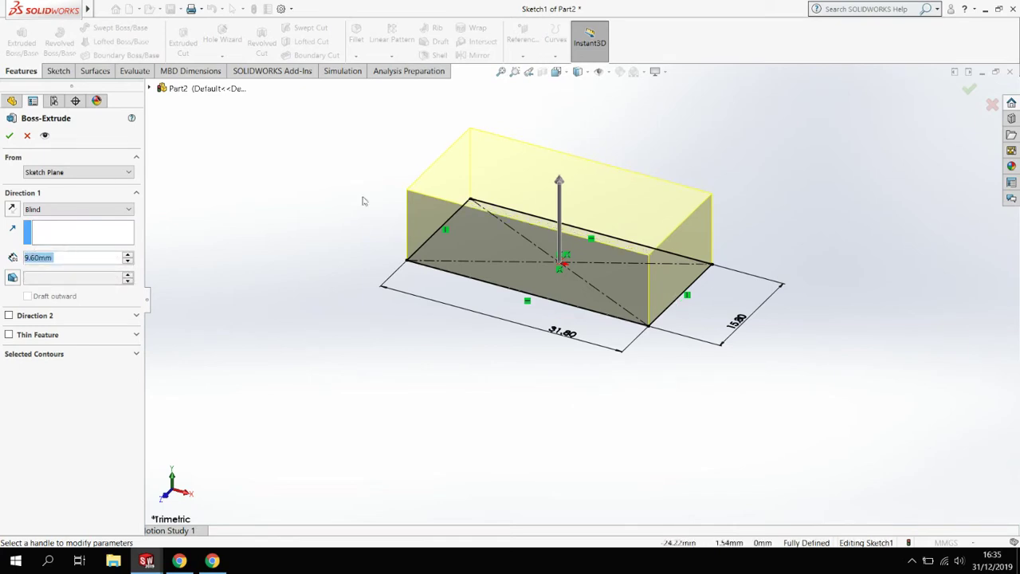
{"action": "left_click", "coordinate": [9, 135]}
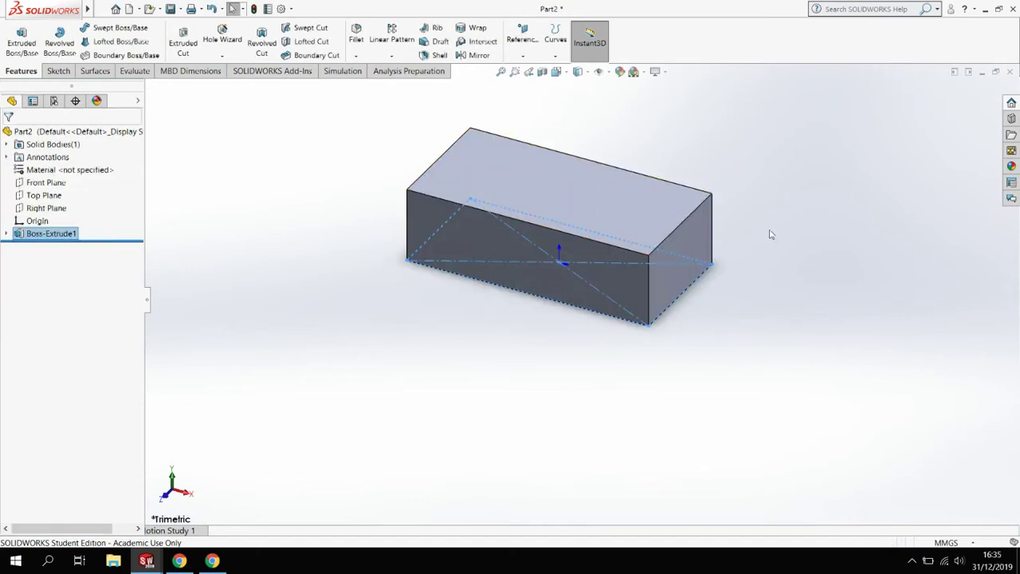
Step: Orbit the block to inspect it from above and then its underside
{"action": "scroll", "coordinate": [729, 239], "scroll_direction": "down", "scroll_amount": 3}
{"action": "scroll", "coordinate": [708, 225], "scroll_direction": "up", "scroll_amount": 3}
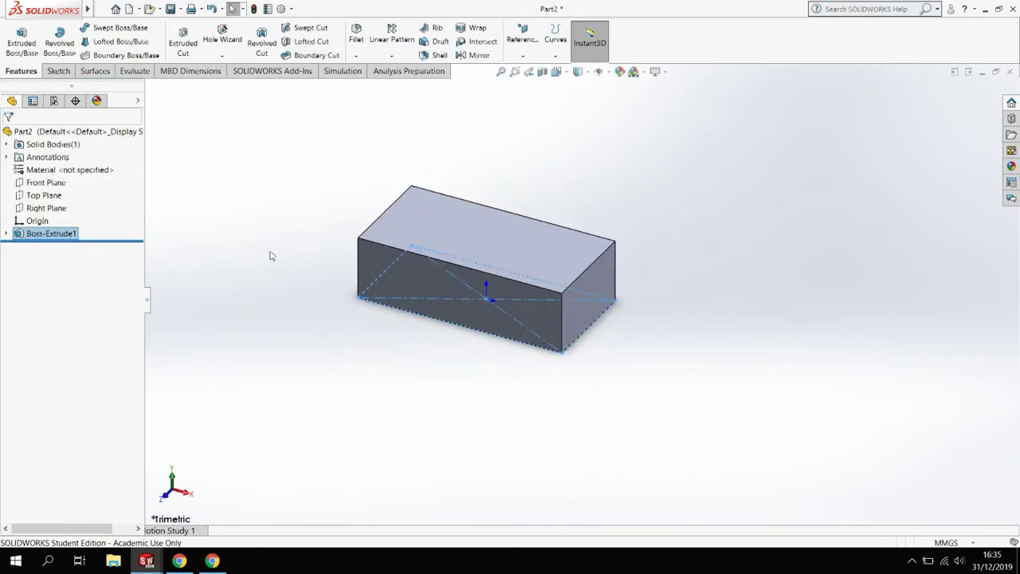
{"action": "left_click", "coordinate": [469, 362]}
{"action": "middle_click_drag", "start_coordinate": [517, 374], "coordinate": [529, 182]}
{"action": "middle_click_drag", "start_coordinate": [538, 263], "coordinate": [569, 368]}
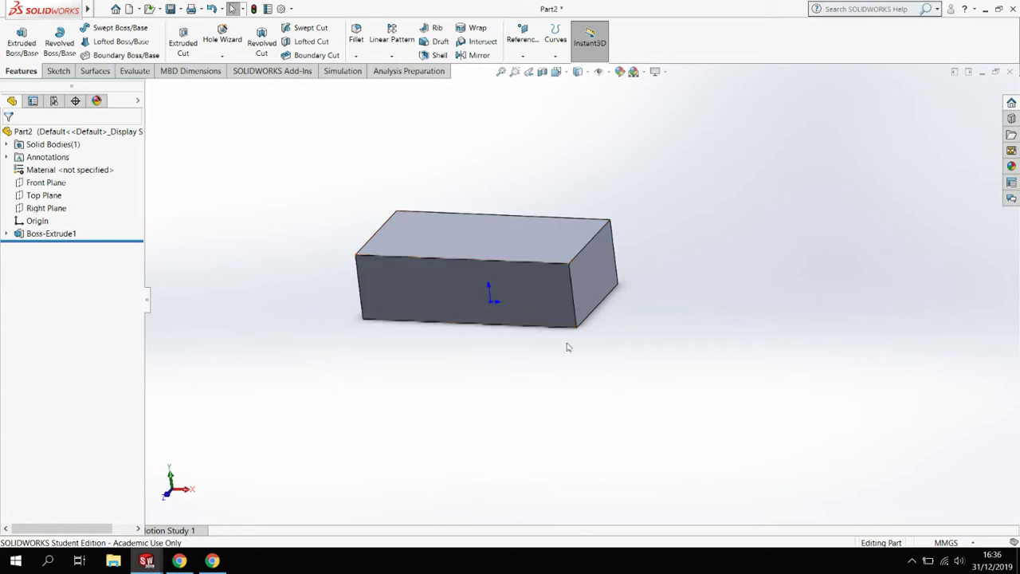
{"action": "scroll", "coordinate": [516, 268], "scroll_direction": "down", "scroll_amount": 5}
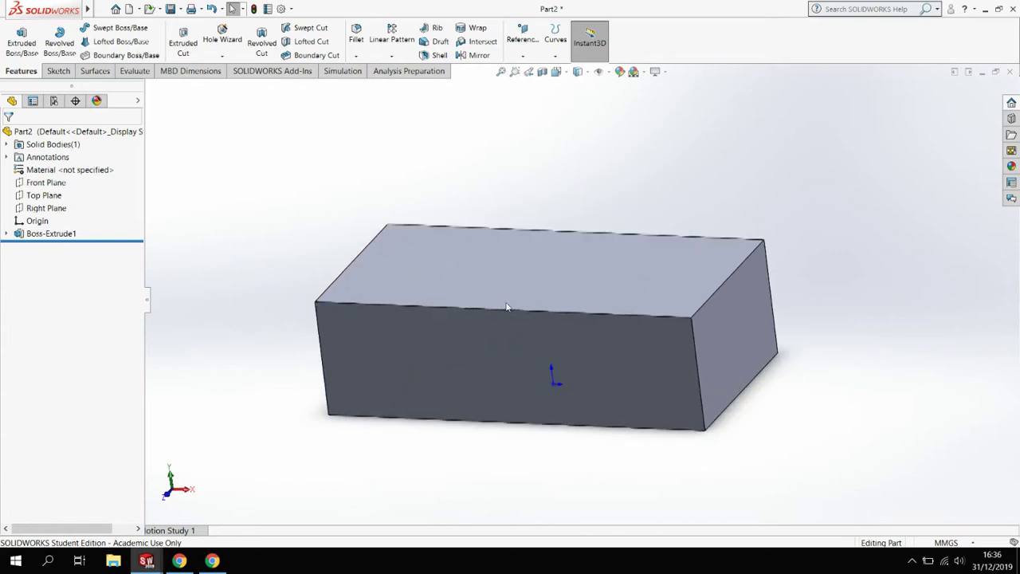
{"action": "middle_click_drag", "start_coordinate": [512, 302], "coordinate": [592, 280]}
Step: Start a sketch on the block's underside and draw a center rectangle from the origin
{"action": "left_click", "coordinate": [514, 402]}
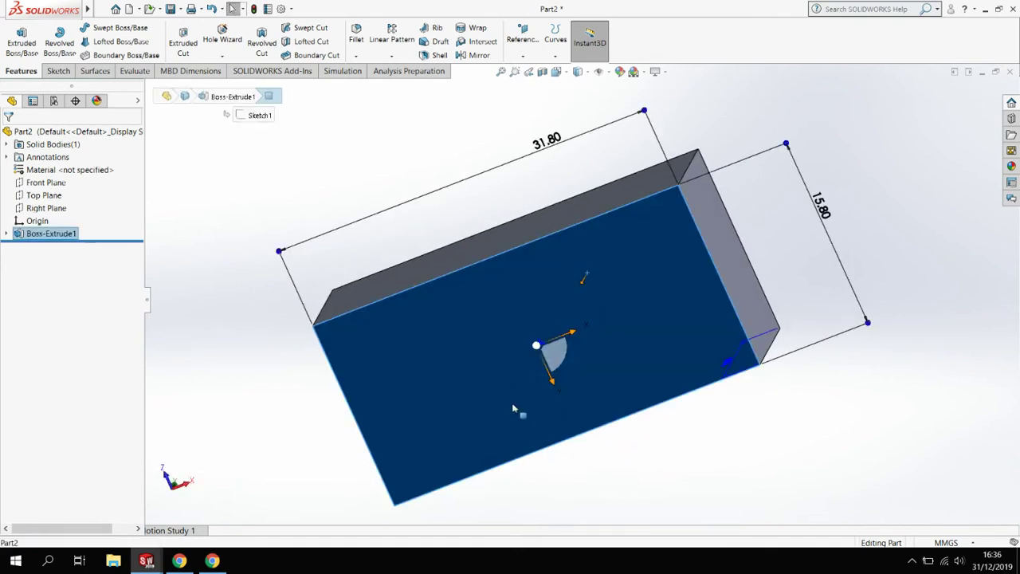
{"action": "left_click", "coordinate": [58, 71]}
{"action": "left_click", "coordinate": [15, 36]}
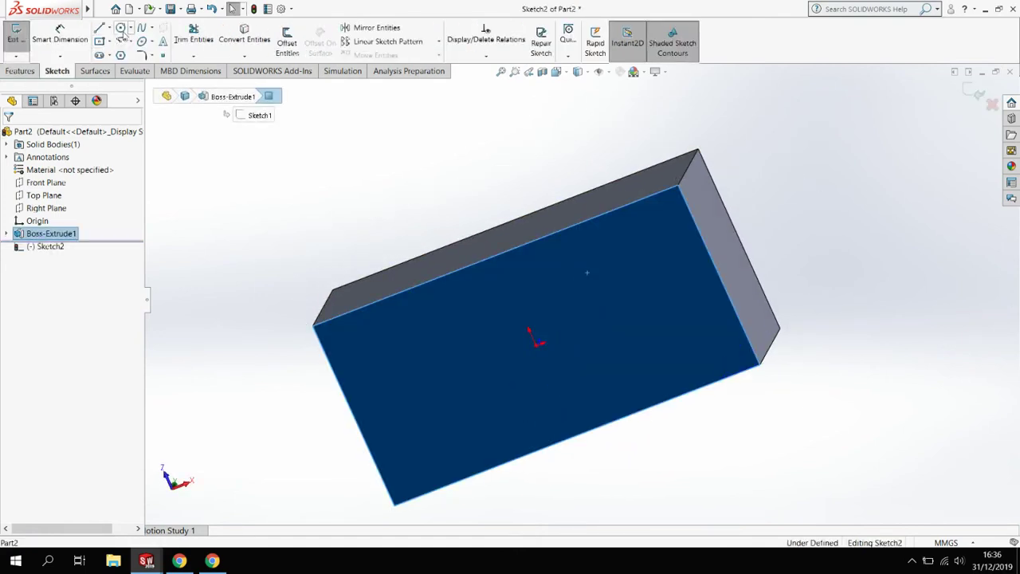
{"action": "left_click", "coordinate": [100, 40]}
{"action": "left_click", "coordinate": [540, 350]}
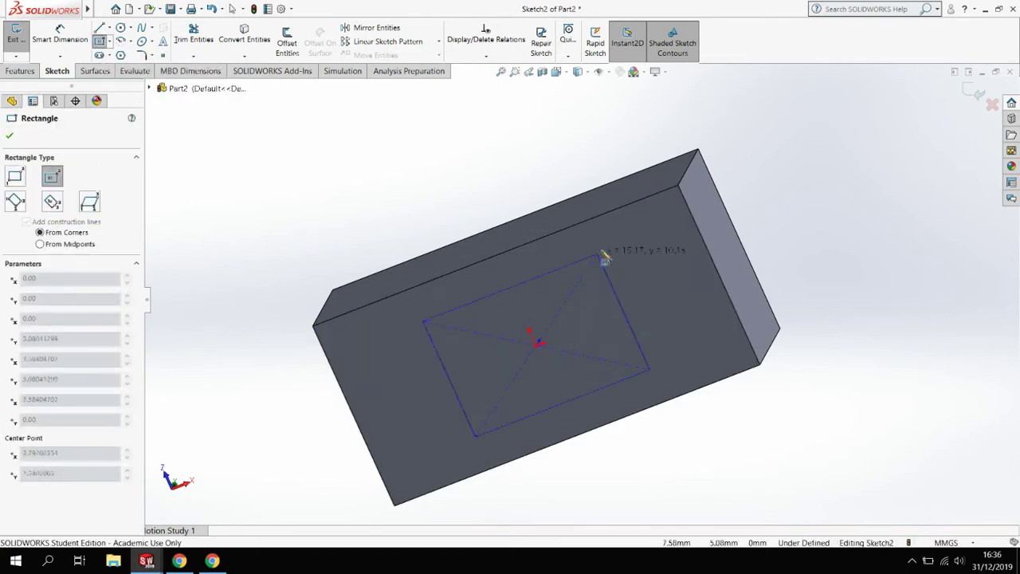
{"action": "left_click", "coordinate": [663, 214]}
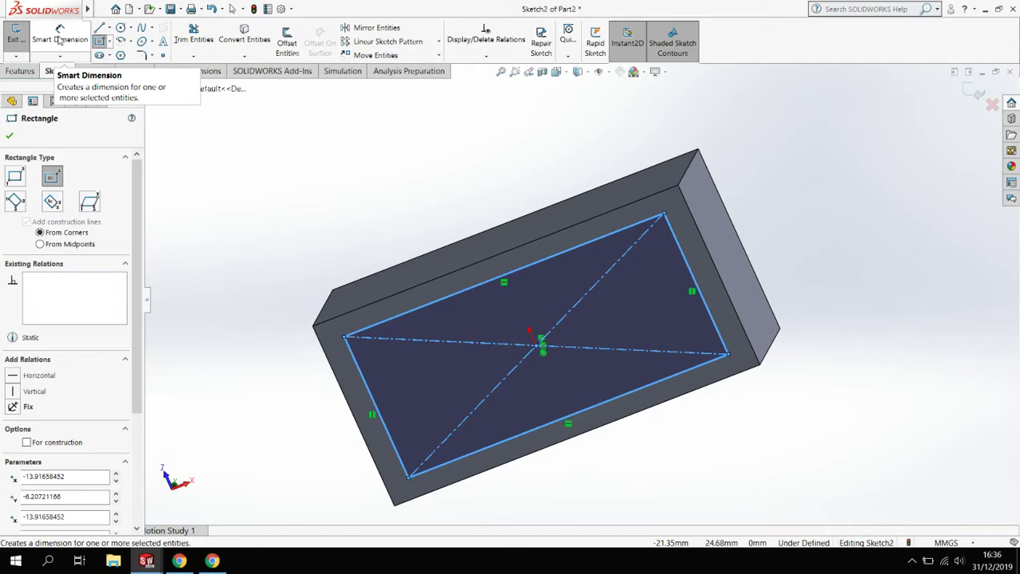
Step: Dimension the inner rectangle 1.2 mm from the block's right and top outer edges
{"action": "left_click", "coordinate": [60, 38]}
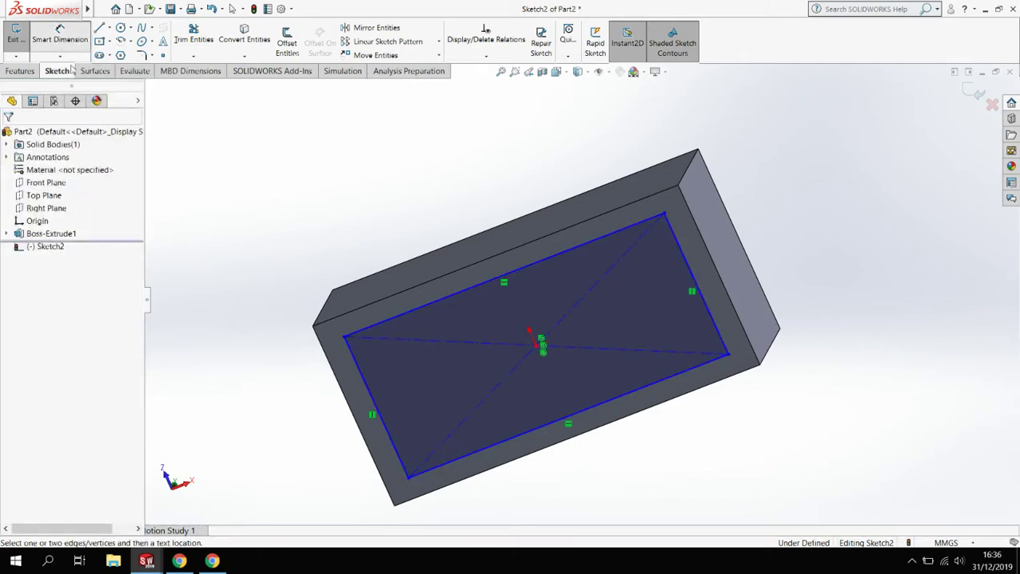
{"action": "left_click", "coordinate": [695, 273]}
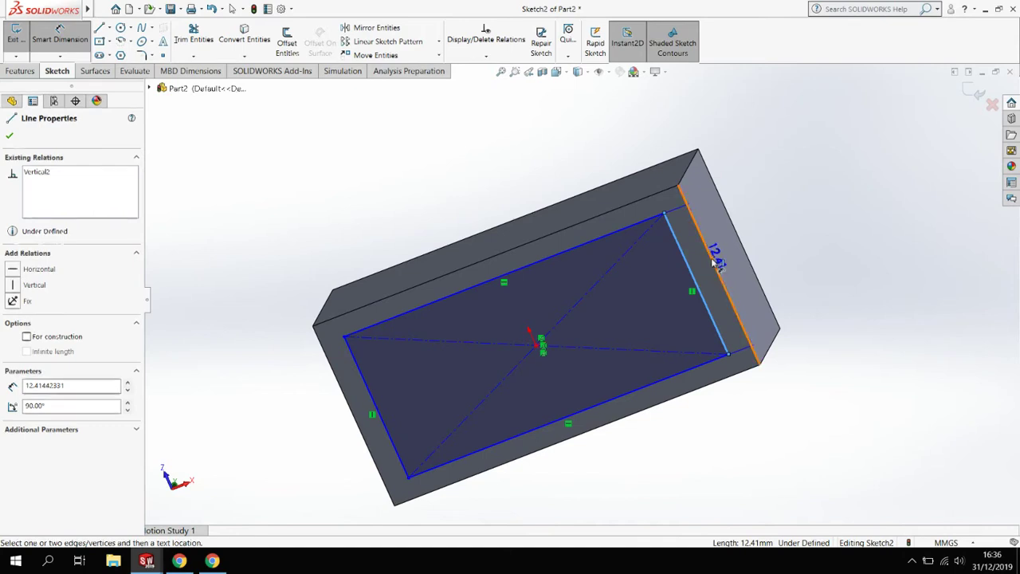
{"action": "left_click", "coordinate": [714, 263]}
{"action": "left_click", "coordinate": [578, 156]}
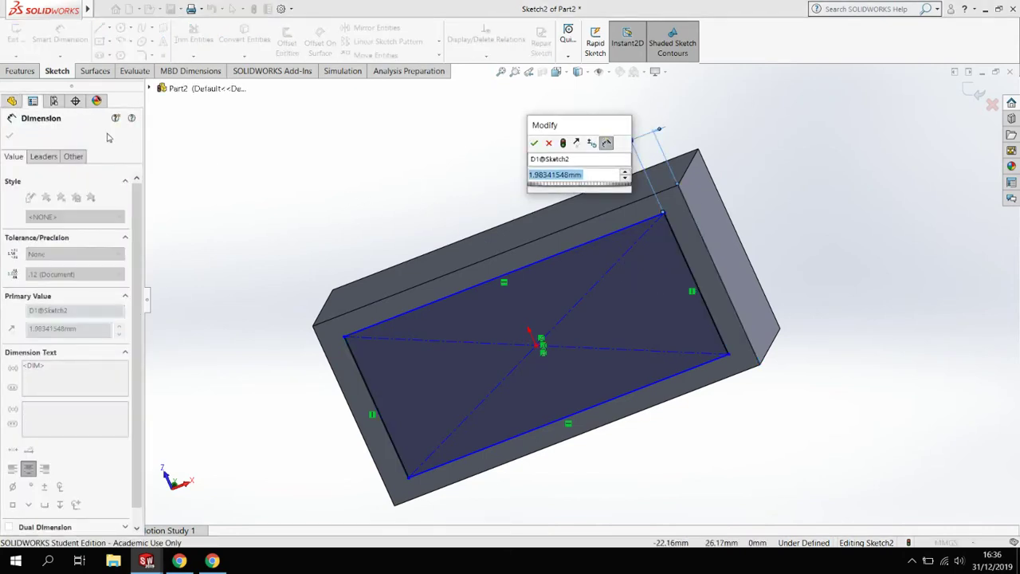
{"action": "type", "text": "1.2"}
{"action": "key", "text": "Return"}
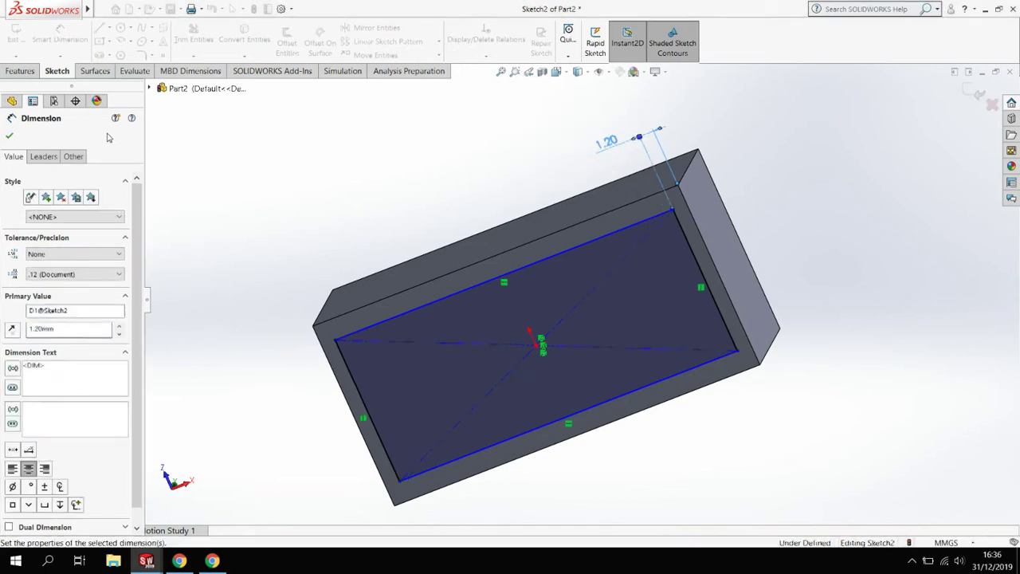
{"action": "left_click", "coordinate": [633, 229]}
{"action": "left_click", "coordinate": [626, 203]}
{"action": "left_click", "coordinate": [751, 154]}
{"action": "type", "text": "1.2"}
{"action": "key", "text": "Return"}
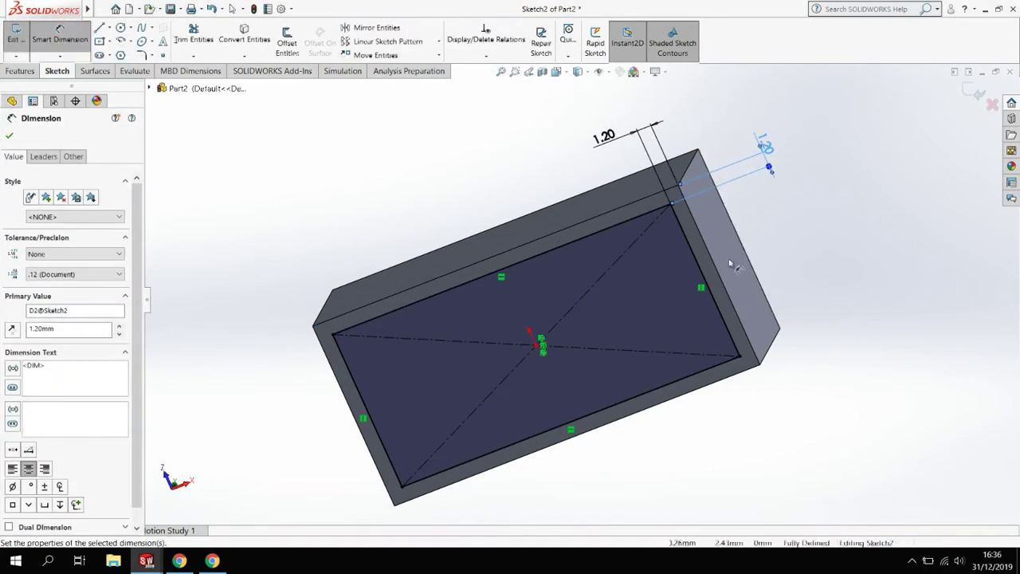
{"action": "mouse_move", "coordinate": [805, 191]}
{"action": "middle_mouse_down"}
{"action": "mouse_move", "coordinate": [796, 226]}
{"action": "mouse_move", "coordinate": [749, 267]}
{"action": "middle_mouse_up"}
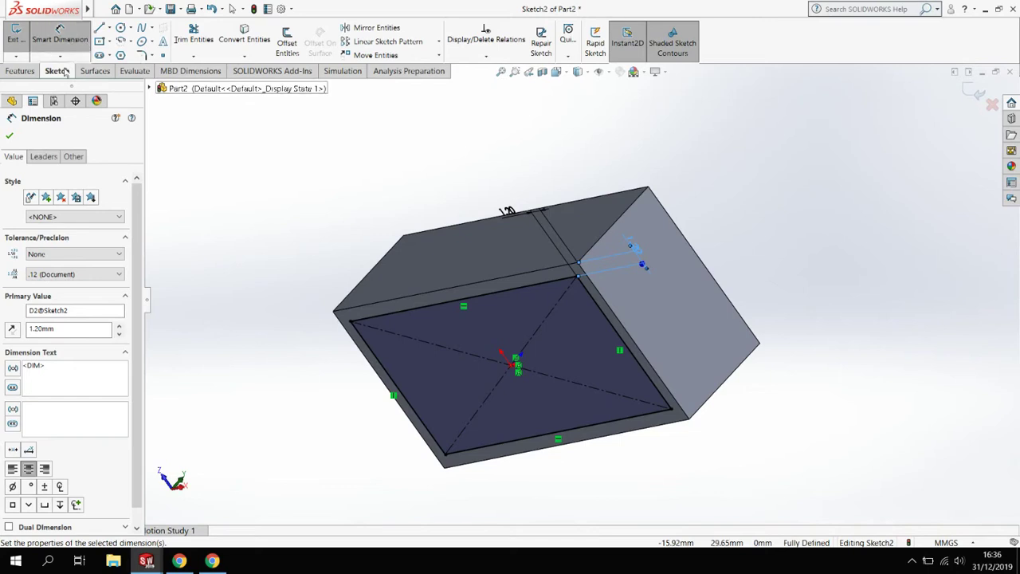
Step: Apply an 8.6 mm blind Extruded Cut to hollow the block as Cut-Extrude1
{"action": "left_click", "coordinate": [21, 71]}
{"action": "left_click", "coordinate": [182, 40]}
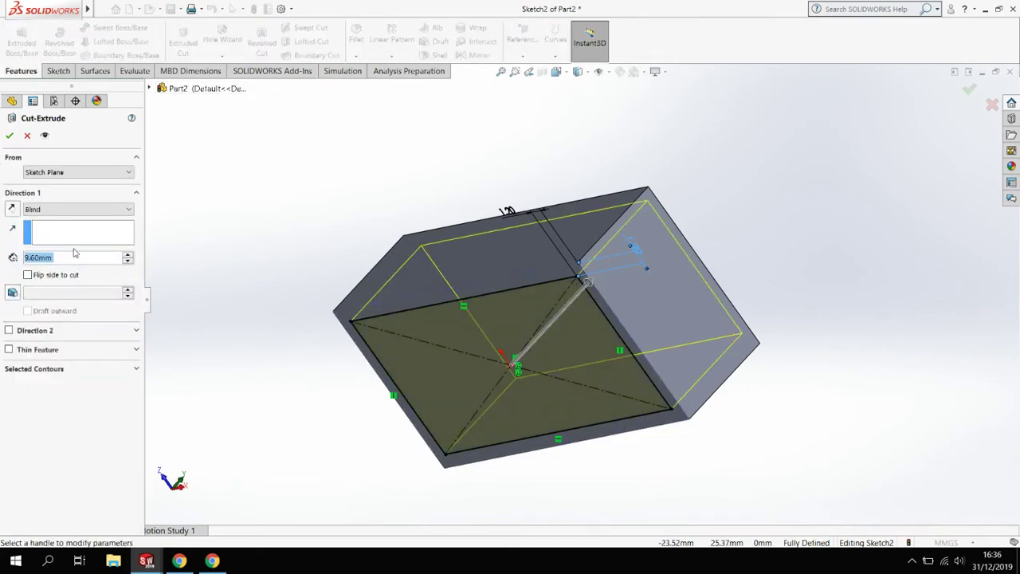
{"action": "type", "text": "8.6"}
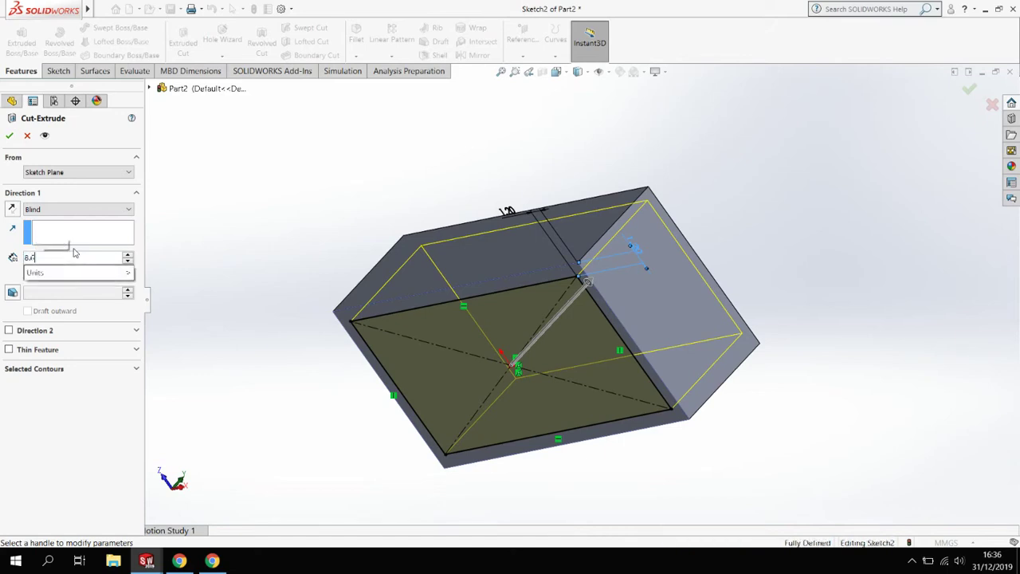
{"action": "key", "text": "Return"}
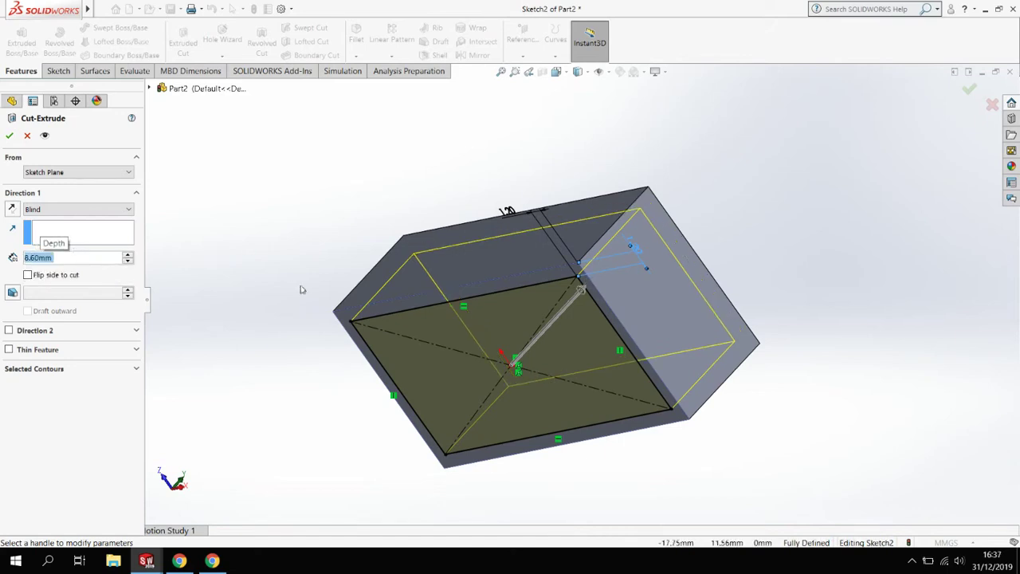
{"action": "left_click", "coordinate": [9, 136]}
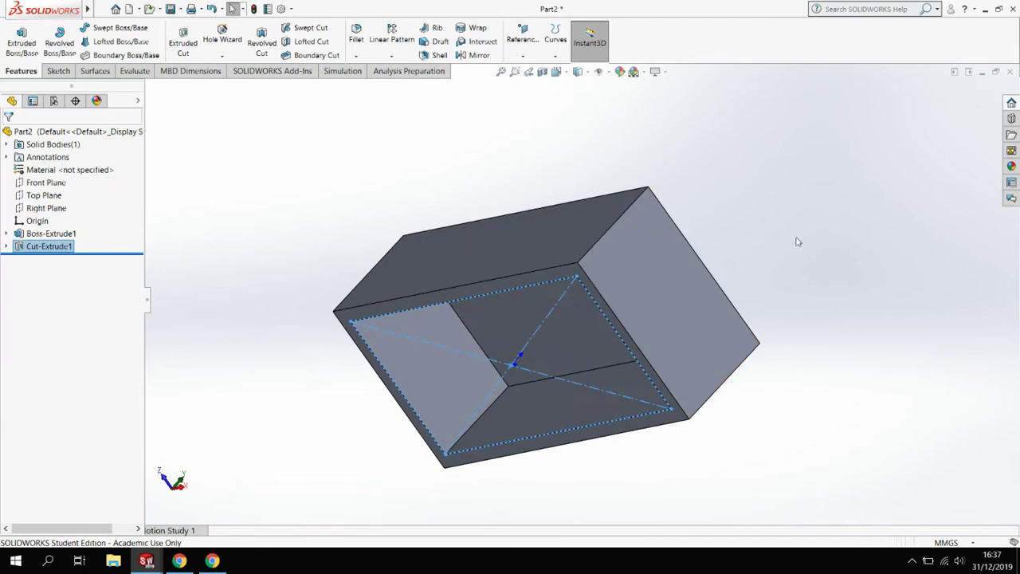
Step: Orbit the part to inspect the cavity, ending on the block's solid top face
{"action": "middle_click_drag", "start_coordinate": [796, 242], "coordinate": [529, 289]}
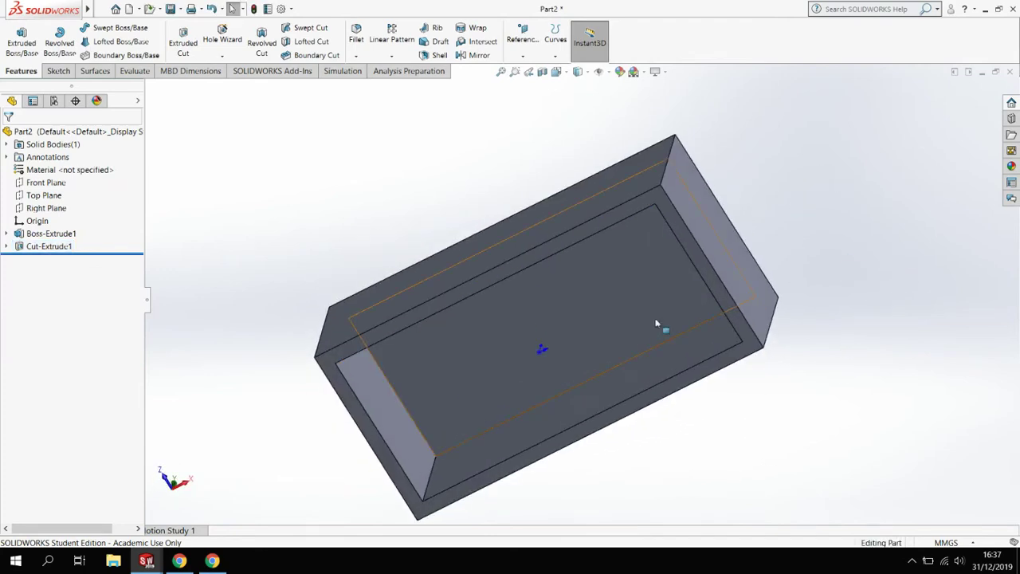
{"action": "middle_click_drag", "start_coordinate": [831, 293], "coordinate": [849, 459]}
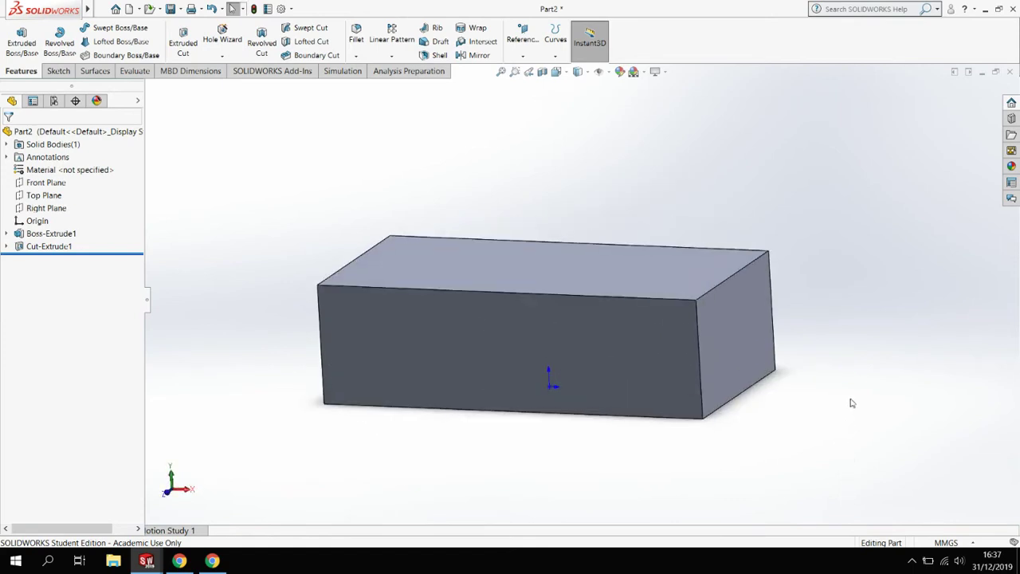
{"action": "middle_click_drag", "start_coordinate": [553, 497], "coordinate": [852, 301]}
{"action": "middle_click_drag", "start_coordinate": [872, 252], "coordinate": [651, 337]}
Step: Start a sketch on the top face and draw a circle near the top-right corner
{"action": "left_click", "coordinate": [524, 317]}
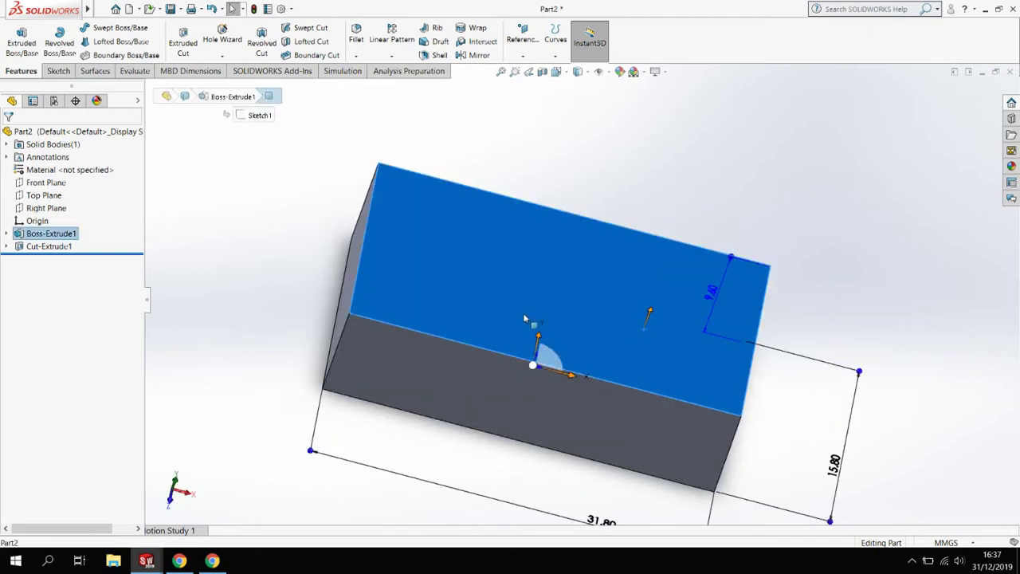
{"action": "left_click", "coordinate": [58, 71]}
{"action": "left_click", "coordinate": [16, 35]}
{"action": "left_click", "coordinate": [121, 27]}
{"action": "left_click", "coordinate": [711, 280]}
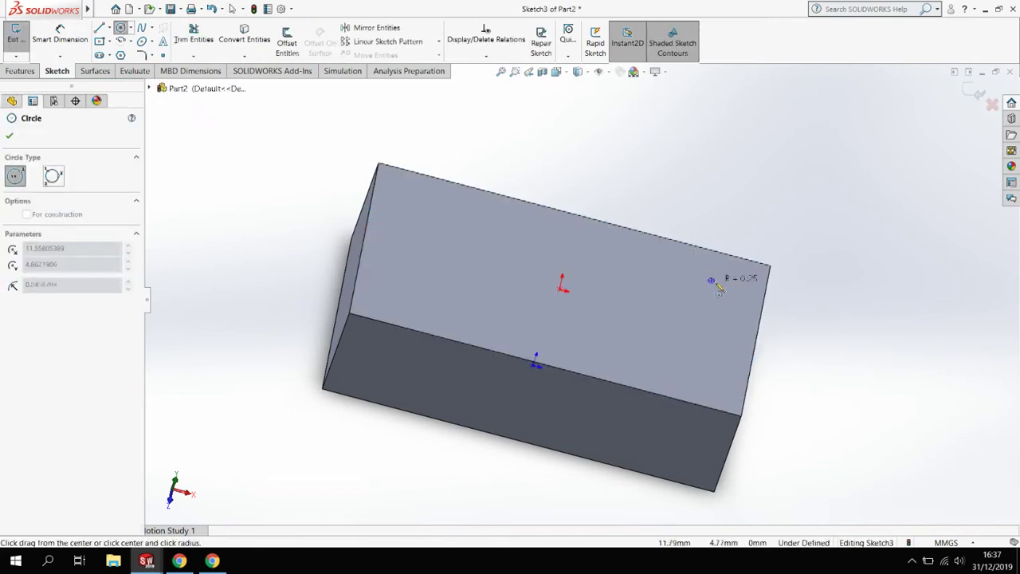
{"action": "left_click", "coordinate": [725, 292]}
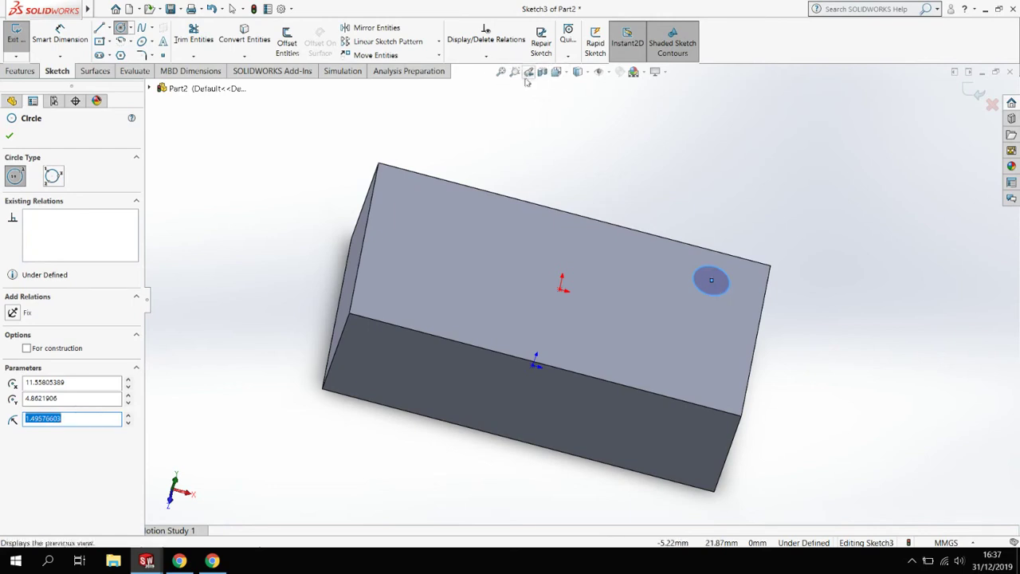
Step: Set the view Normal To the sketch plane and exit the Circle tool
{"action": "left_click", "coordinate": [565, 76]}
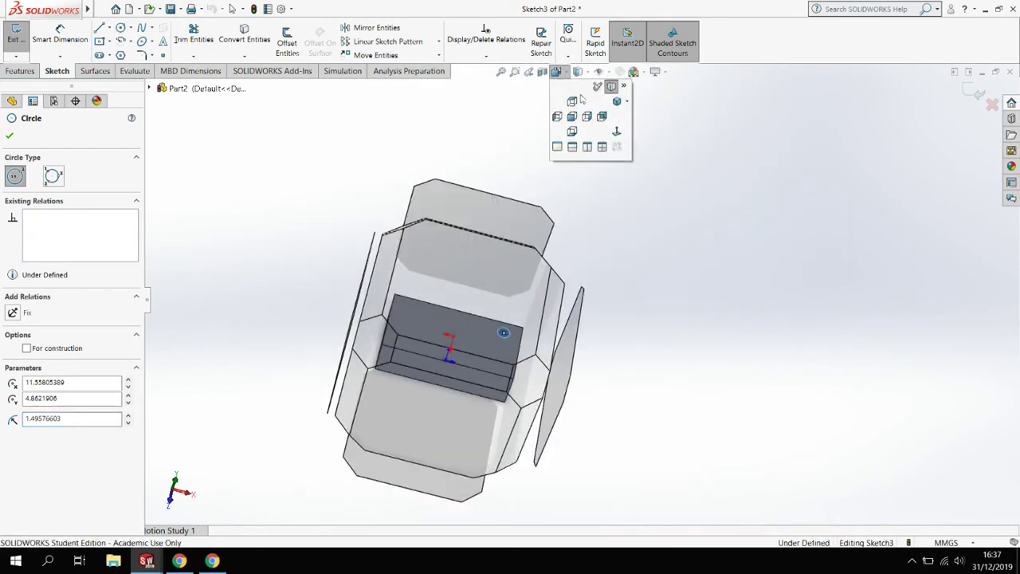
{"action": "left_click", "coordinate": [615, 132]}
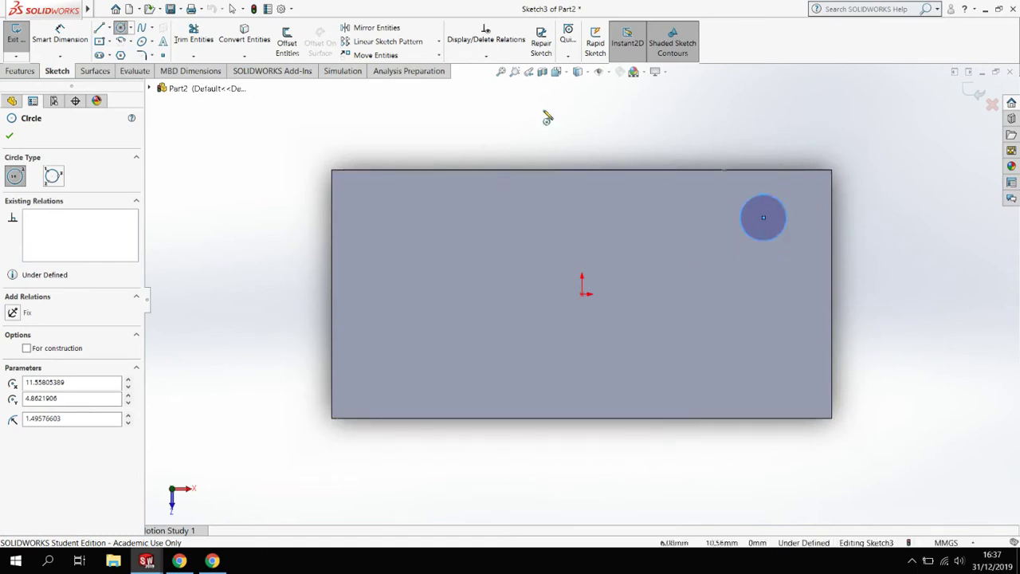
{"action": "key", "text": "Escape"}
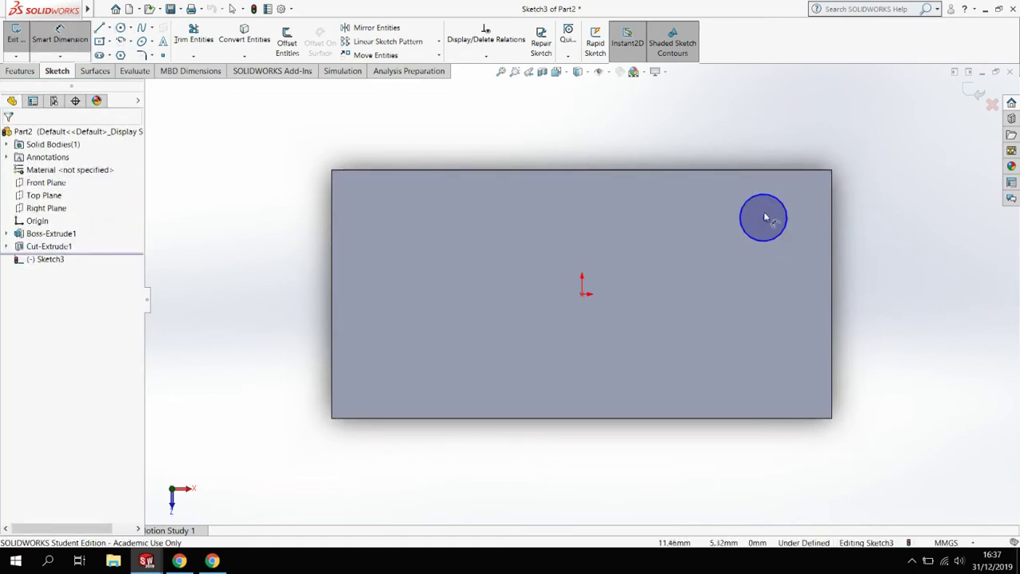
Step: Position the circle centre 3.9 mm from the right edge and 3.95 mm from the top edge
{"action": "left_click", "coordinate": [763, 221]}
{"action": "left_click", "coordinate": [831, 218]}
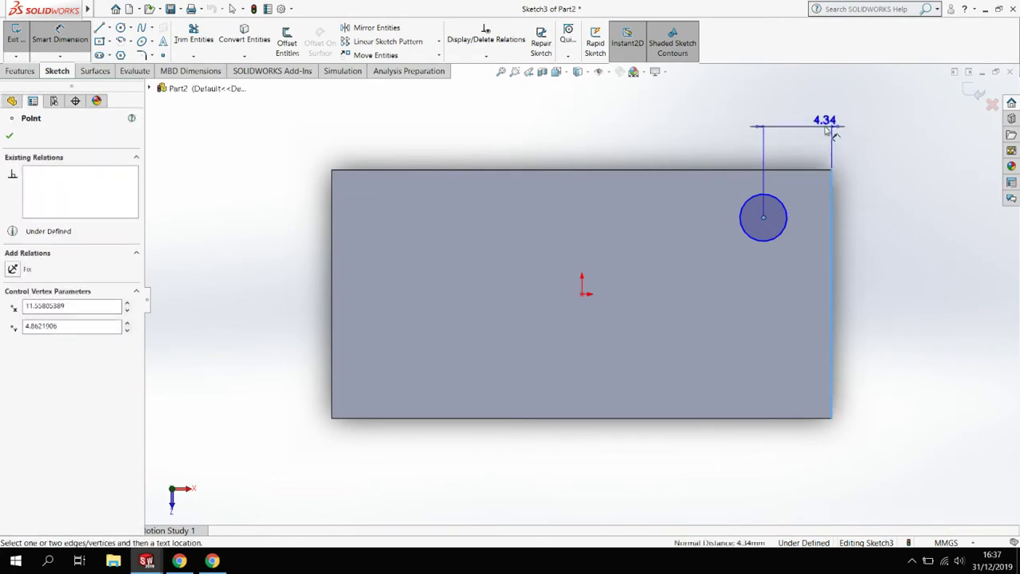
{"action": "left_click", "coordinate": [826, 127]}
{"action": "type", "text": "3.9"}
{"action": "key", "text": "Return"}
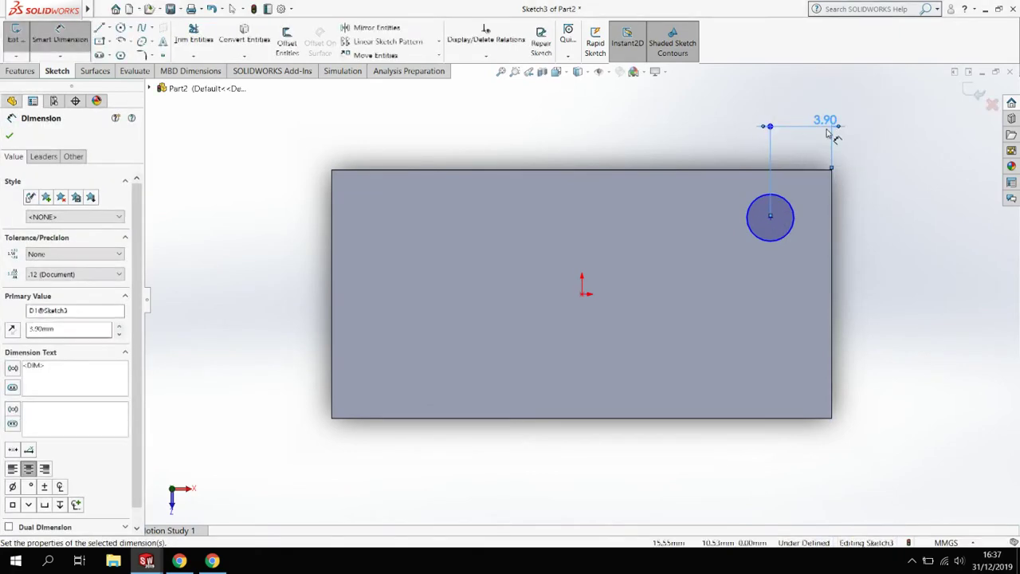
{"action": "left_click", "coordinate": [770, 220]}
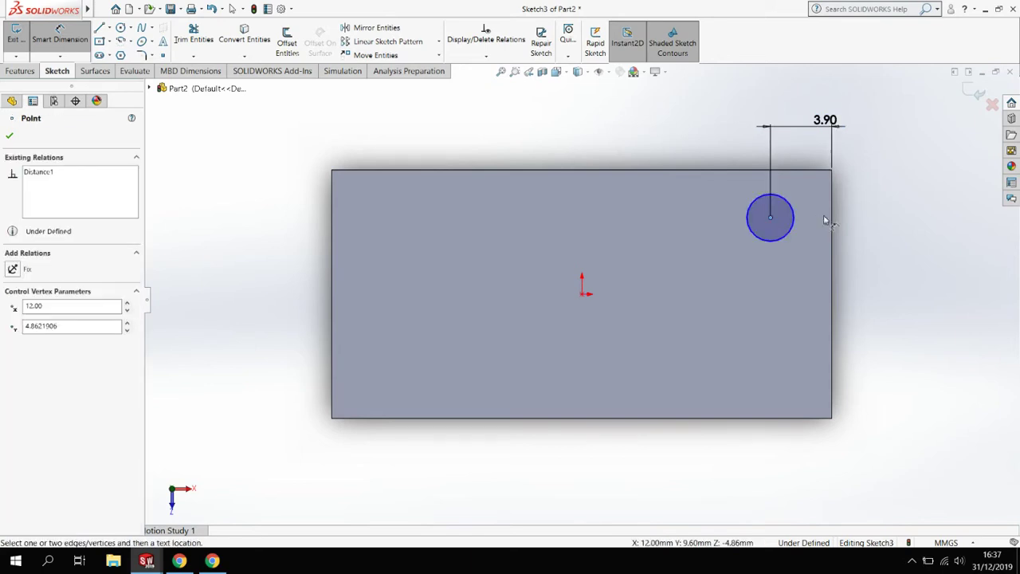
{"action": "left_click", "coordinate": [809, 175]}
{"action": "left_click", "coordinate": [857, 199]}
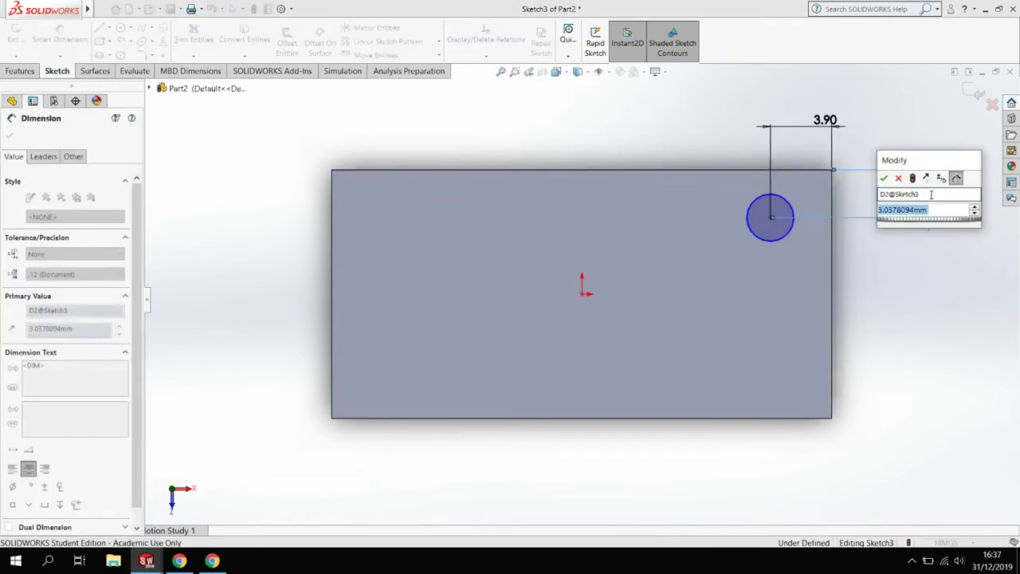
{"action": "type", "text": "3.95"}
{"action": "key", "text": "Return"}
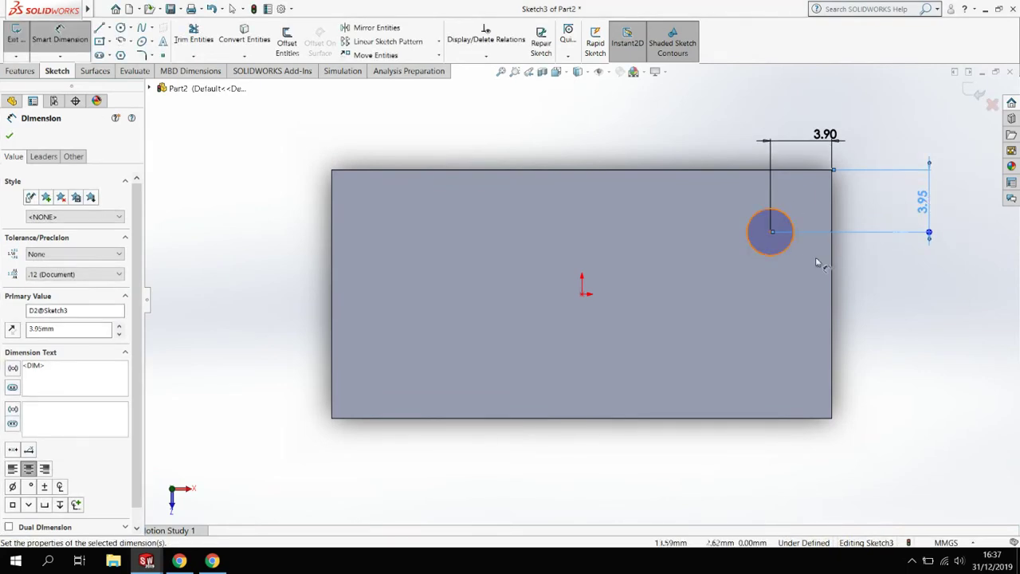
Step: Set the stud circle's diameter to 4.8 mm
{"action": "left_click", "coordinate": [789, 219]}
{"action": "left_click", "coordinate": [803, 199]}
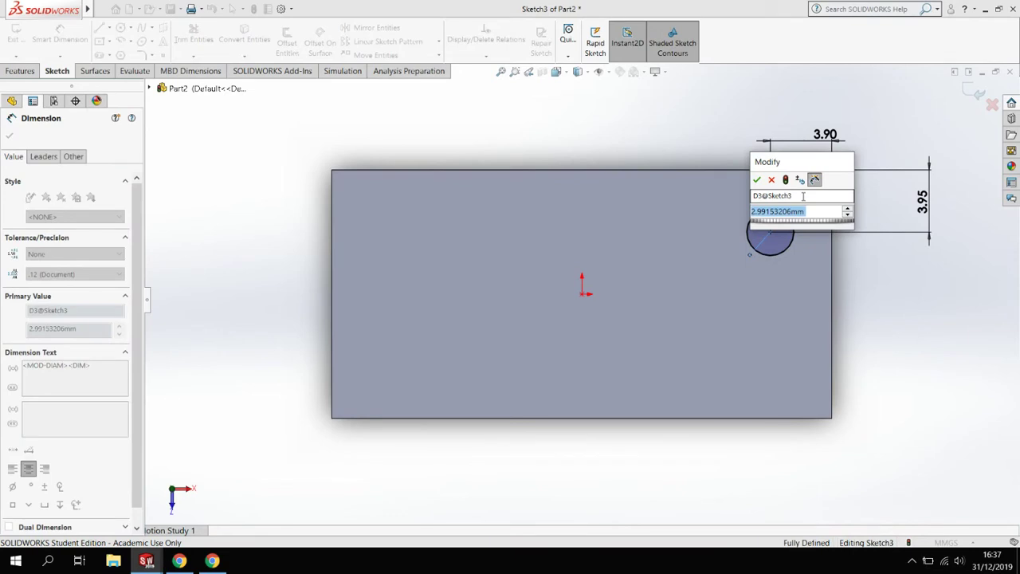
{"action": "type", "text": "4.8"}
{"action": "key", "text": "Return"}
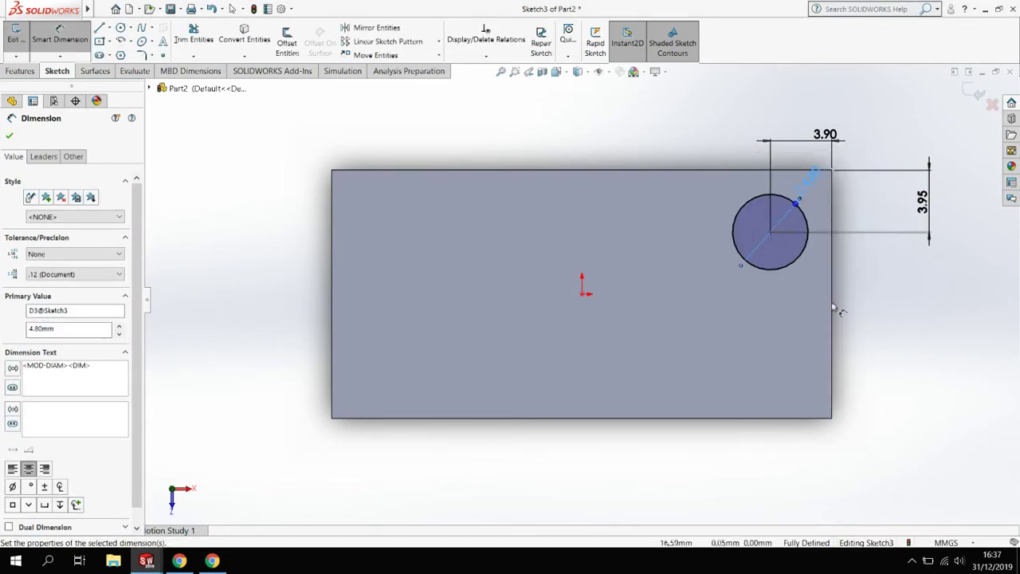
Step: Extrude the circle 1.8 mm upward into the first stud as Boss-Extrude2
{"action": "middle_click_drag", "start_coordinate": [872, 309], "coordinate": [868, 275]}
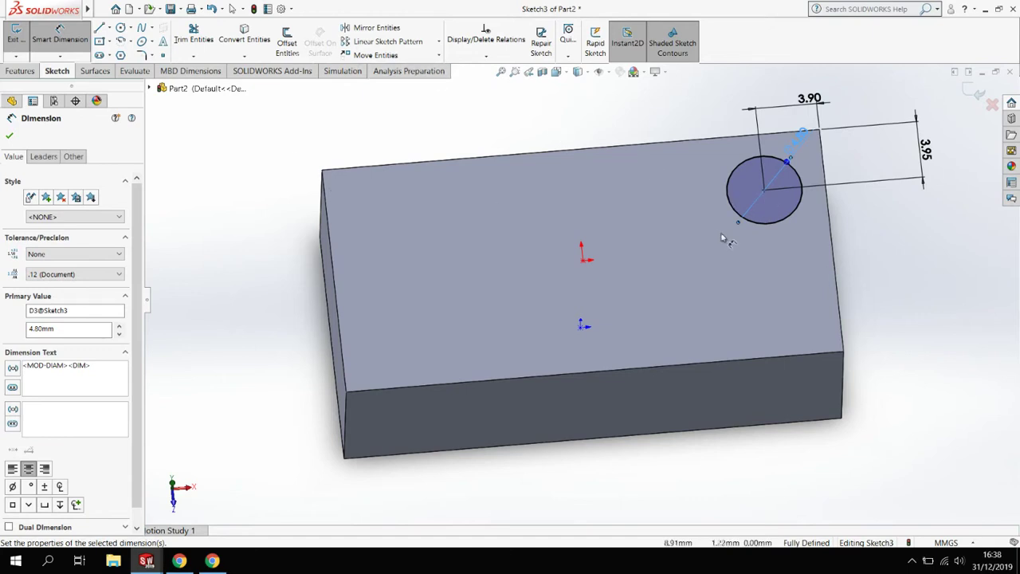
{"action": "middle_click_drag", "start_coordinate": [787, 332], "coordinate": [771, 325]}
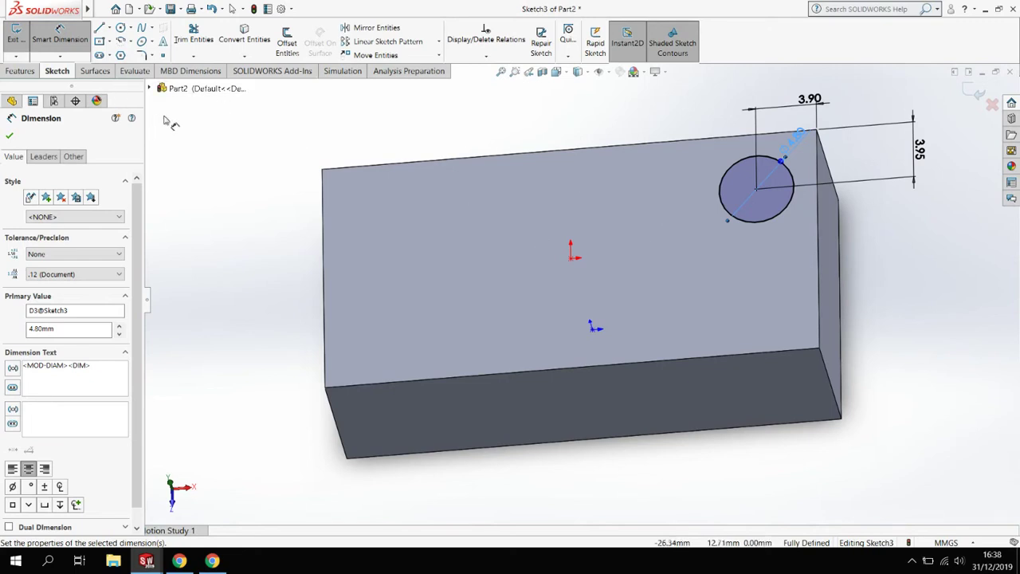
{"action": "middle_click_drag", "start_coordinate": [428, 239], "coordinate": [637, 275]}
{"action": "left_click", "coordinate": [20, 71]}
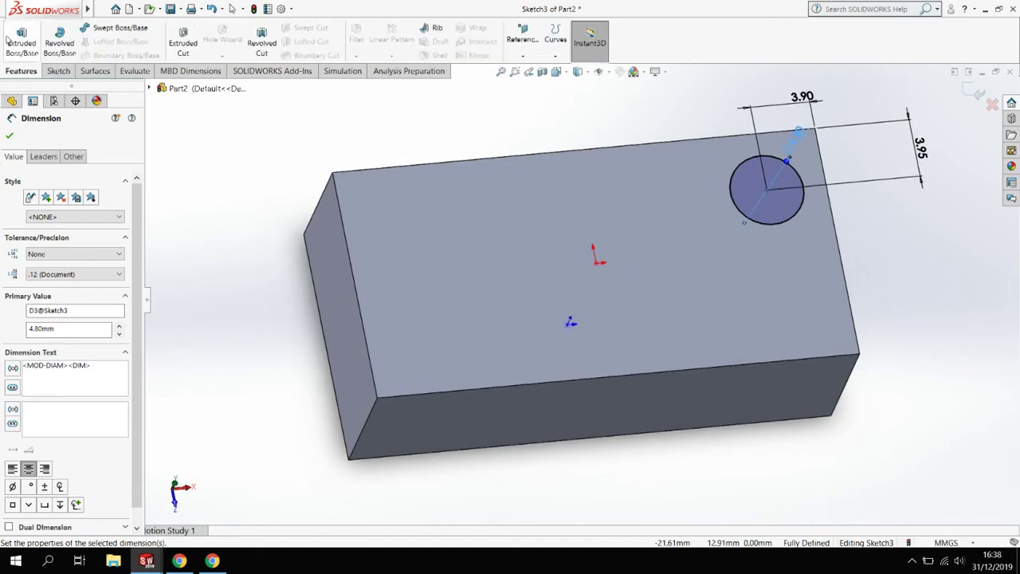
{"action": "left_click", "coordinate": [22, 40]}
{"action": "middle_click_drag", "start_coordinate": [852, 258], "coordinate": [672, 272]}
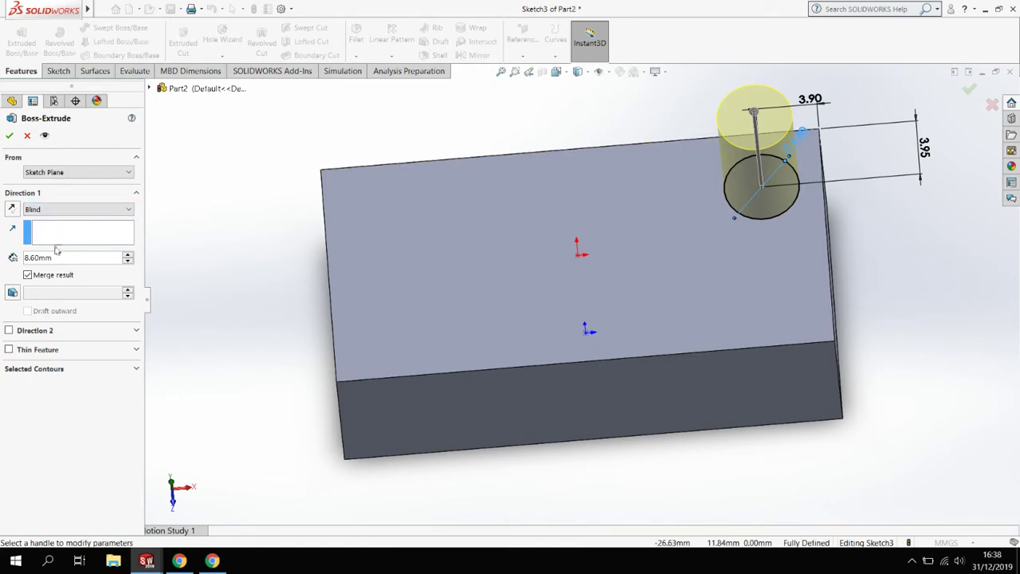
{"action": "type", "text": "1.8"}
{"action": "key", "text": "Return"}
{"action": "middle_click_drag", "start_coordinate": [829, 323], "coordinate": [856, 221]}
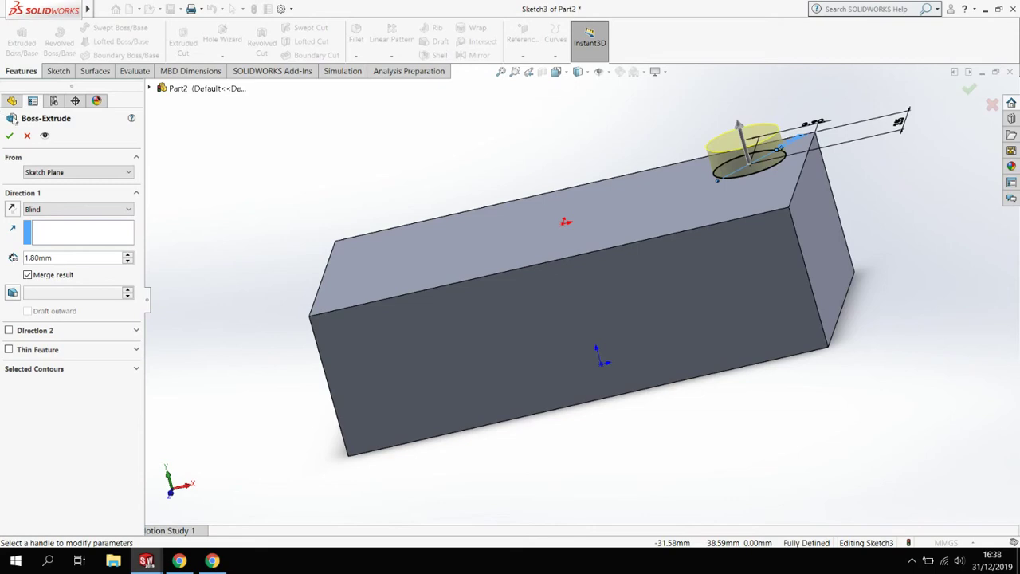
{"action": "left_click", "coordinate": [9, 137]}
{"action": "middle_click_drag", "start_coordinate": [735, 237], "coordinate": [749, 141]}
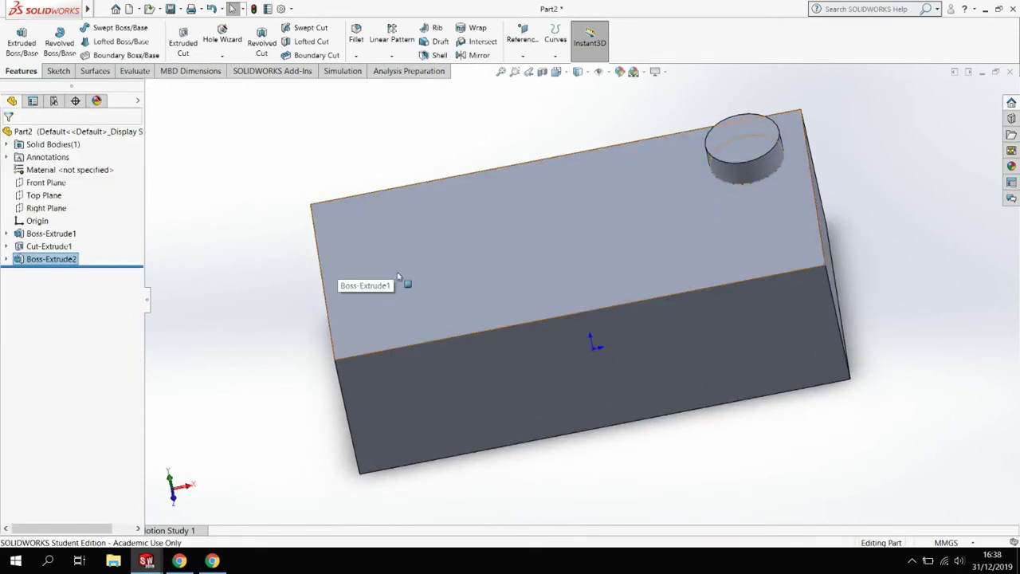
Step: Start a Linear Pattern of the stud along the long top edge: 4 instances at 8 mm
{"action": "scroll", "coordinate": [740, 214], "scroll_direction": "up", "scroll_amount": 2}
{"action": "scroll", "coordinate": [734, 198], "scroll_direction": "down", "scroll_amount": 2}
{"action": "scroll", "coordinate": [695, 239], "scroll_direction": "down", "scroll_amount": 2}
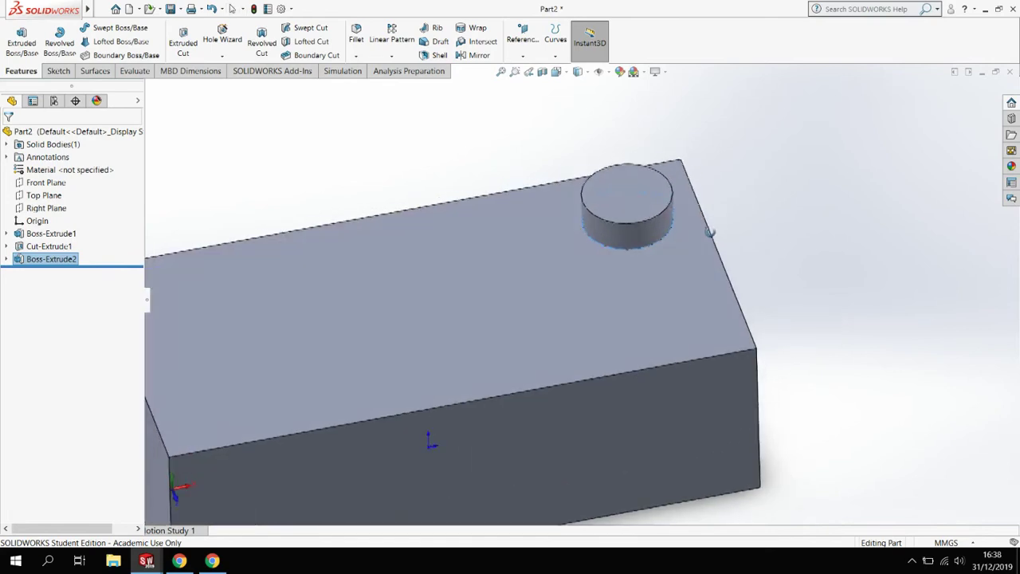
{"action": "left_click", "coordinate": [391, 36]}
{"action": "scroll", "coordinate": [490, 302], "scroll_direction": "up", "scroll_amount": 2}
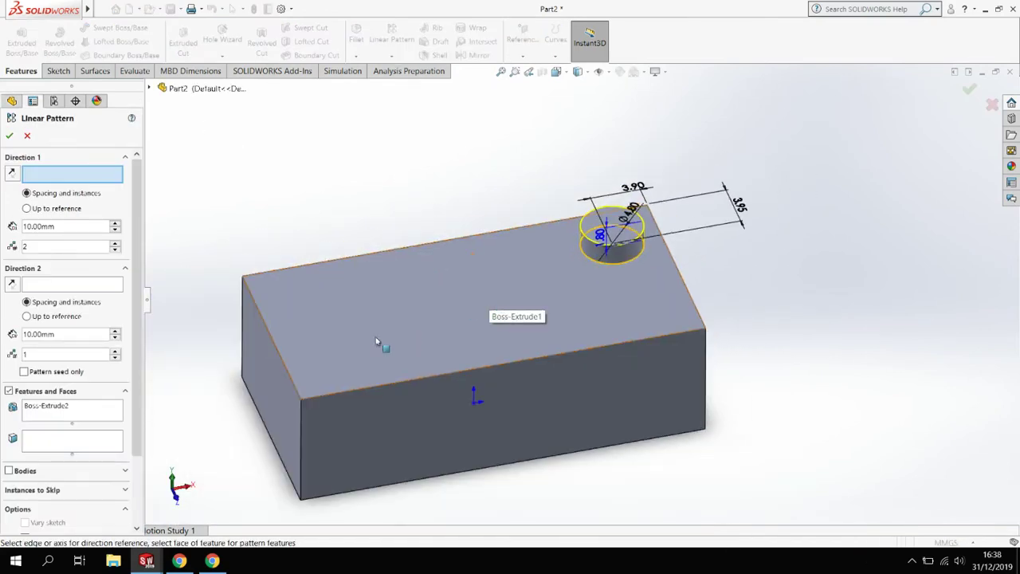
{"action": "middle_click_drag", "start_coordinate": [334, 260], "coordinate": [369, 296]}
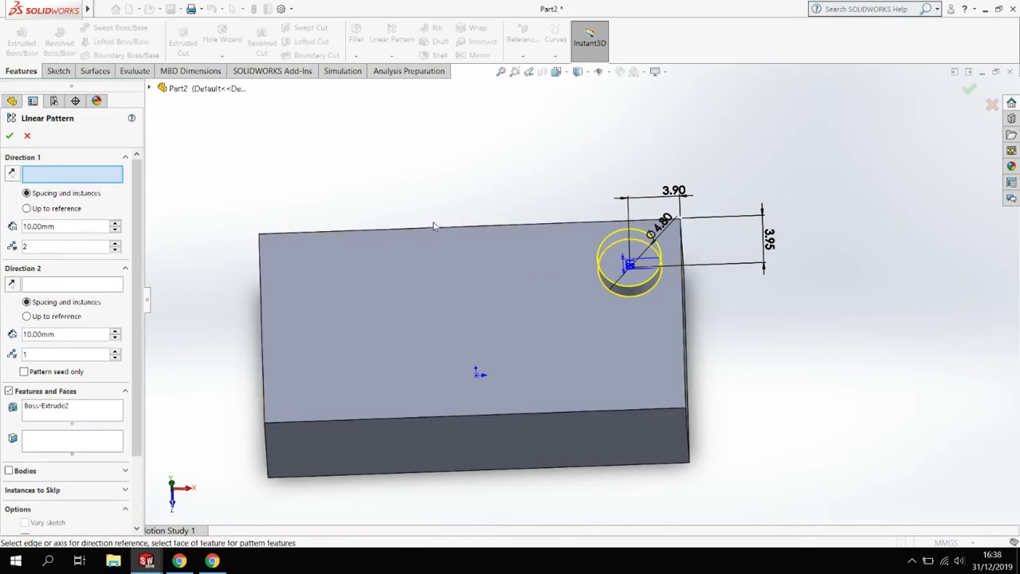
{"action": "left_click", "coordinate": [472, 229]}
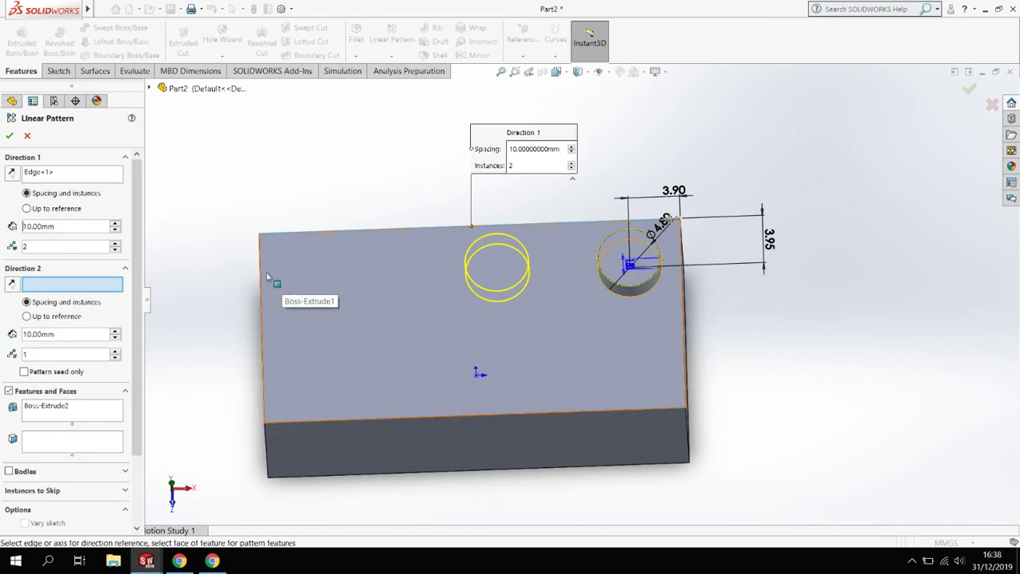
{"action": "left_click", "coordinate": [116, 245]}
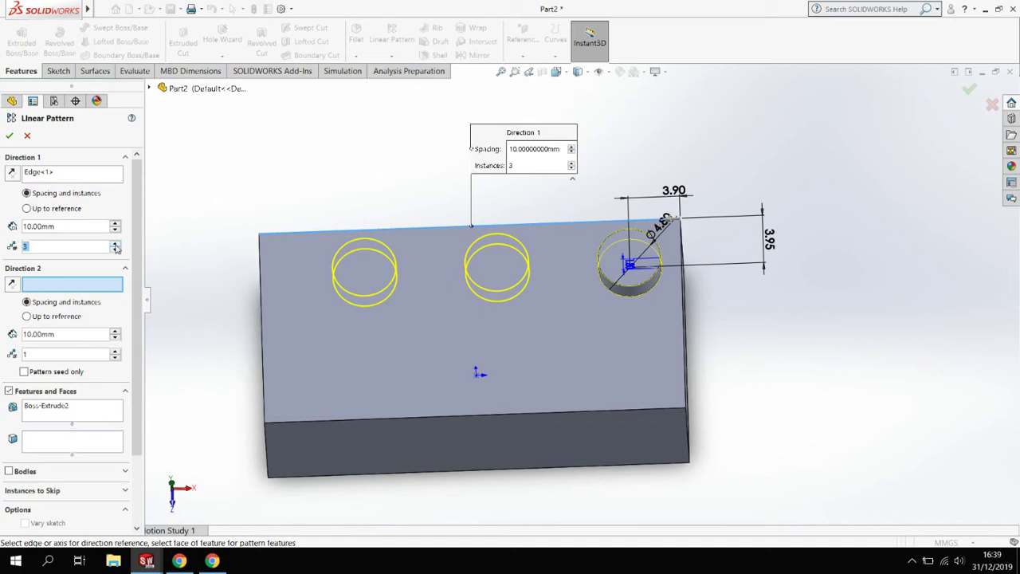
{"action": "left_click", "coordinate": [65, 228]}
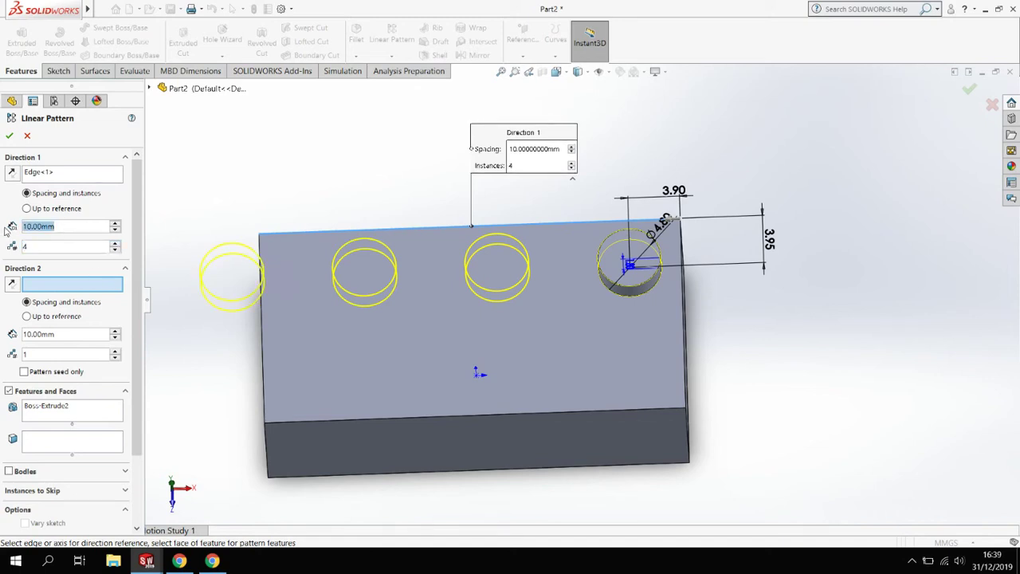
{"action": "type", "text": "8"}
{"action": "key", "text": "Return"}
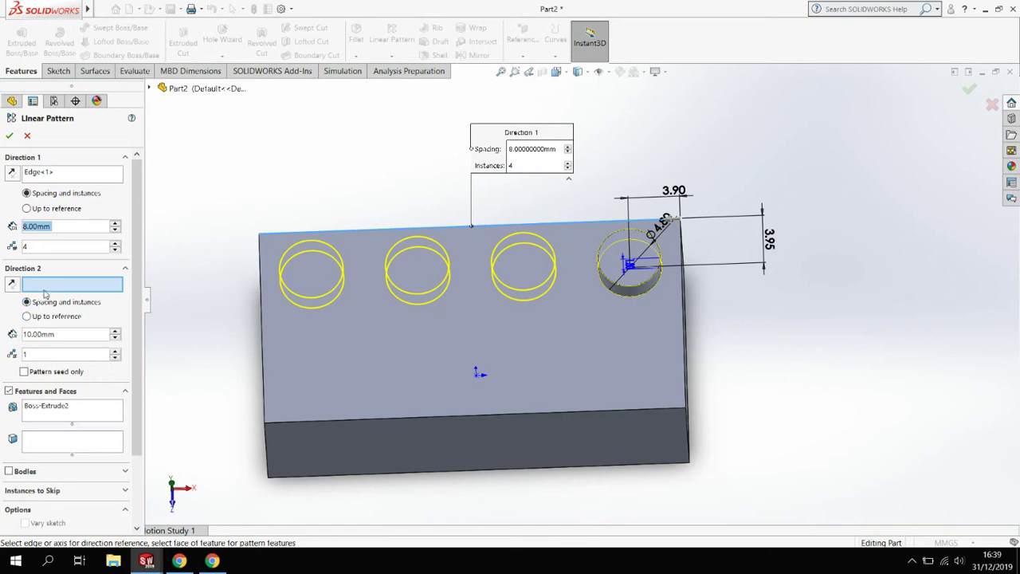
Step: Add Direction 2 along the short edge, reversed: 2 instances at 8 mm spacing
{"action": "left_click", "coordinate": [684, 323]}
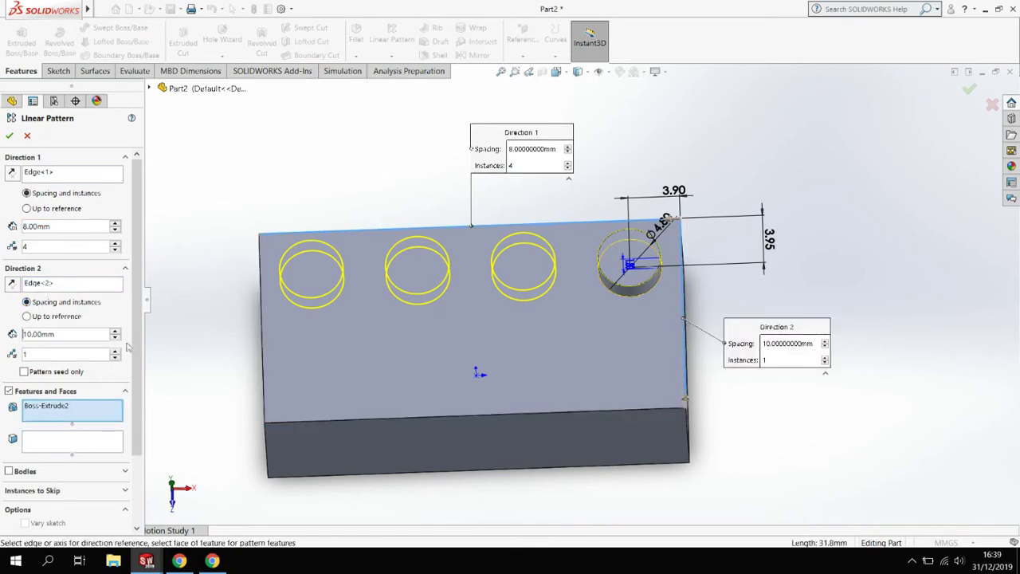
{"action": "left_click", "coordinate": [115, 352]}
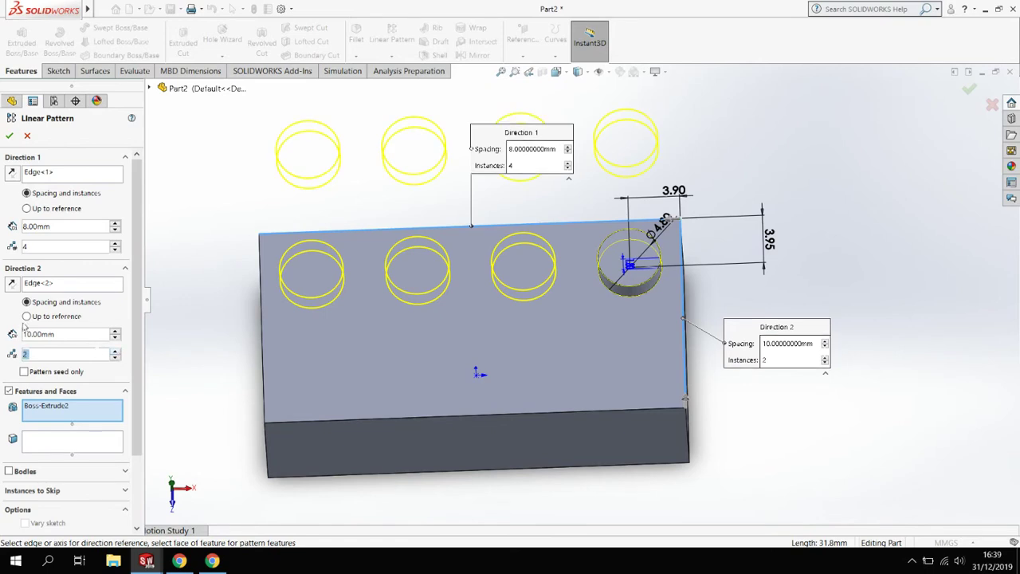
{"action": "left_click", "coordinate": [12, 284]}
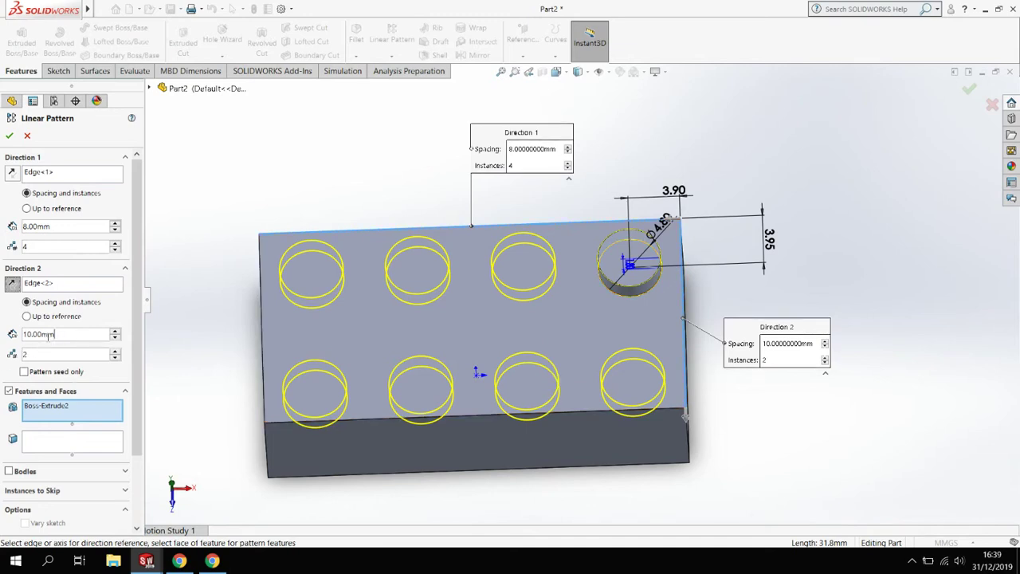
{"action": "type", "text": "8"}
{"action": "key", "text": "Return"}
{"action": "mouse_move", "coordinate": [757, 434]}
{"action": "middle_mouse_down"}
{"action": "mouse_move", "coordinate": [733, 406]}
{"action": "mouse_move", "coordinate": [701, 402]}
{"action": "mouse_move", "coordinate": [740, 414]}
{"action": "mouse_move", "coordinate": [764, 440]}
{"action": "middle_mouse_up"}
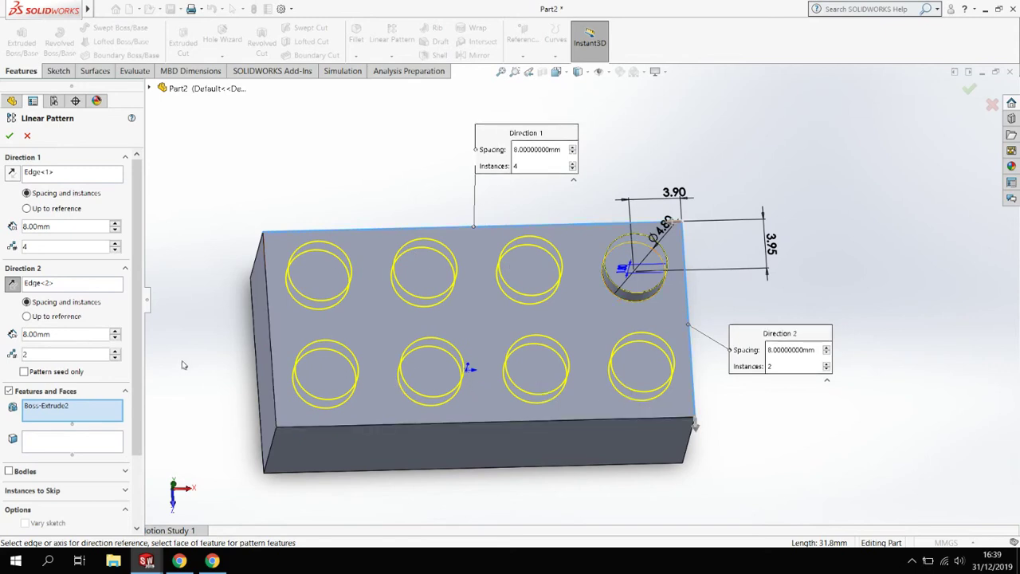
Step: Accept the eight-stud linear pattern and orbit to inspect the brick's hollow underside
{"action": "left_click", "coordinate": [10, 136]}
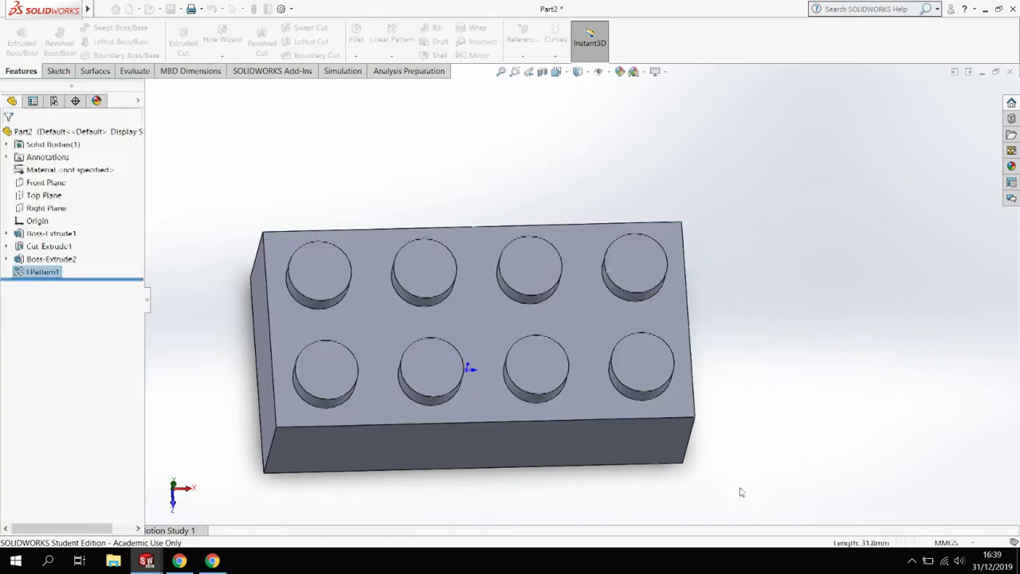
{"action": "middle_click_drag", "start_coordinate": [738, 487], "coordinate": [813, 375]}
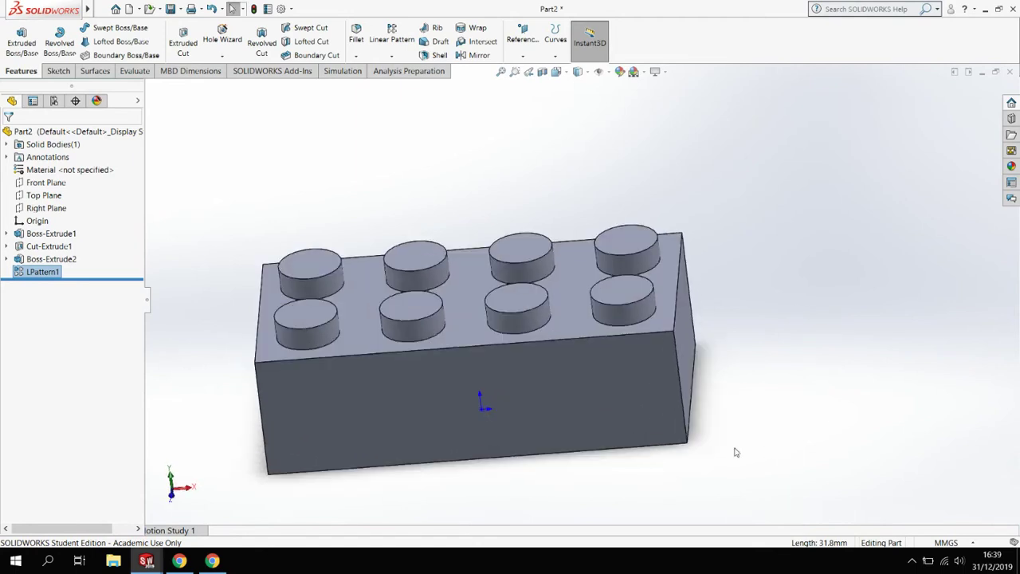
{"action": "middle_click_drag", "start_coordinate": [805, 468], "coordinate": [805, 505]}
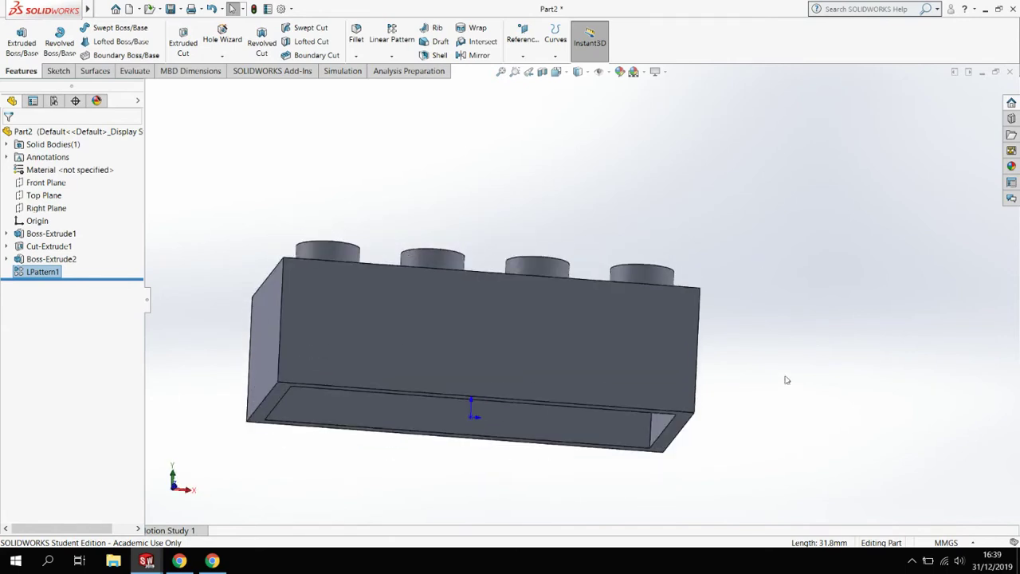
{"action": "middle_click_drag", "start_coordinate": [785, 401], "coordinate": [661, 310]}
{"action": "middle_click_drag", "start_coordinate": [738, 364], "coordinate": [761, 451]}
Step: Start a sketch on the cavity's inner face, view it Normal To, and draw a small circle near its top-right corner
{"action": "left_click", "coordinate": [583, 332]}
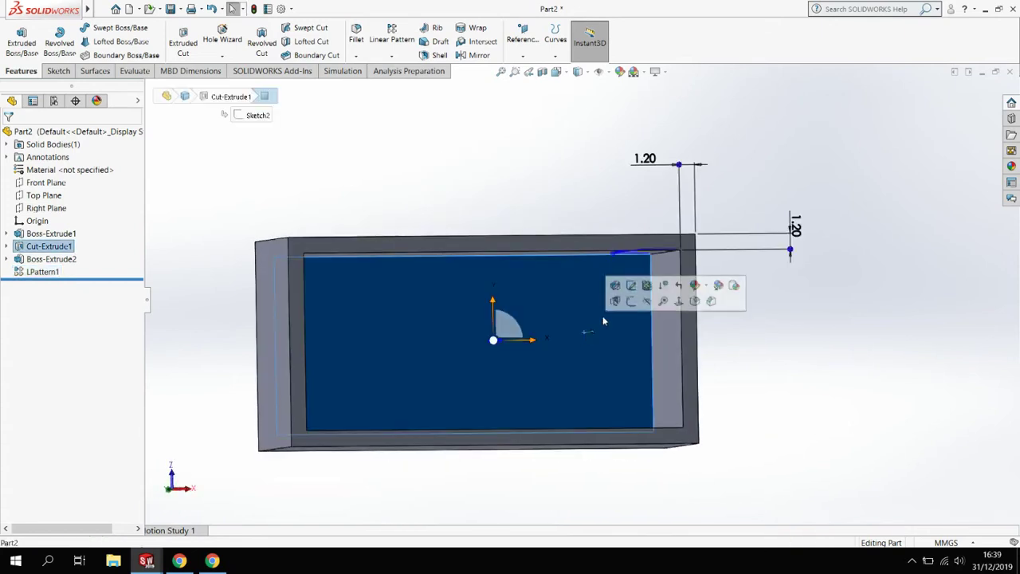
{"action": "left_click", "coordinate": [642, 303]}
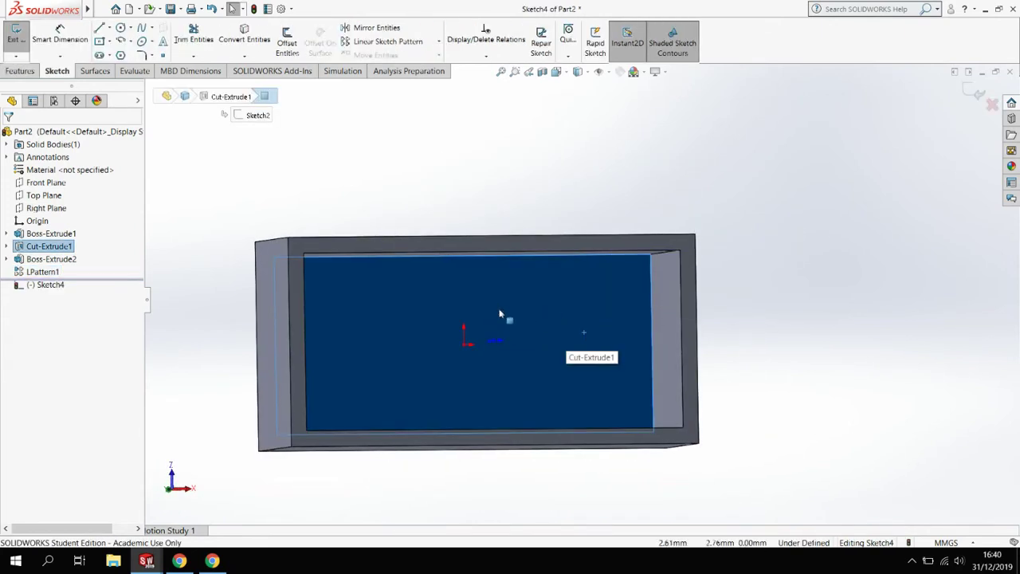
{"action": "left_click", "coordinate": [565, 73]}
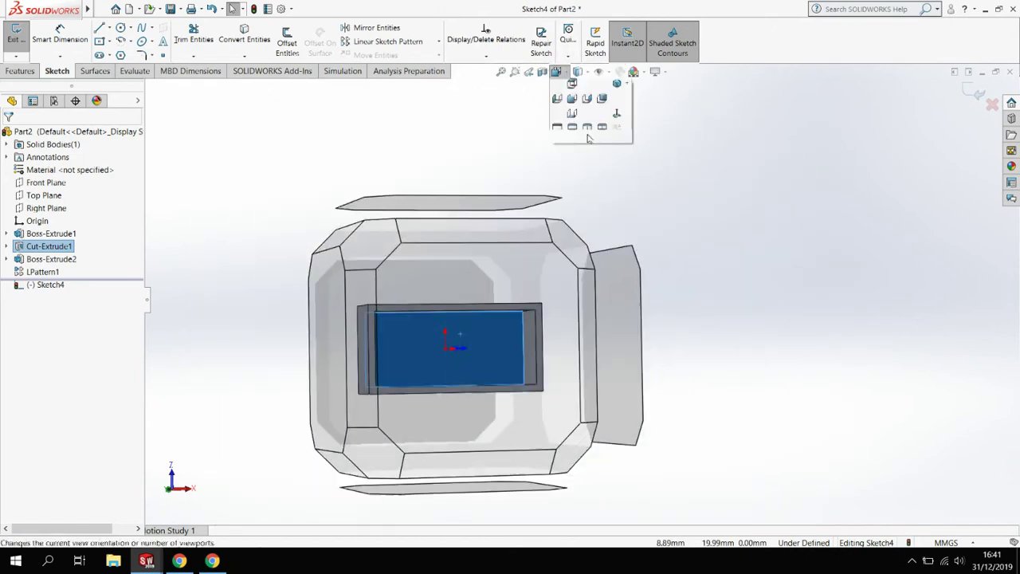
{"action": "left_click", "coordinate": [616, 114]}
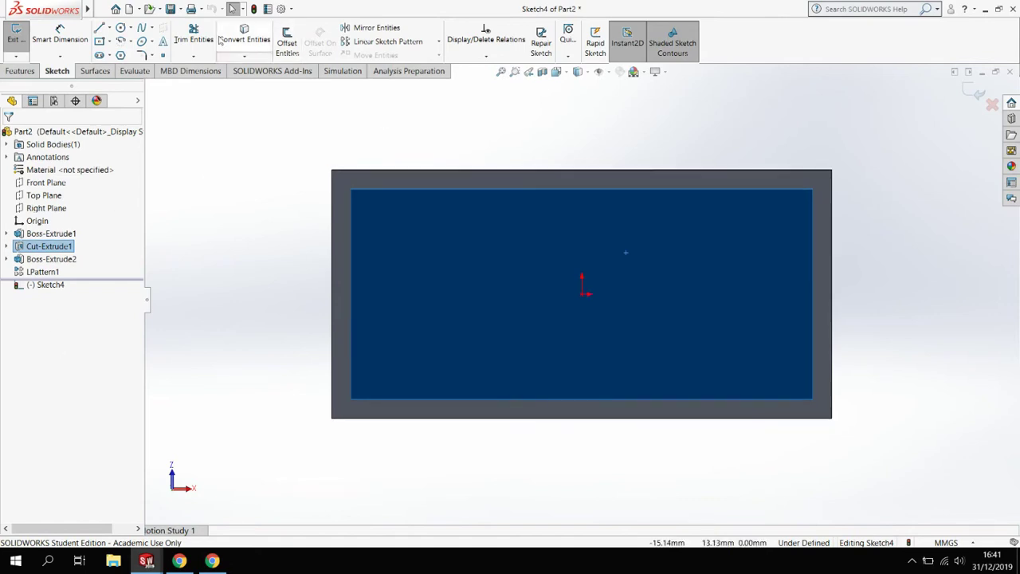
{"action": "left_click", "coordinate": [121, 29]}
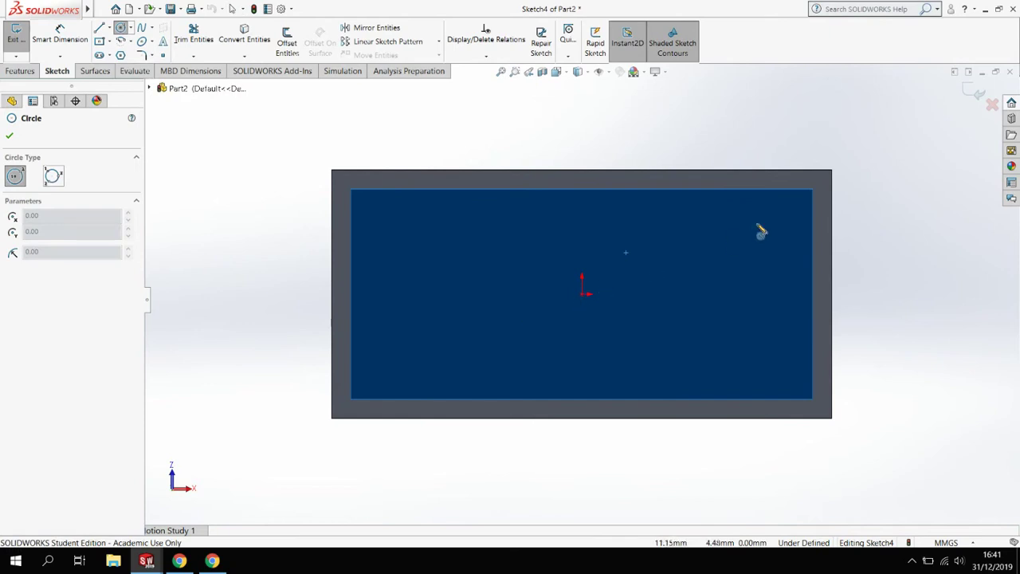
{"action": "left_click_drag", "start_coordinate": [760, 229], "coordinate": [779, 236]}
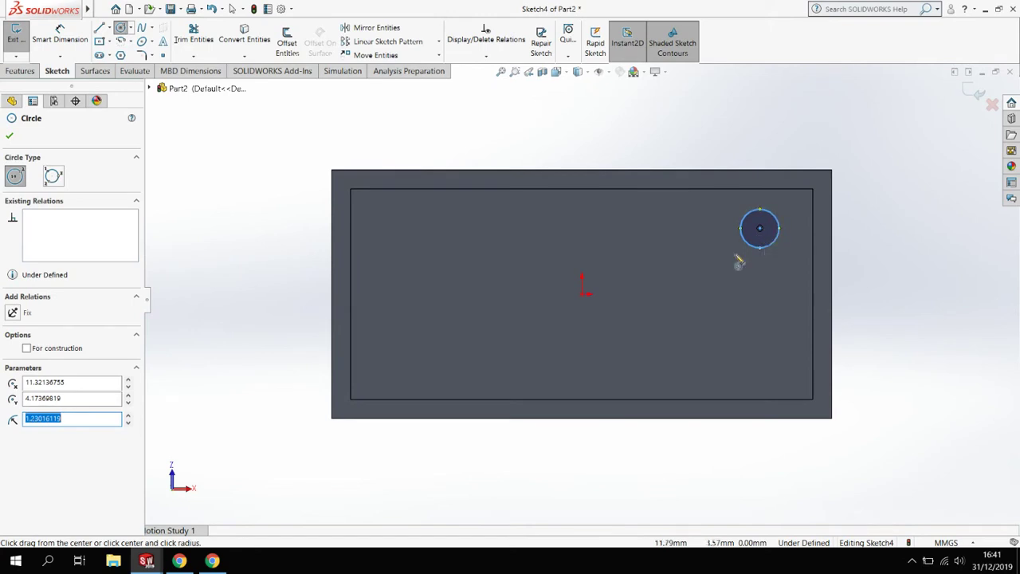
Step: Locate the circle's centre 3.95 mm from the top edge and 3.90 mm from the right edge
{"action": "left_click", "coordinate": [70, 35]}
{"action": "left_click", "coordinate": [759, 229]}
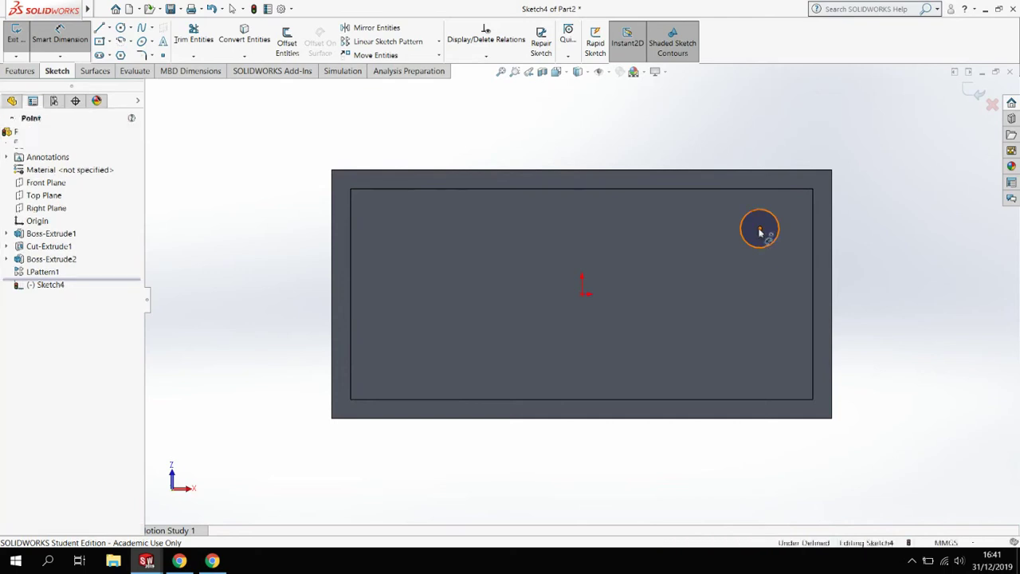
{"action": "left_click", "coordinate": [790, 171]}
{"action": "left_click", "coordinate": [905, 225]}
{"action": "type", "text": "3.95"}
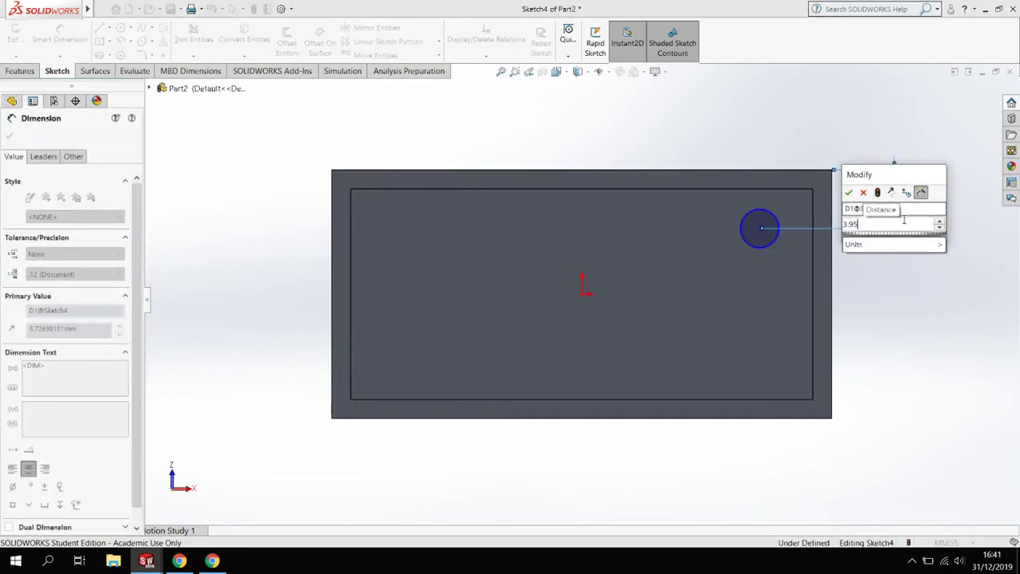
{"action": "key", "text": "Return"}
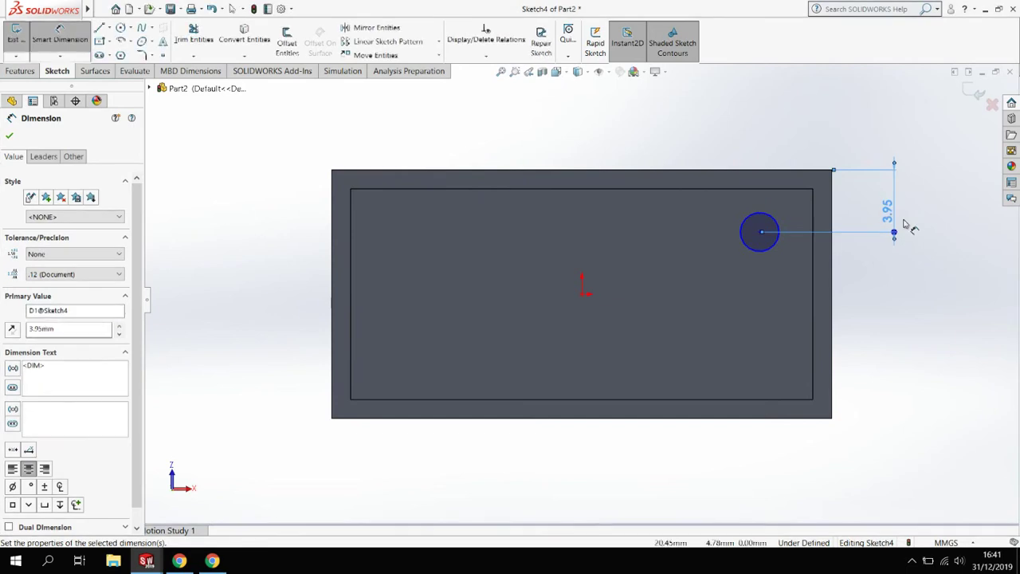
{"action": "left_click", "coordinate": [760, 233]}
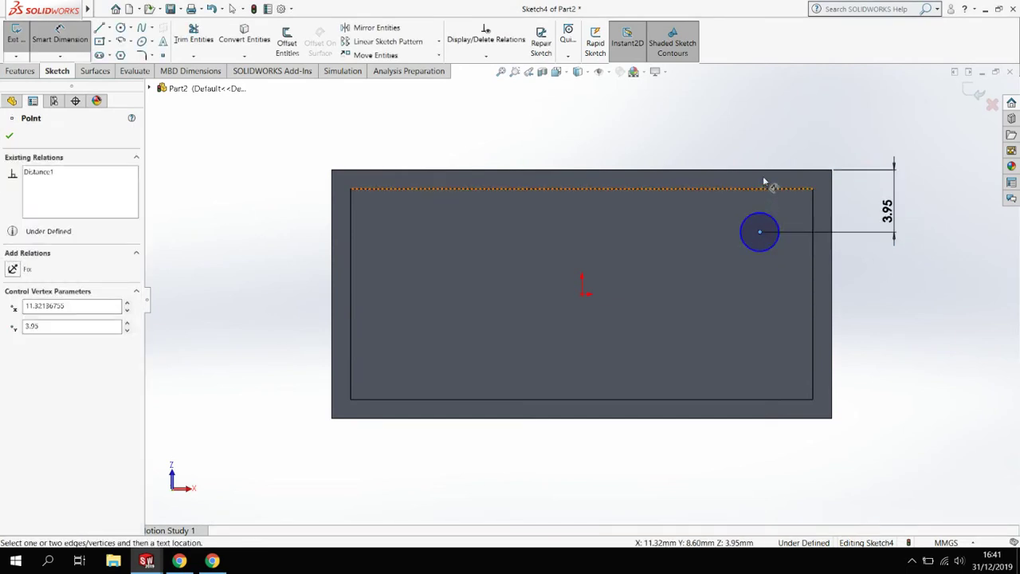
{"action": "left_click", "coordinate": [833, 210]}
{"action": "left_click", "coordinate": [814, 134]}
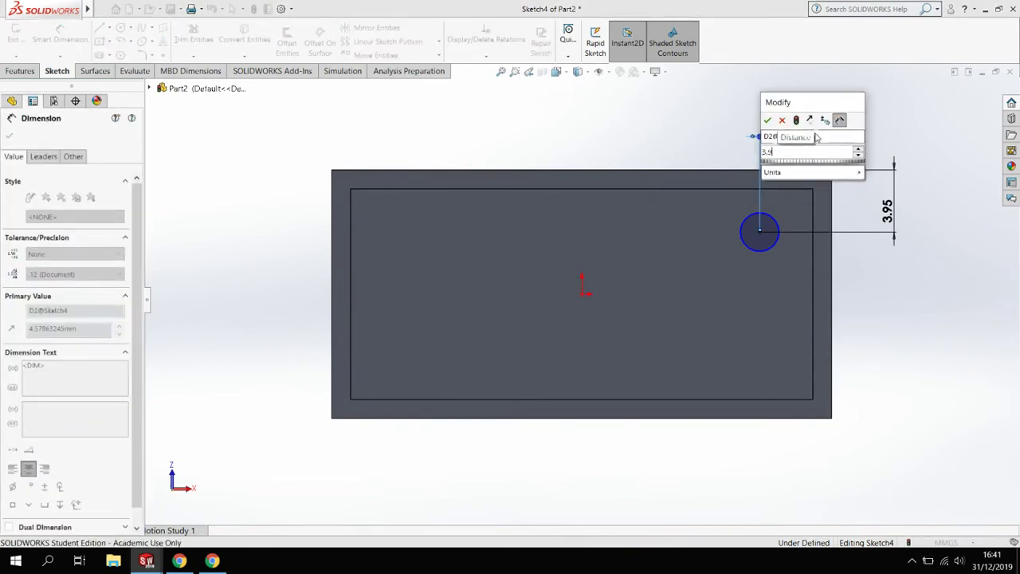
{"action": "key", "text": "Return"}
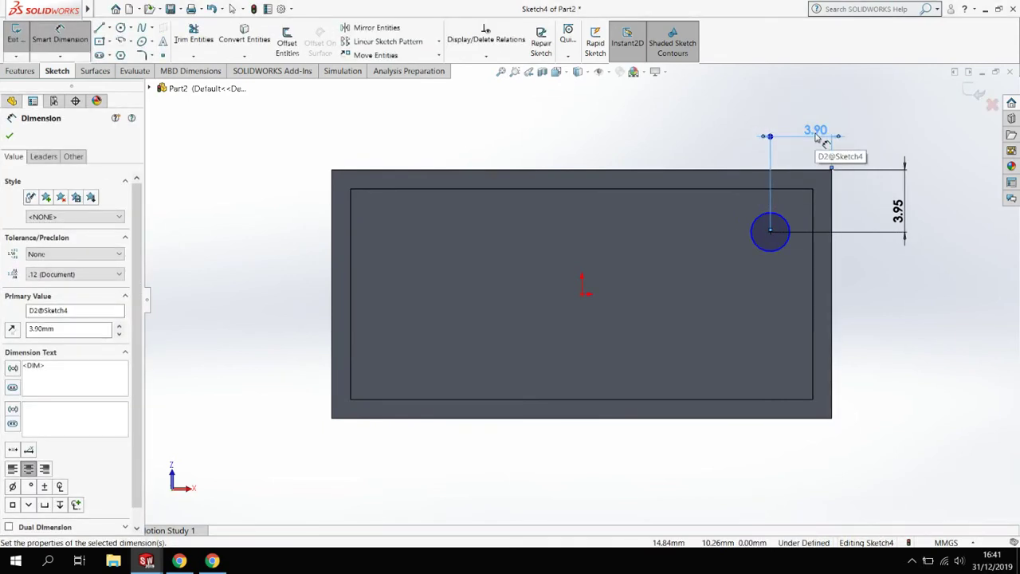
Step: Set the circle's diameter to 2.60 mm
{"action": "left_click", "coordinate": [786, 251]}
{"action": "left_click", "coordinate": [877, 249]}
{"action": "type", "text": "2.6"}
{"action": "key", "text": "Return"}
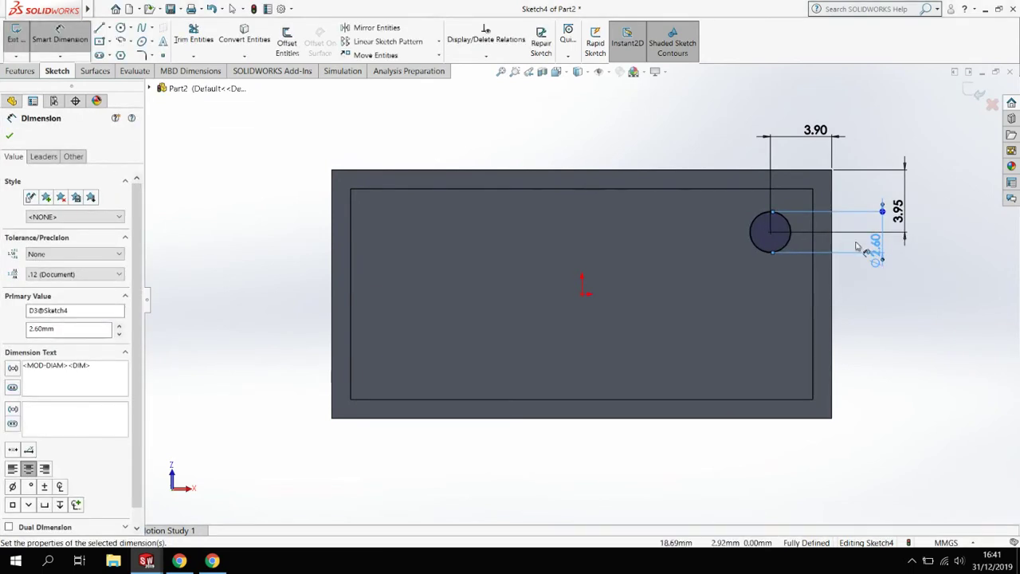
{"action": "left_click", "coordinate": [21, 70]}
Step: Extrude-cut the 2.60 mm circle Blind 1.70 mm deep, then orbit to inspect the new pocket
{"action": "left_click", "coordinate": [183, 36]}
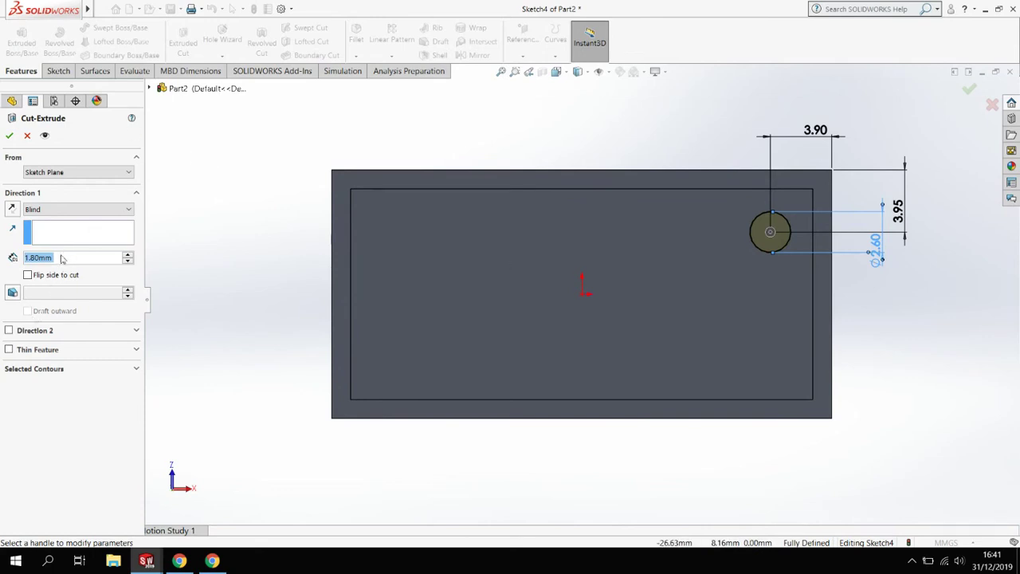
{"action": "type", "text": "1.7"}
{"action": "key", "text": "Return"}
{"action": "middle_click_drag", "start_coordinate": [467, 323], "coordinate": [720, 249]}
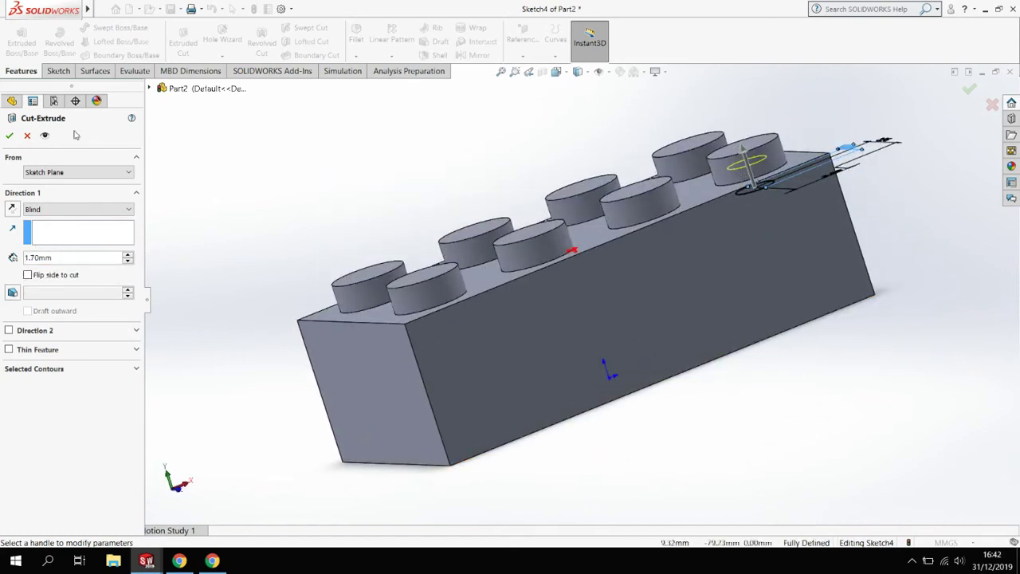
{"action": "left_click", "coordinate": [9, 136]}
{"action": "middle_click_drag", "start_coordinate": [726, 337], "coordinate": [740, 212]}
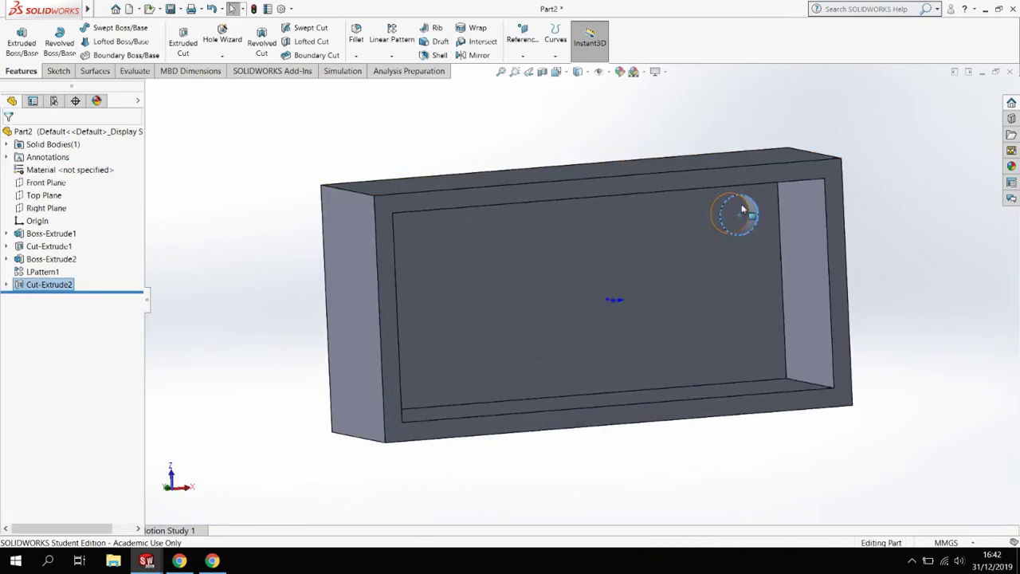
{"action": "middle_click_drag", "start_coordinate": [900, 287], "coordinate": [695, 251]}
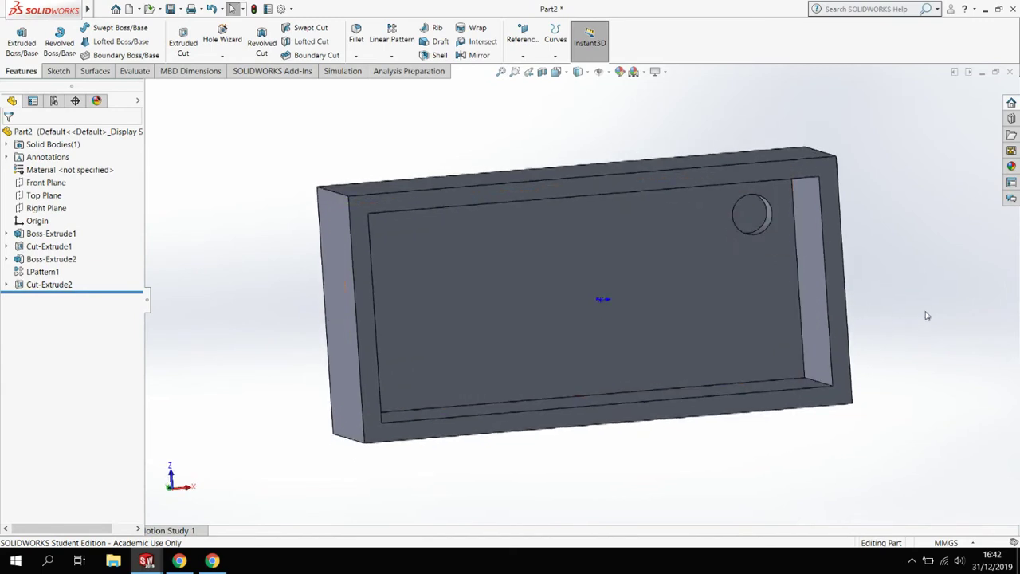
Step: Linear-pattern Cut-Extrude2 along the top and right inner edges into a 4×2 grid, 8 mm apart, Direction 2 reversed
{"action": "middle_click_drag", "start_coordinate": [927, 314], "coordinate": [908, 303]}
{"action": "left_click", "coordinate": [49, 284]}
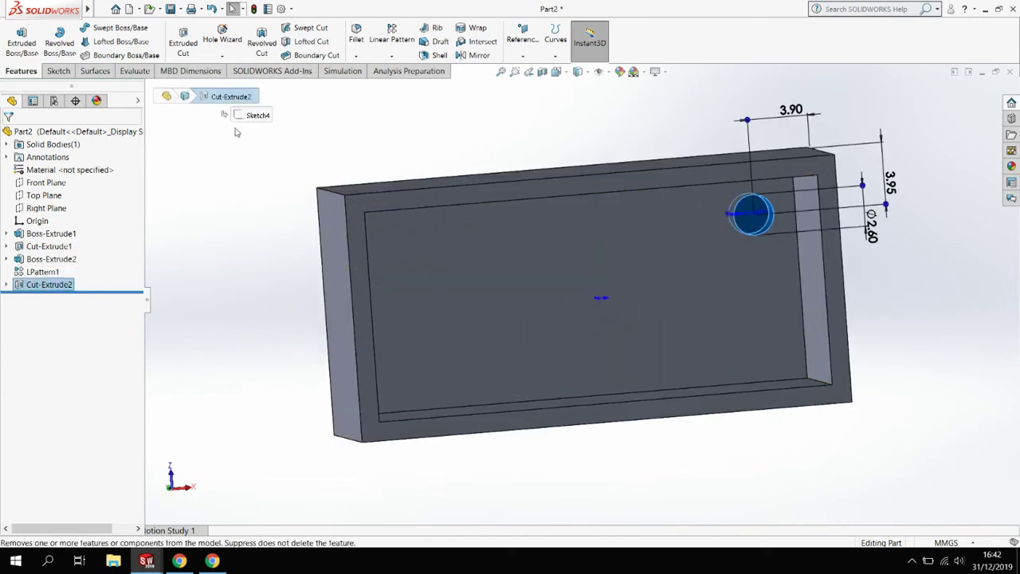
{"action": "left_click", "coordinate": [391, 34]}
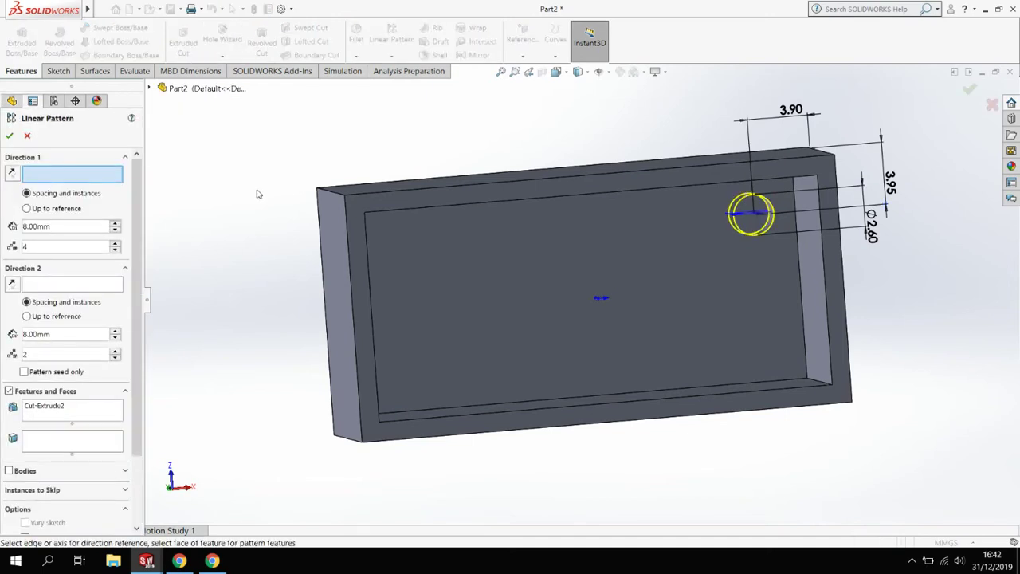
{"action": "middle_click_drag", "start_coordinate": [589, 257], "coordinate": [627, 182]}
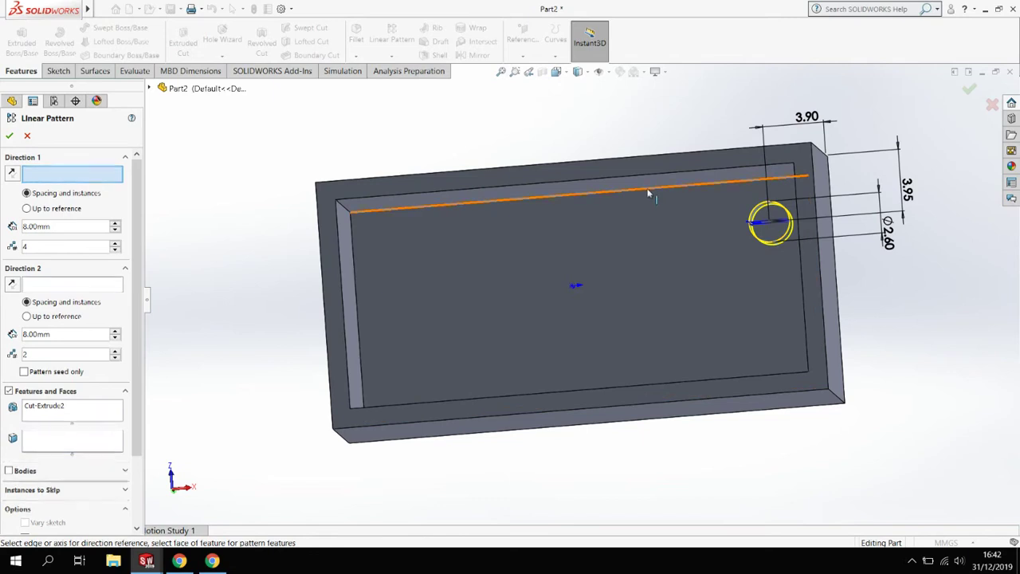
{"action": "left_click", "coordinate": [650, 193]}
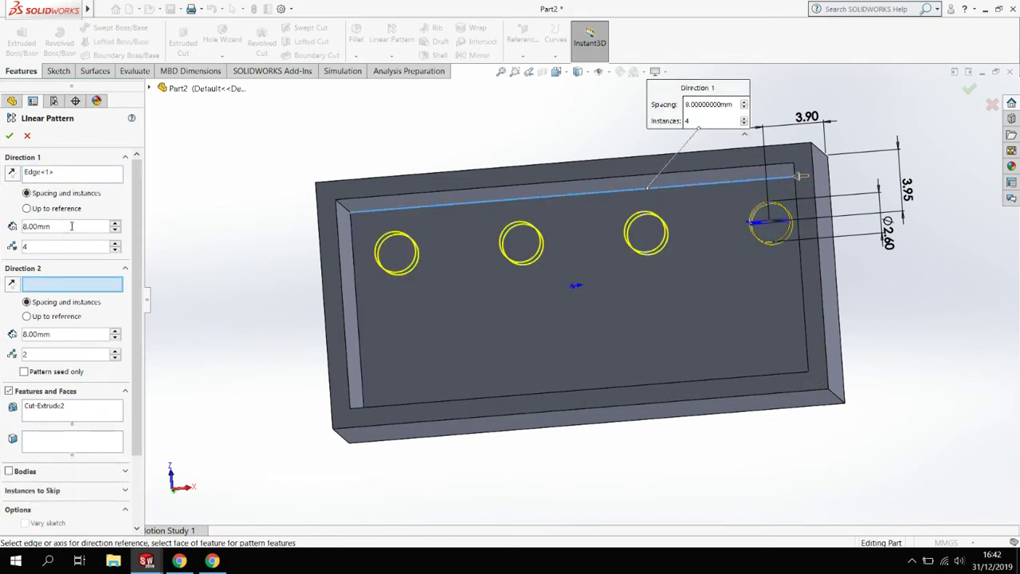
{"action": "middle_click_drag", "start_coordinate": [521, 326], "coordinate": [540, 353]}
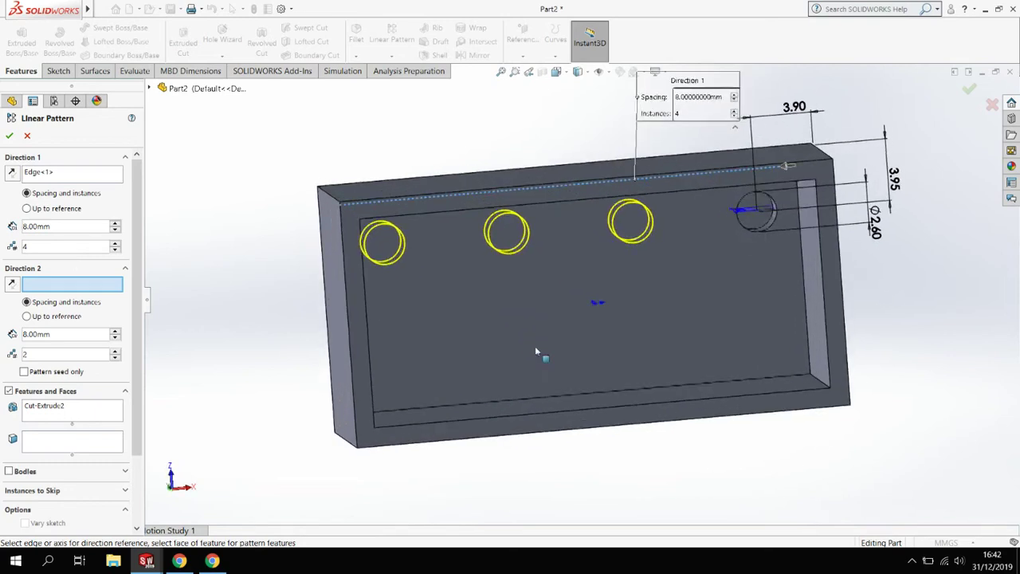
{"action": "left_click", "coordinate": [803, 287]}
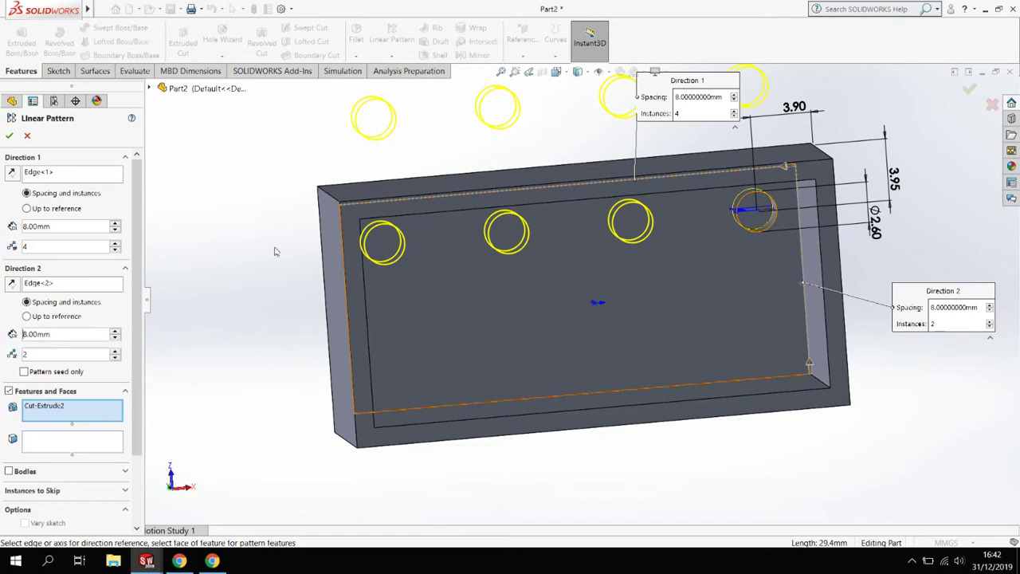
{"action": "left_click", "coordinate": [12, 283]}
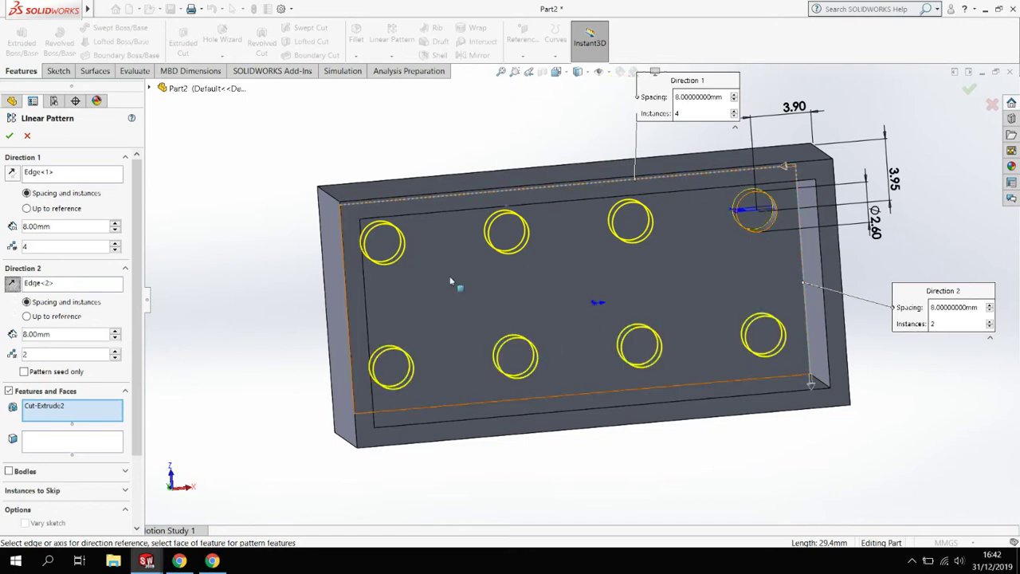
{"action": "left_click", "coordinate": [10, 136]}
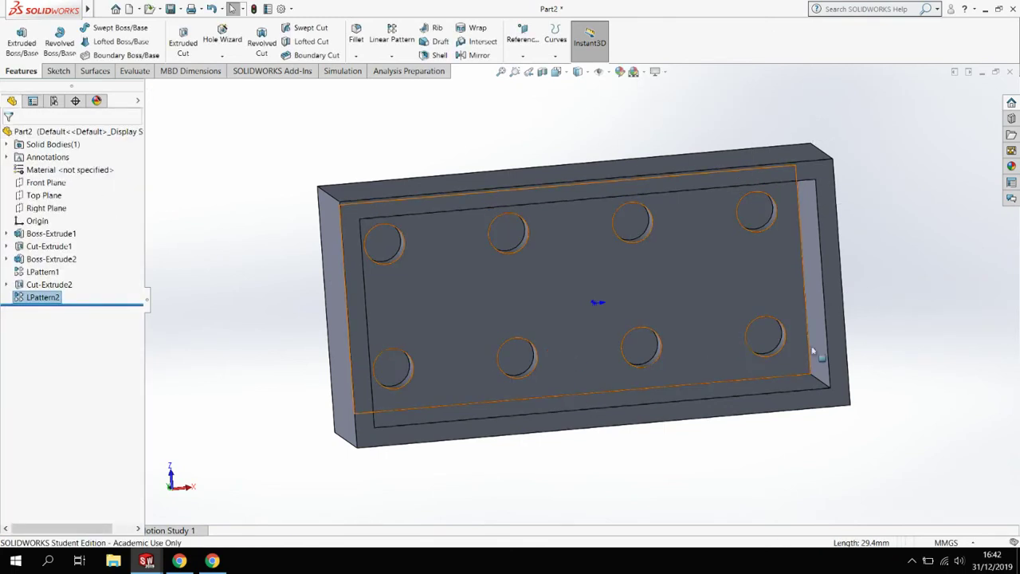
{"action": "middle_click_drag", "start_coordinate": [813, 351], "coordinate": [843, 384]}
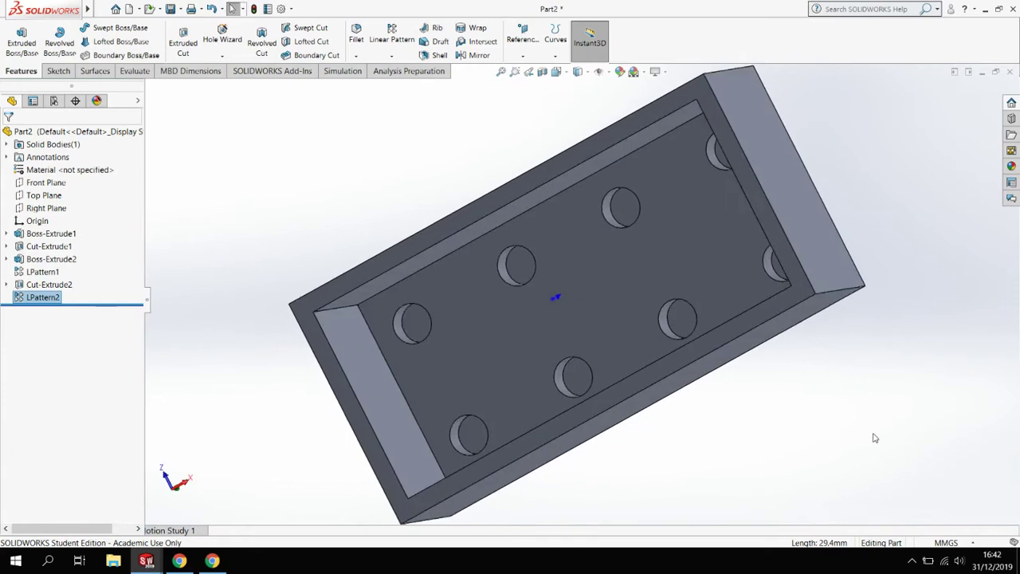
{"action": "mouse_move", "coordinate": [875, 438]}
{"action": "middle_mouse_down"}
{"action": "mouse_move", "coordinate": [865, 398]}
{"action": "mouse_move", "coordinate": [797, 419]}
{"action": "mouse_move", "coordinate": [887, 439]}
{"action": "middle_mouse_up"}
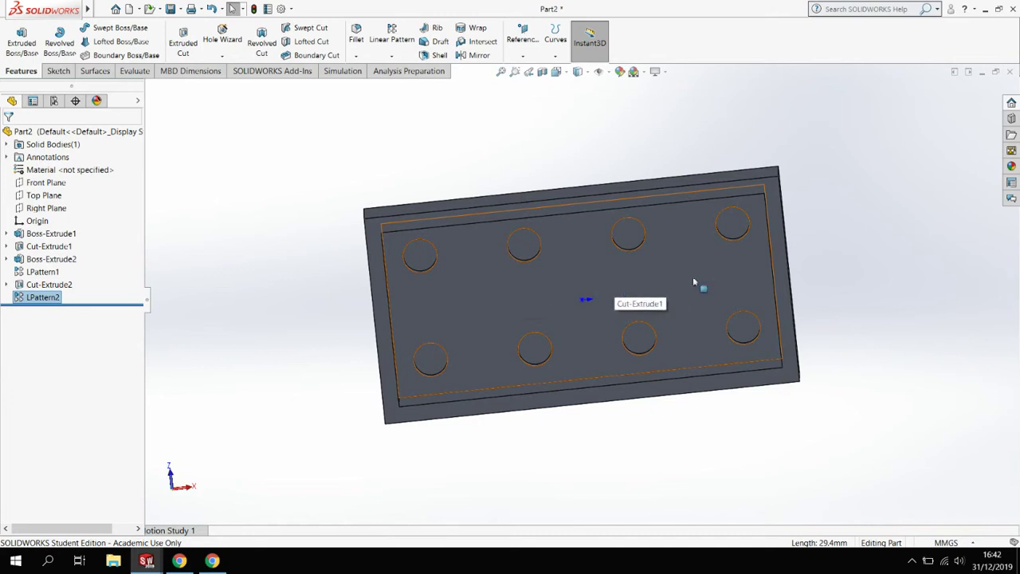
{"action": "middle_click_drag", "start_coordinate": [677, 338], "coordinate": [582, 293]}
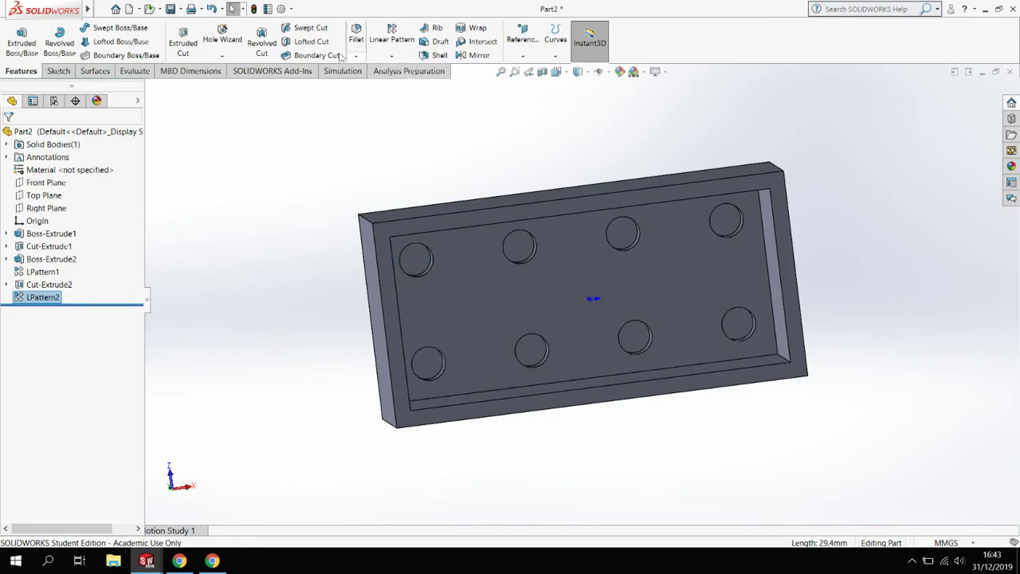
Step: Start a sketch on the pocket floor, view it Normal To, and draw circles centred on the origin
{"action": "left_click", "coordinate": [537, 313]}
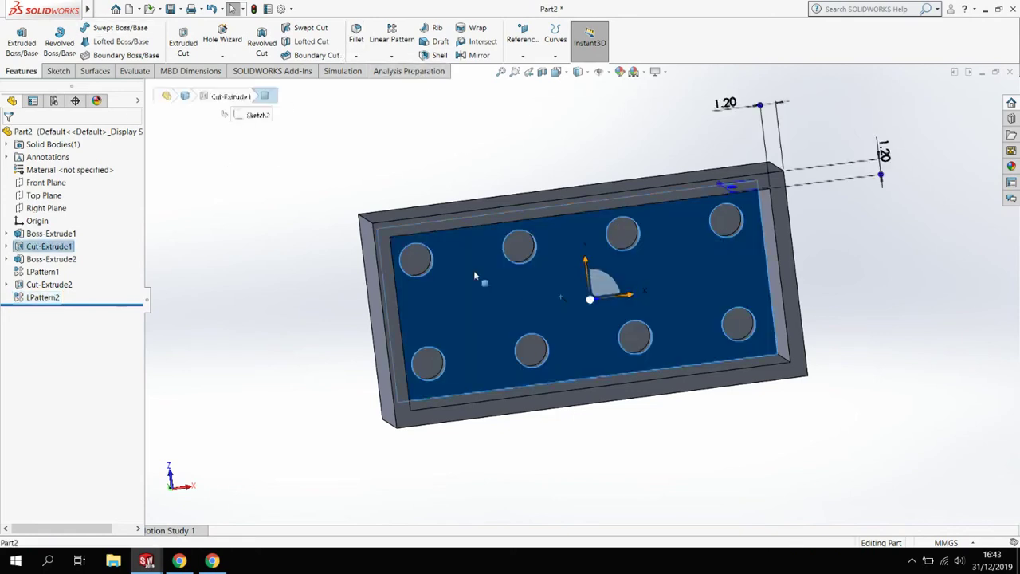
{"action": "left_click", "coordinate": [59, 71]}
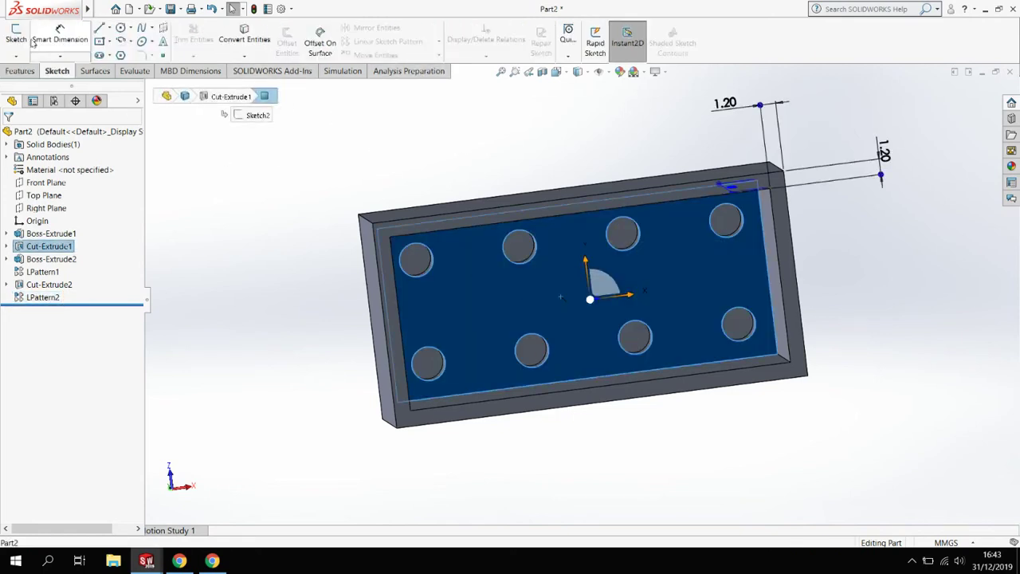
{"action": "left_click", "coordinate": [18, 40]}
{"action": "left_click", "coordinate": [556, 71]}
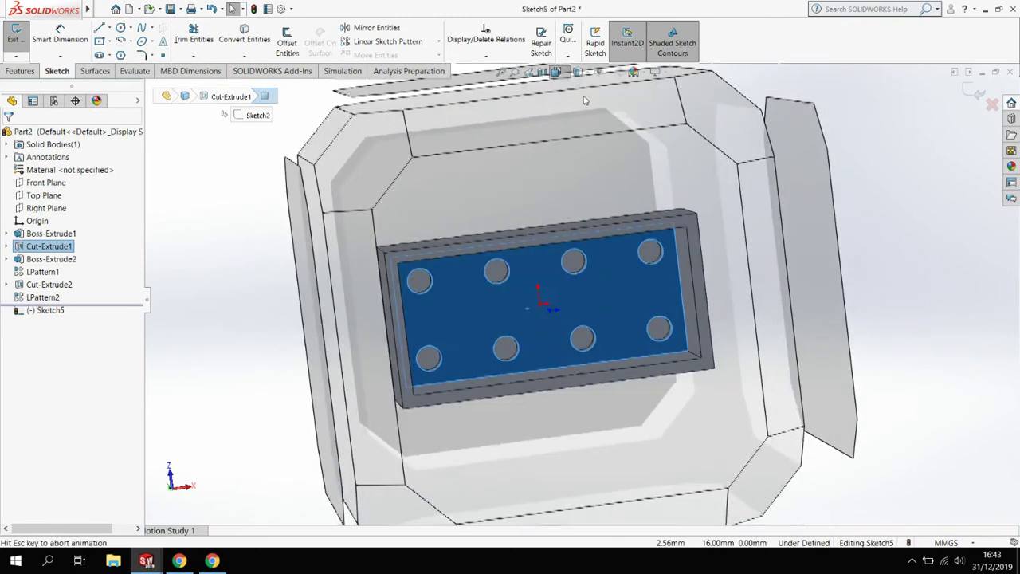
{"action": "left_click", "coordinate": [617, 130]}
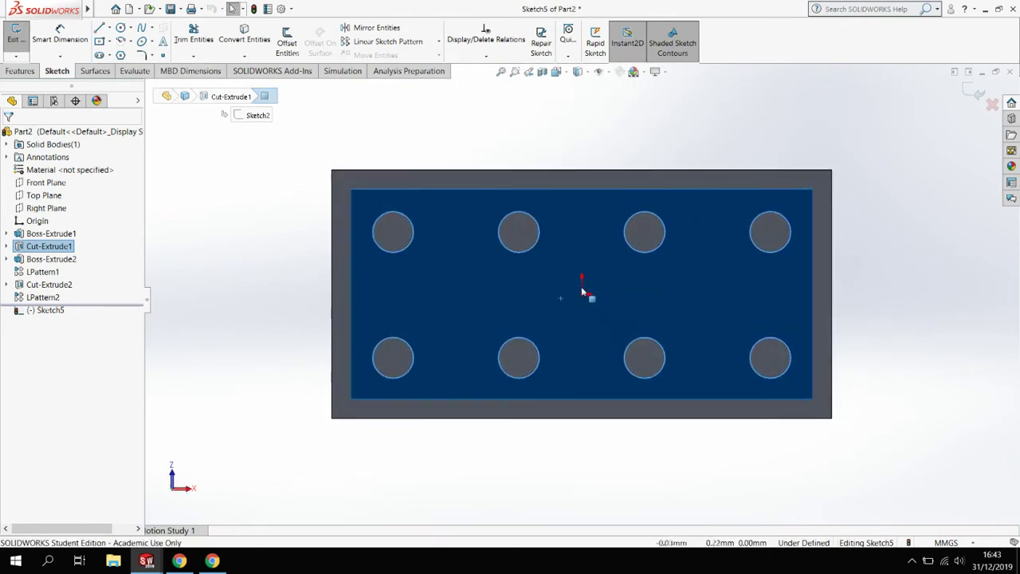
{"action": "left_click", "coordinate": [120, 29]}
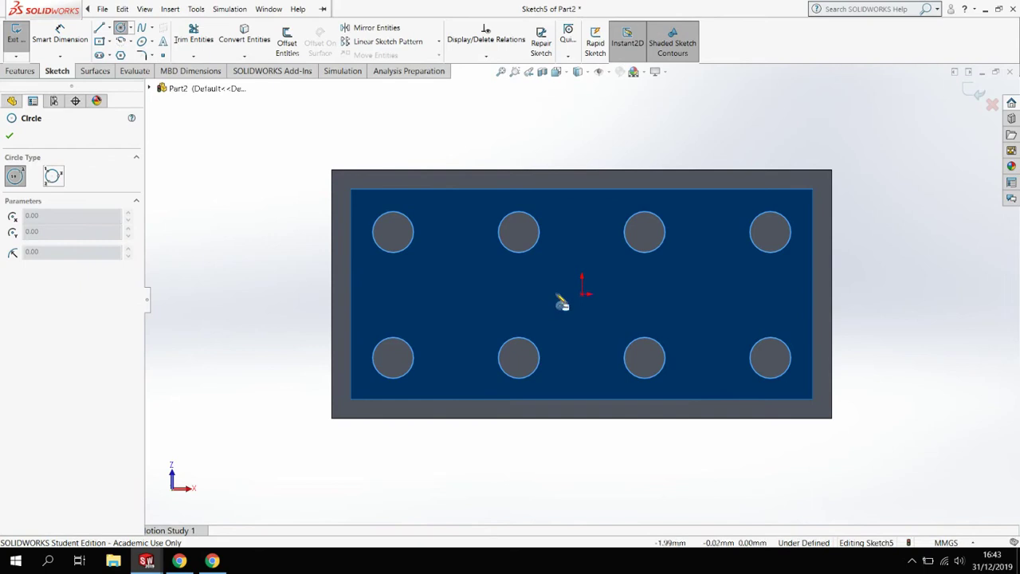
{"action": "mouse_move", "coordinate": [583, 295]}
{"action": "left_mouse_down"}
{"action": "mouse_move", "coordinate": [613, 267]}
{"action": "mouse_move", "coordinate": [570, 329]}
{"action": "left_mouse_up"}
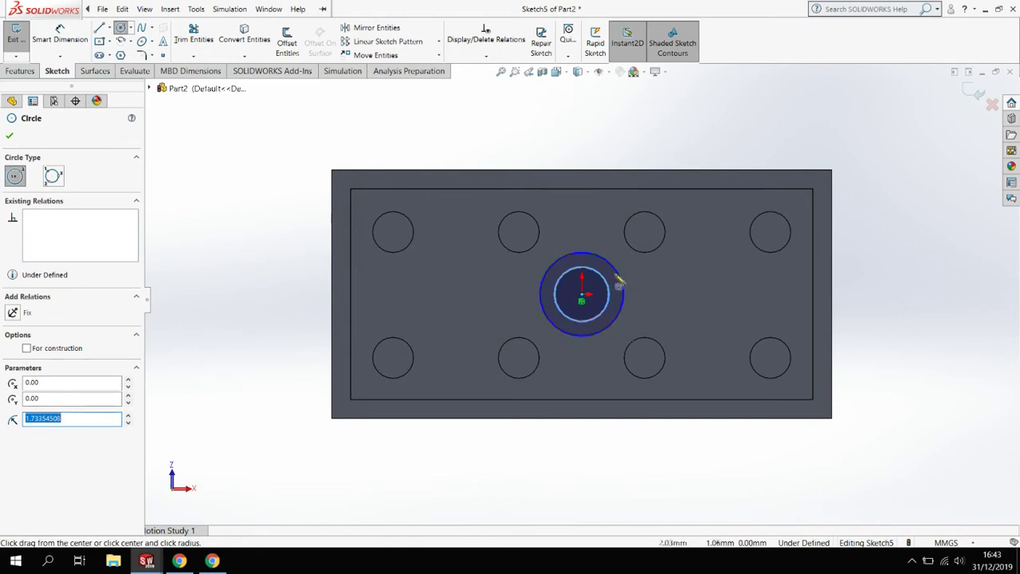
Step: Dimension the outer circle to 6.51 mm and the inner circle to 4.80 mm diameter
{"action": "key", "text": "d"}
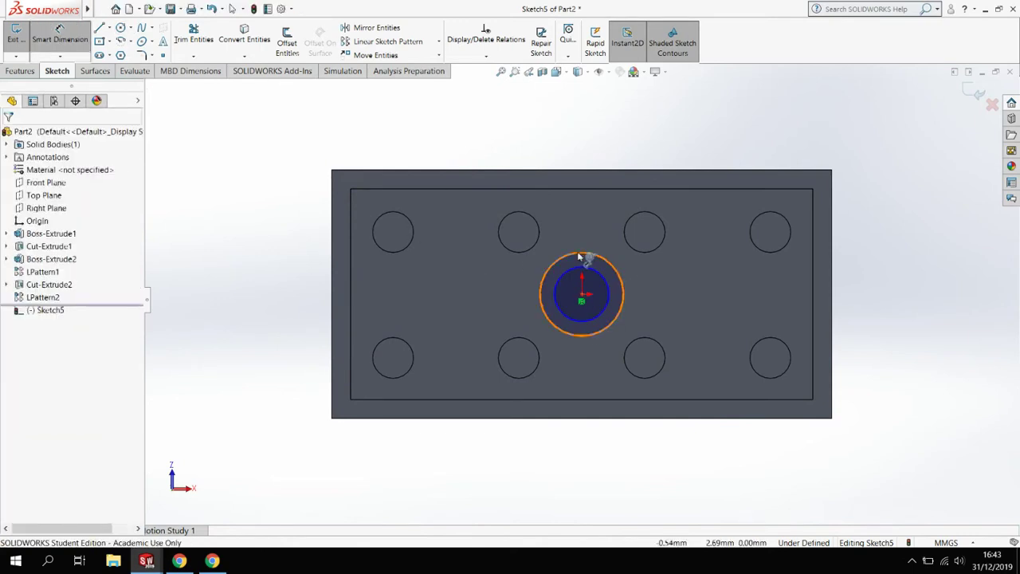
{"action": "left_click", "coordinate": [588, 250]}
{"action": "left_click", "coordinate": [516, 271]}
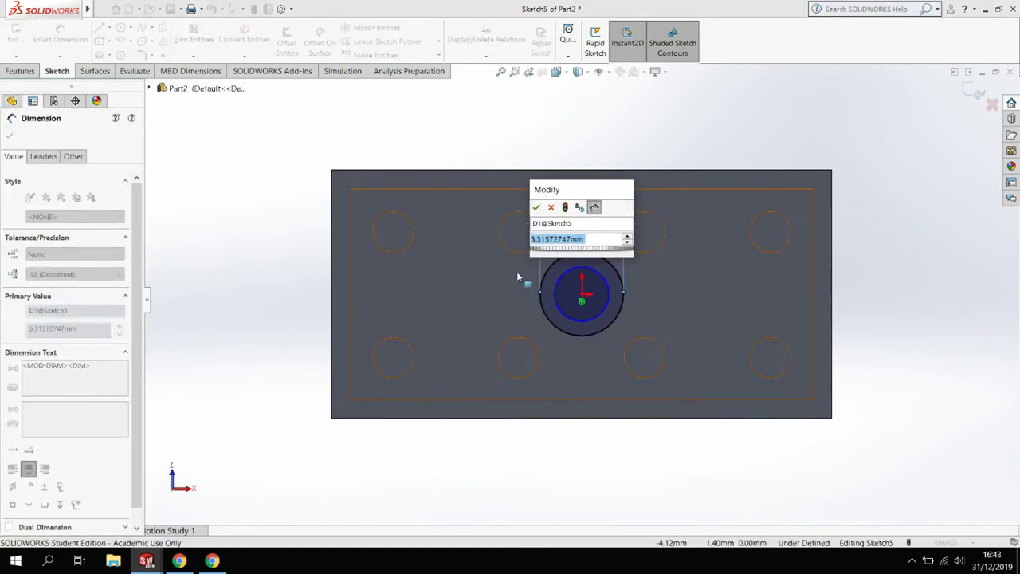
{"action": "type", "text": "6.51"}
{"action": "key", "text": "Return"}
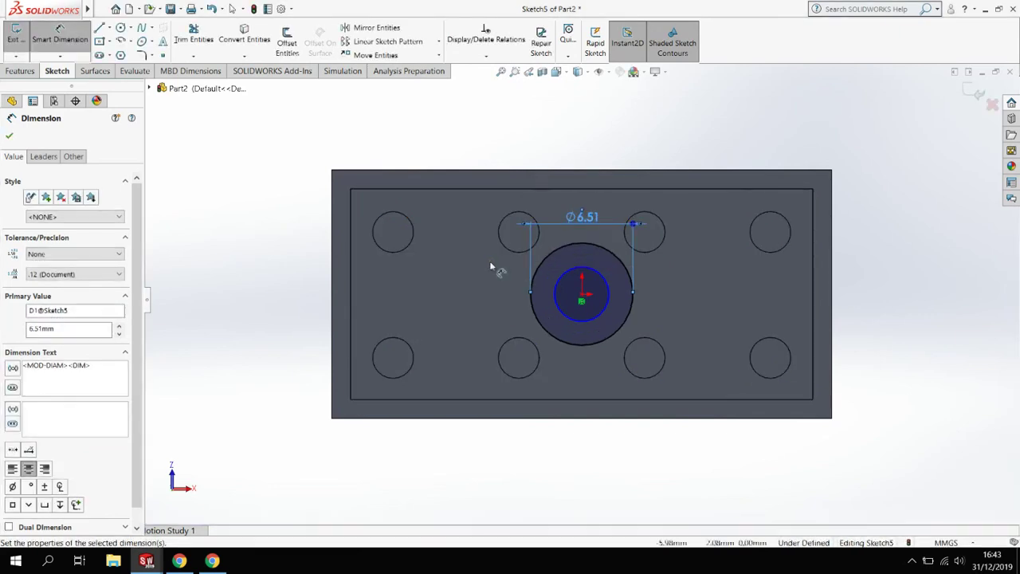
{"action": "left_click", "coordinate": [603, 277]}
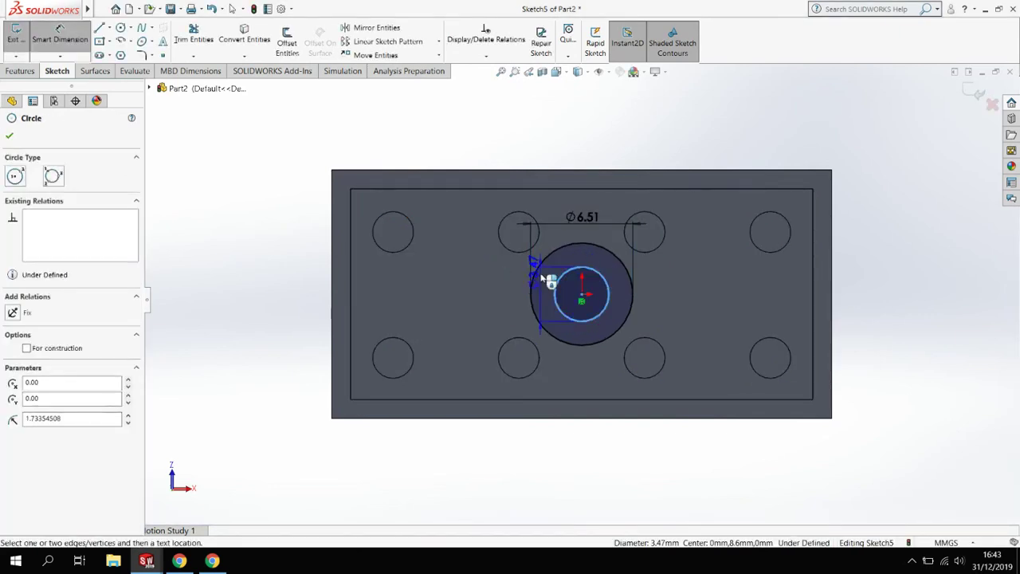
{"action": "left_click", "coordinate": [580, 207]}
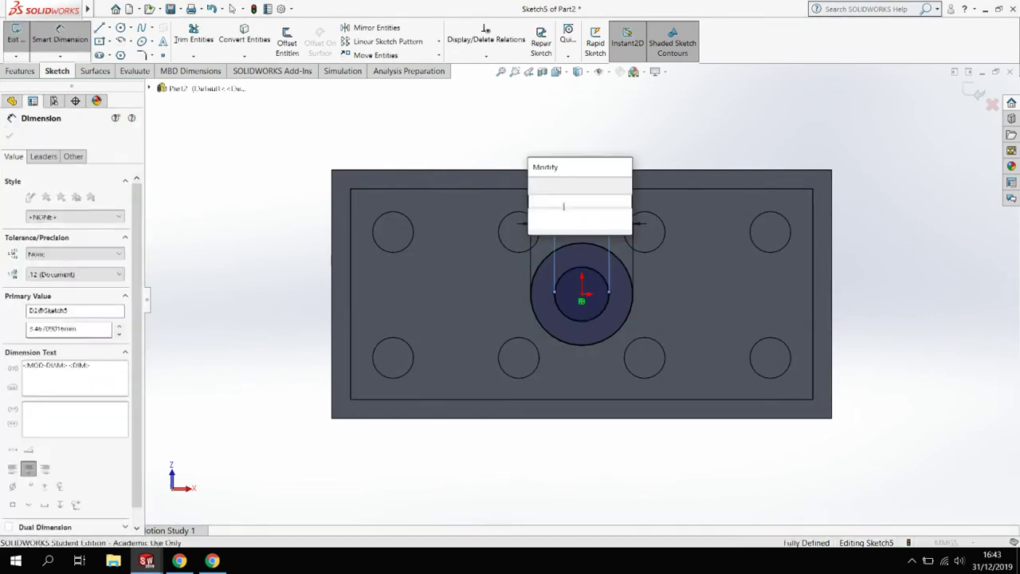
{"action": "type", "text": "4.8"}
{"action": "key", "text": "Return"}
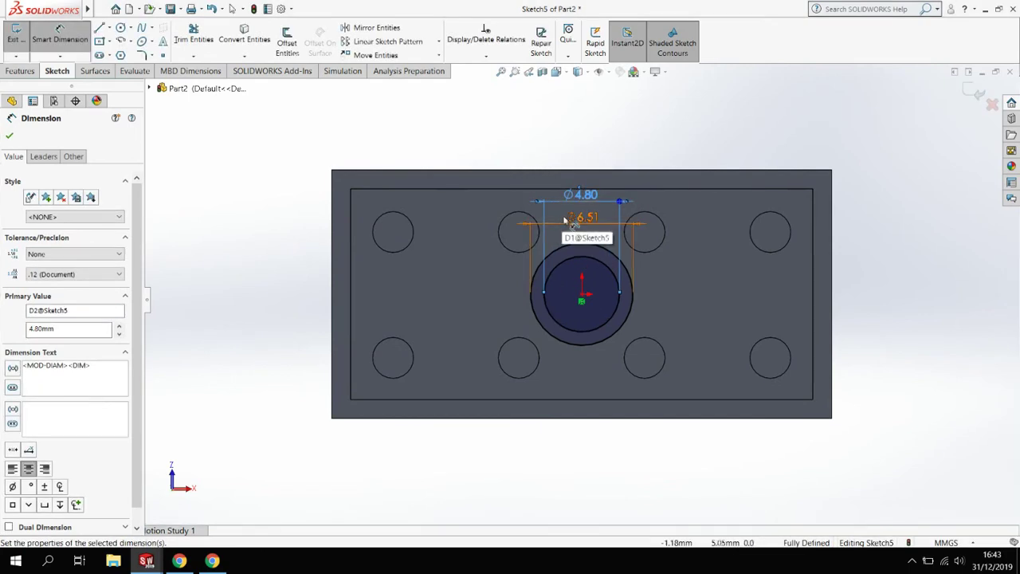
Step: Extrude the concentric circles as a boss Up To Surface, ending at the front rim face
{"action": "left_click", "coordinate": [21, 71]}
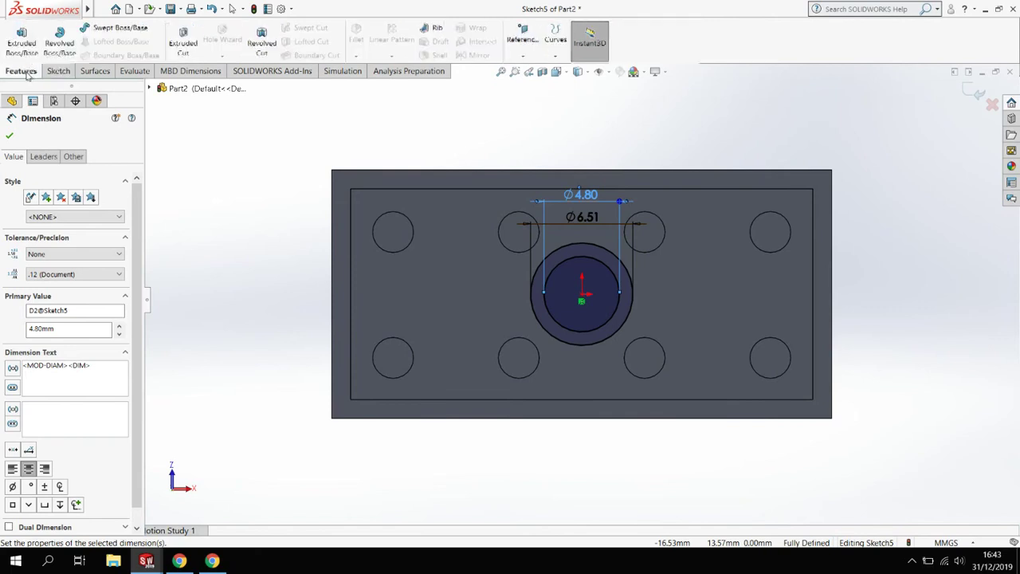
{"action": "left_click", "coordinate": [20, 41]}
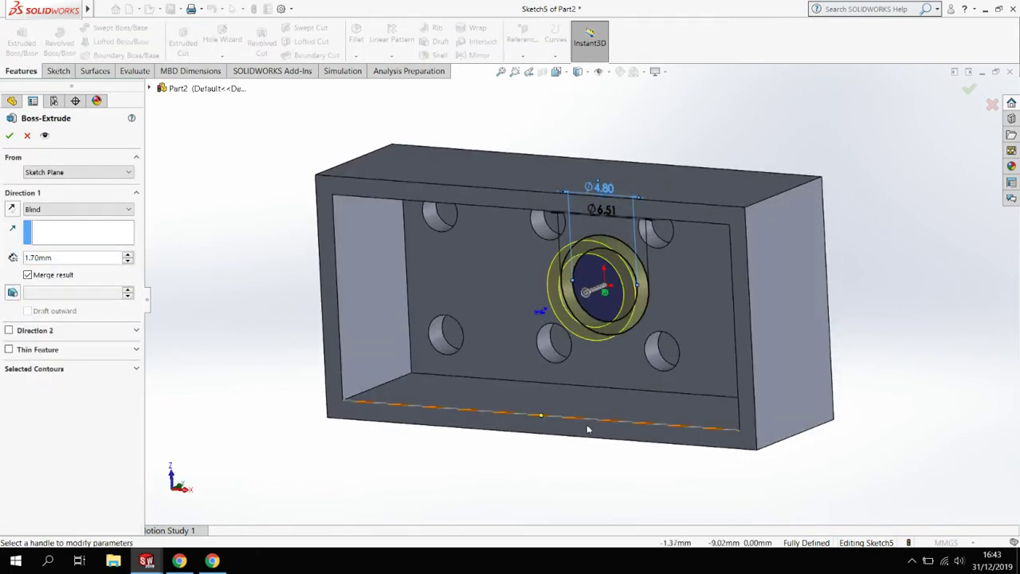
{"action": "left_click", "coordinate": [61, 211]}
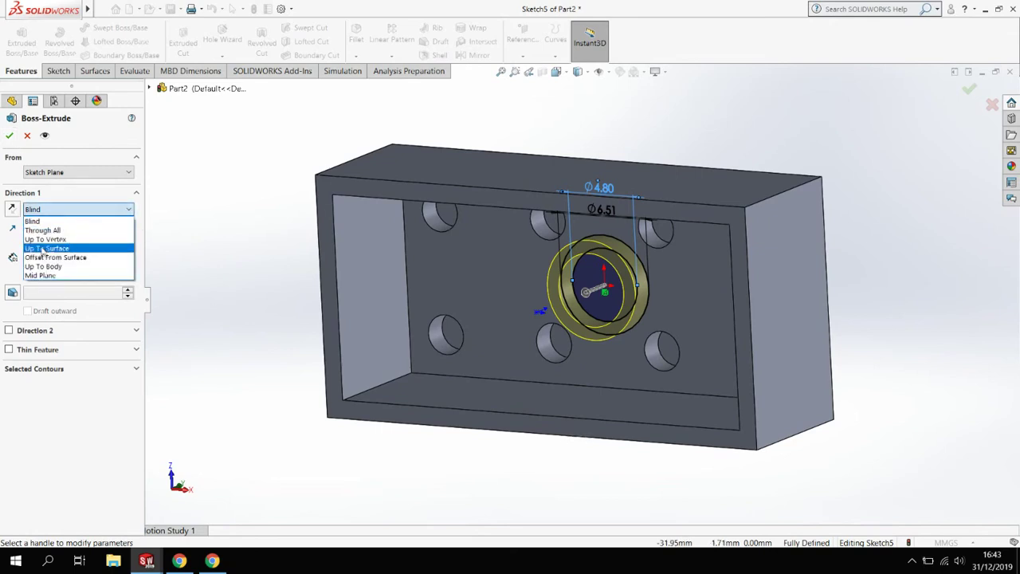
{"action": "left_click", "coordinate": [58, 249]}
{"action": "left_click", "coordinate": [510, 424]}
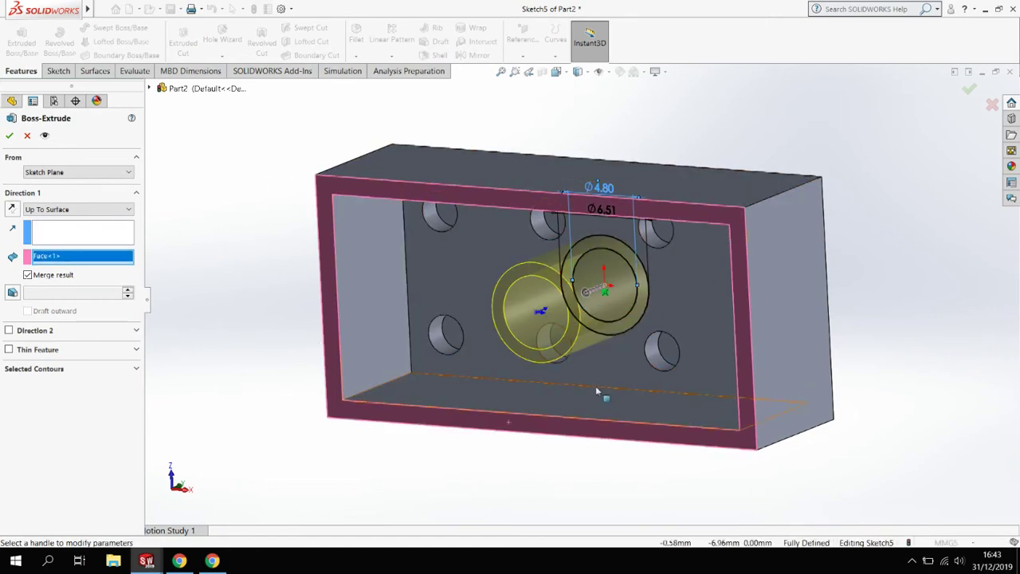
{"action": "middle_click_drag", "start_coordinate": [595, 385], "coordinate": [661, 316]}
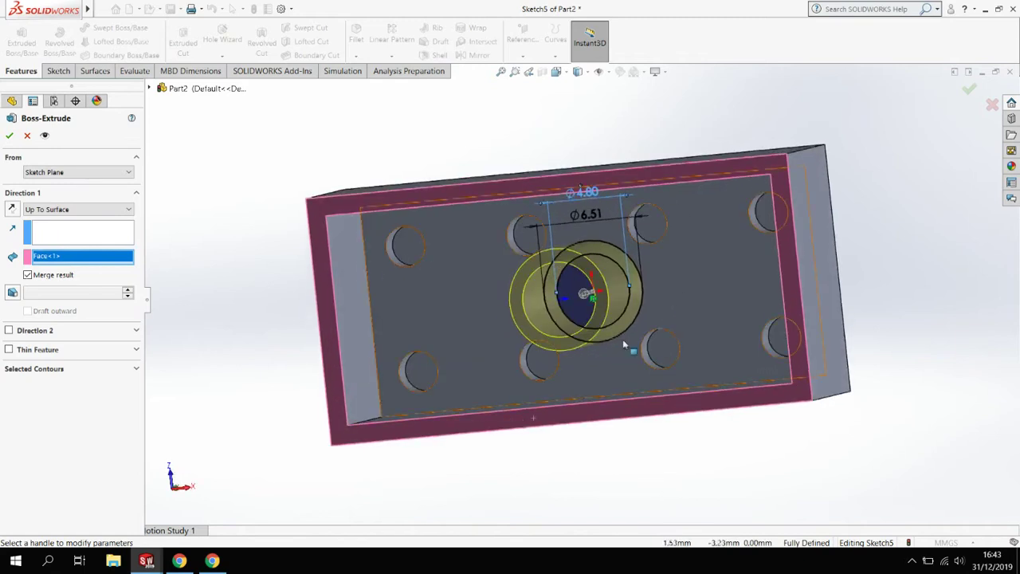
{"action": "left_click", "coordinate": [10, 137]}
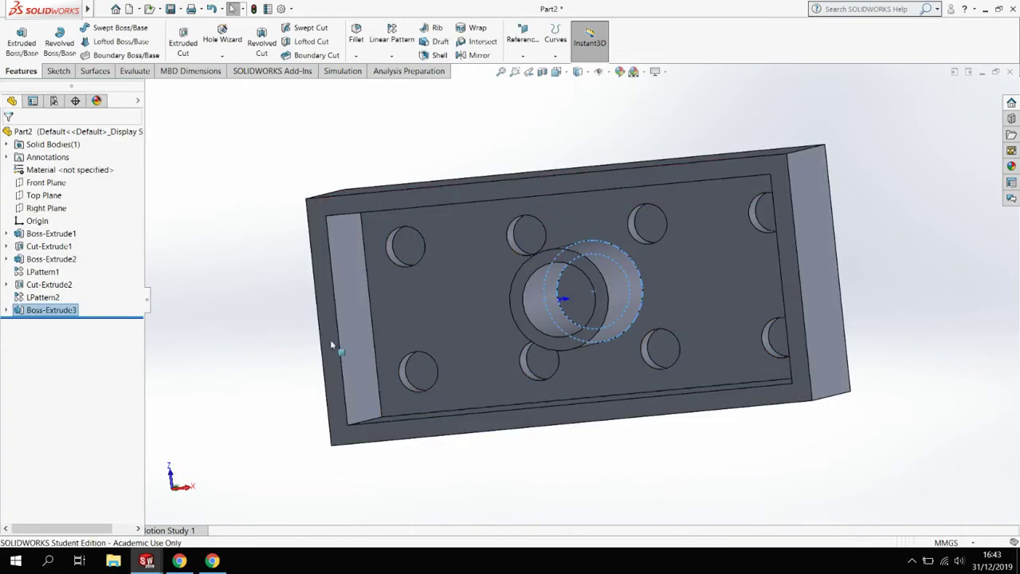
{"action": "middle_click_drag", "start_coordinate": [339, 350], "coordinate": [624, 294]}
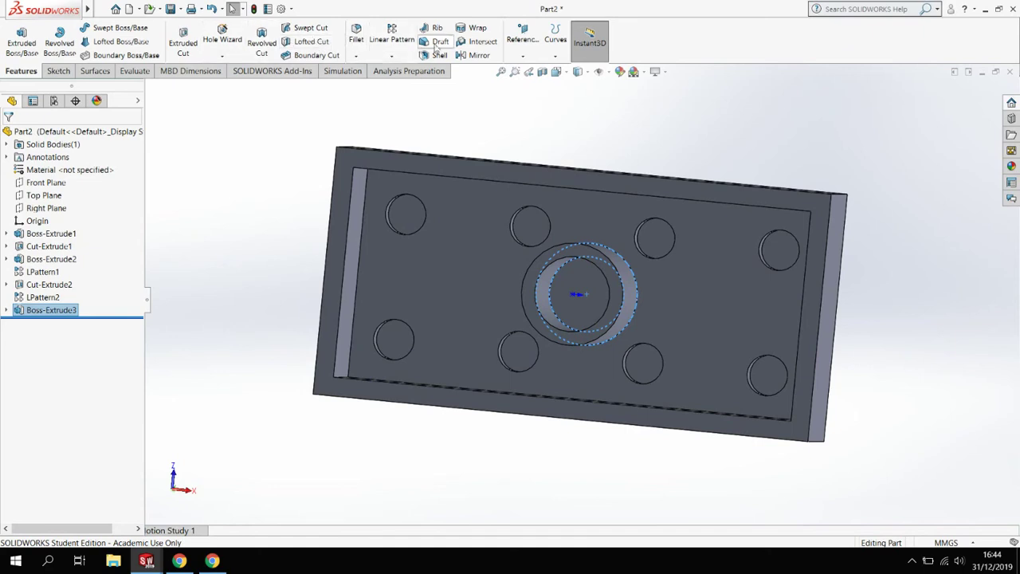
Step: Pattern Boss-Extrude3 along the long top edge with 2 instances, 8 mm apart
{"action": "left_click", "coordinate": [392, 34]}
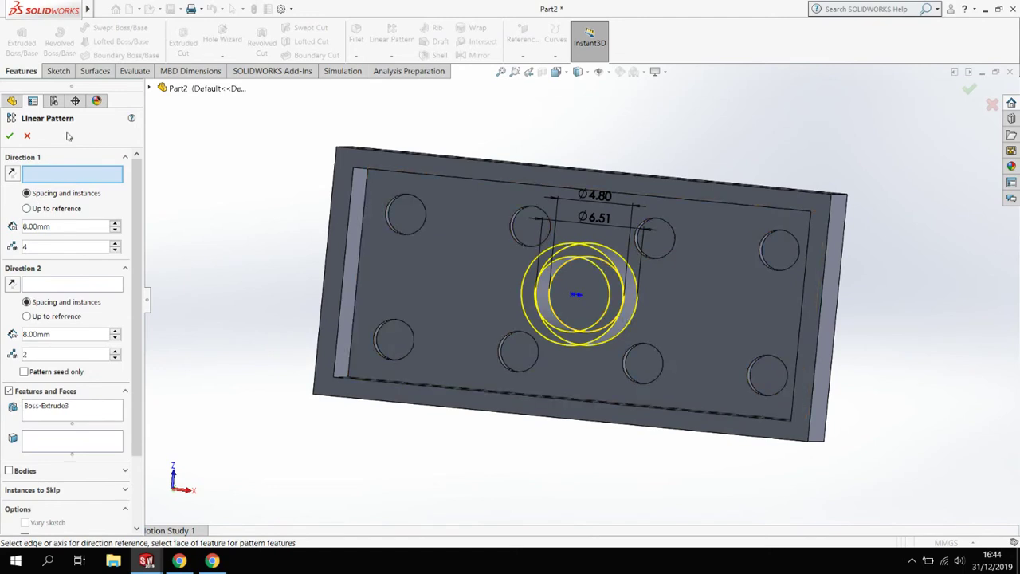
{"action": "left_click", "coordinate": [682, 200]}
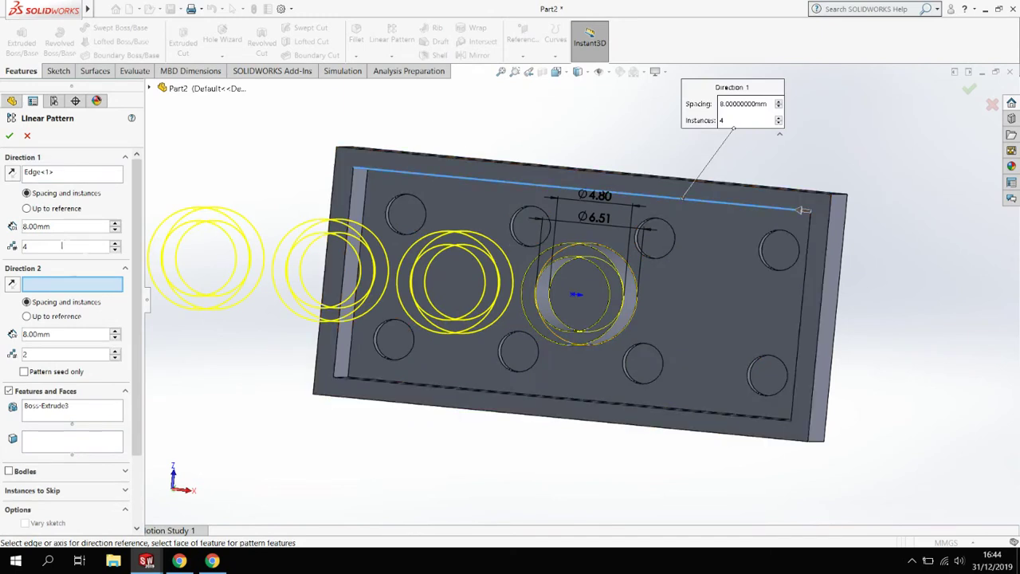
{"action": "left_click", "coordinate": [114, 249]}
{"action": "left_click", "coordinate": [115, 250]}
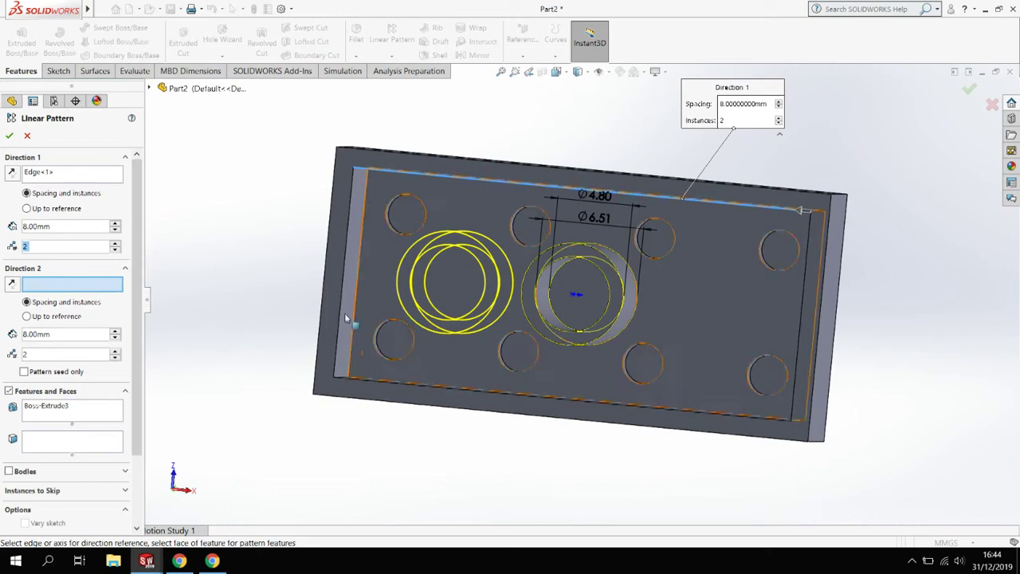
Step: Accept LPattern3, then pattern Boss-Extrude3 again along the top edge reversed, giving three tubes
{"action": "left_click", "coordinate": [10, 135]}
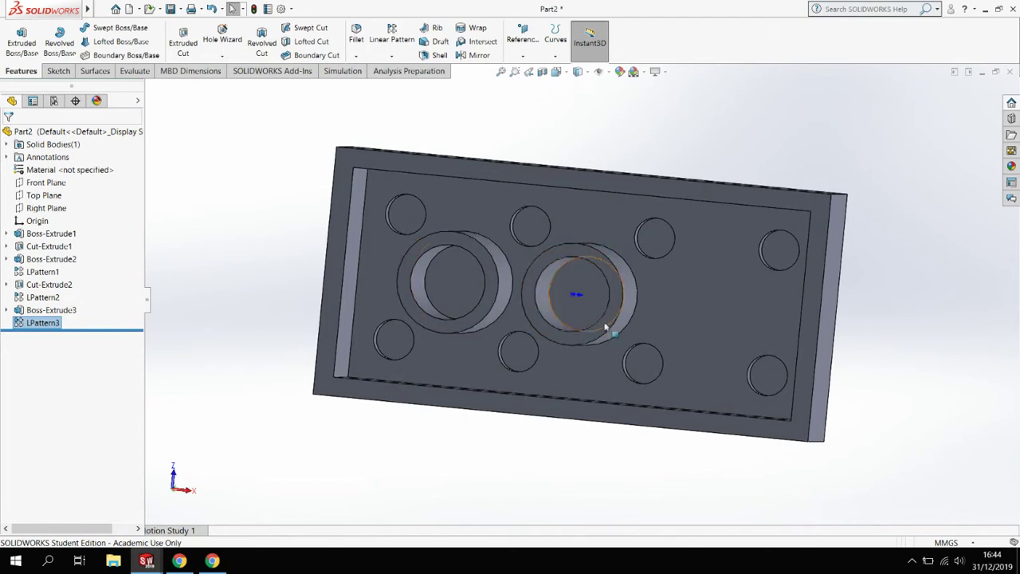
{"action": "left_click", "coordinate": [51, 310]}
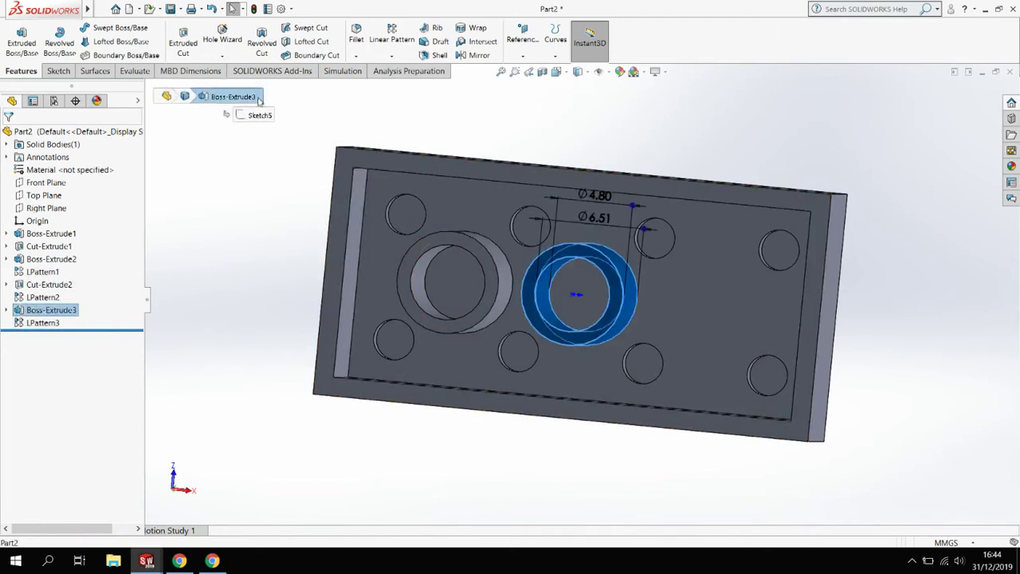
{"action": "left_click", "coordinate": [407, 47]}
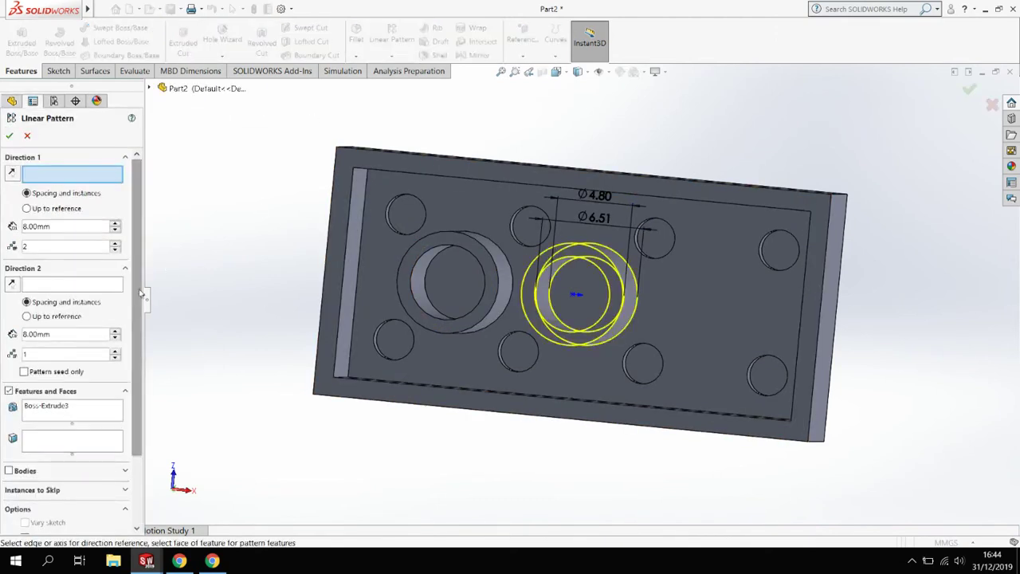
{"action": "left_click", "coordinate": [676, 198]}
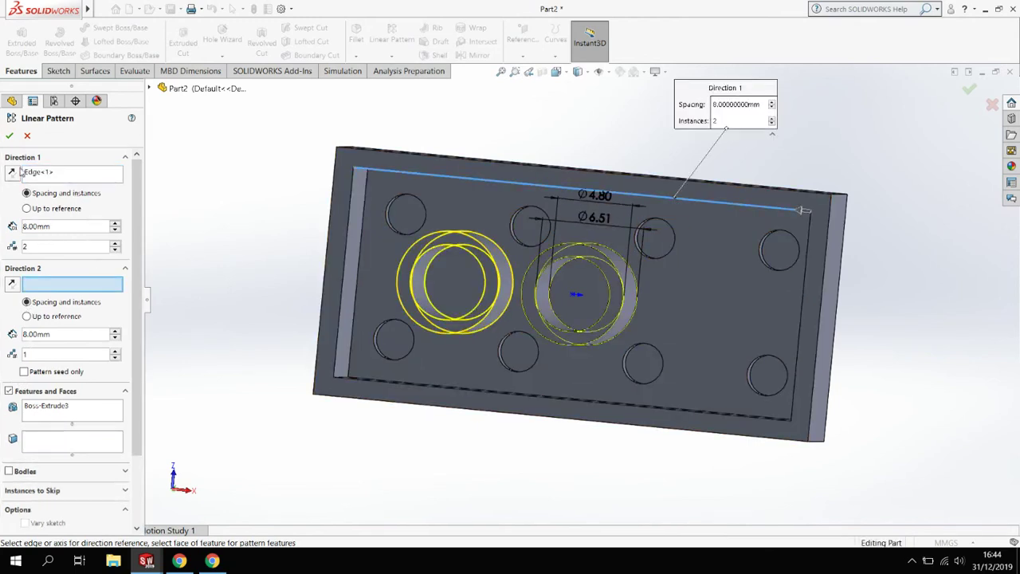
{"action": "left_click", "coordinate": [11, 172]}
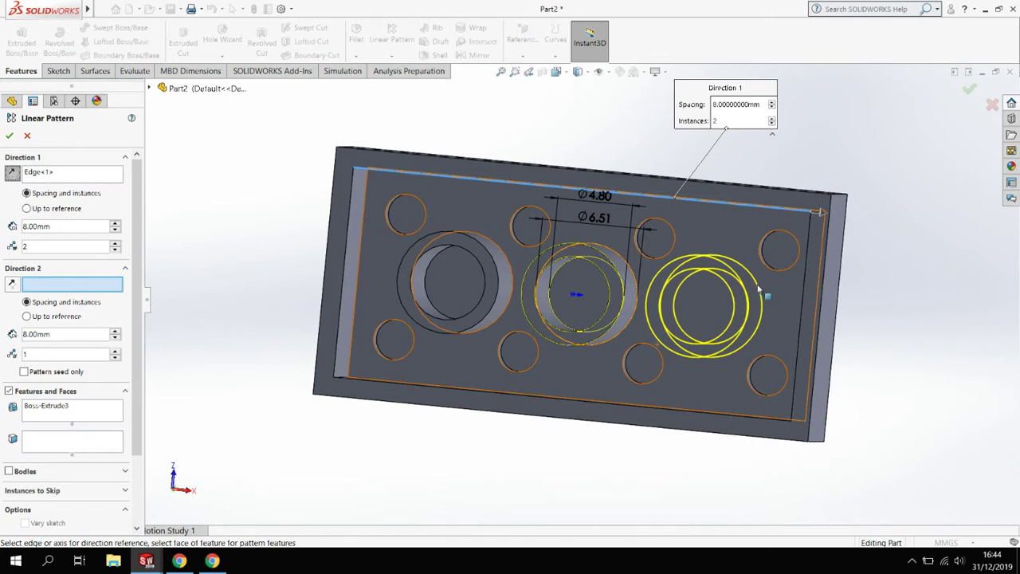
{"action": "key", "text": "Return"}
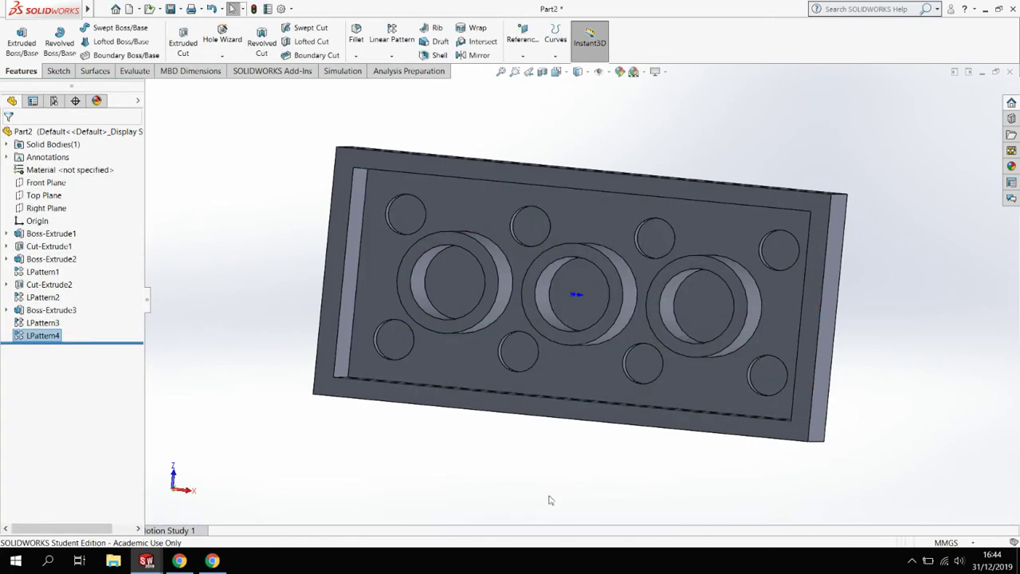
{"action": "mouse_move", "coordinate": [548, 482]}
{"action": "middle_mouse_down"}
{"action": "mouse_move", "coordinate": [531, 448]}
{"action": "mouse_move", "coordinate": [565, 485]}
{"action": "mouse_move", "coordinate": [563, 455]}
{"action": "mouse_move", "coordinate": [553, 496]}
{"action": "middle_mouse_up"}
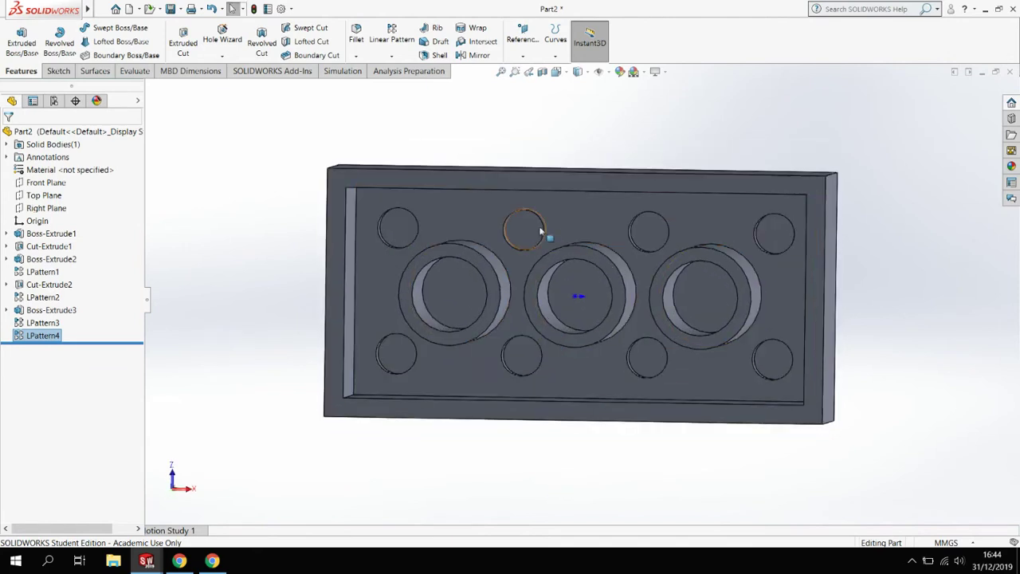
{"action": "middle_click_drag", "start_coordinate": [471, 396], "coordinate": [557, 451]}
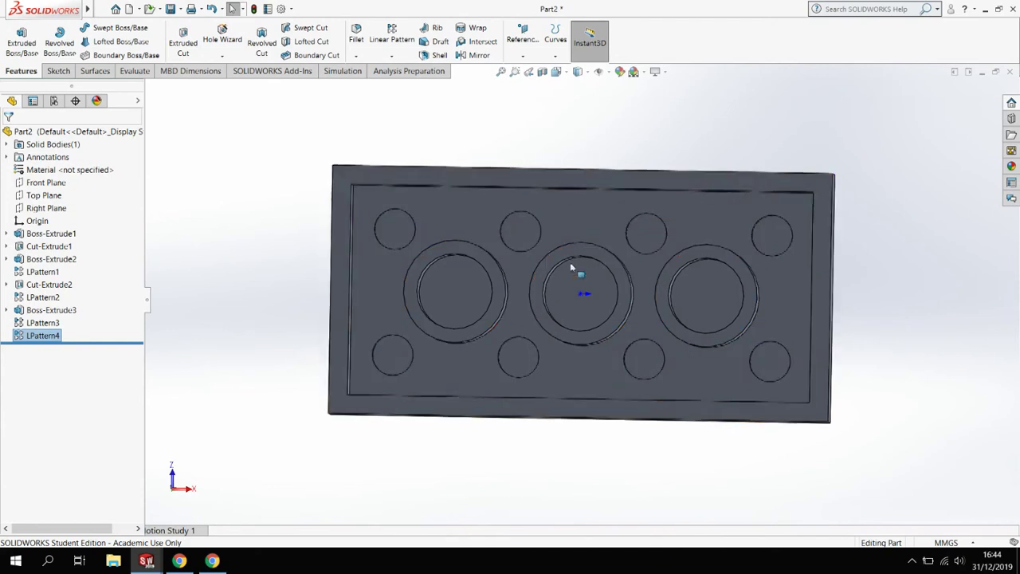
{"action": "middle_click_drag", "start_coordinate": [597, 200], "coordinate": [596, 221]}
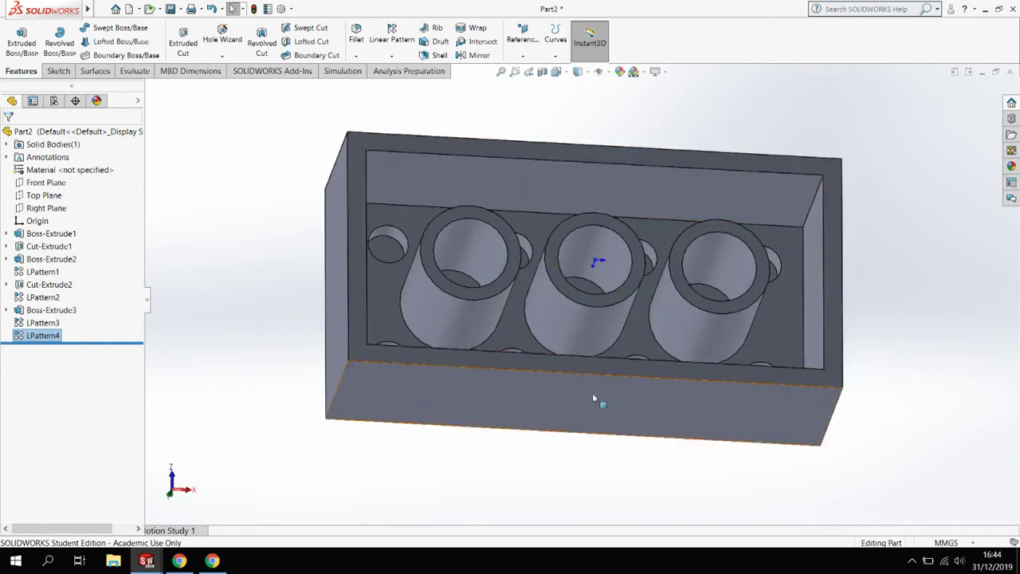
{"action": "mouse_move", "coordinate": [594, 274]}
{"action": "middle_mouse_down"}
{"action": "mouse_move", "coordinate": [584, 312]}
{"action": "mouse_move", "coordinate": [586, 275]}
{"action": "middle_mouse_up"}
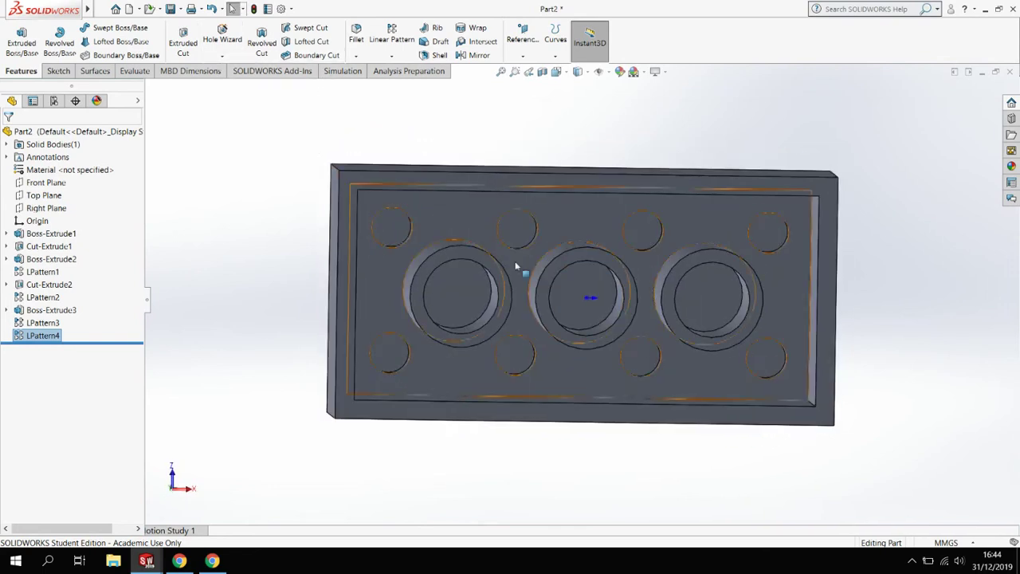
{"action": "middle_click_drag", "start_coordinate": [490, 344], "coordinate": [566, 263]}
{"action": "left_click", "coordinate": [603, 201]}
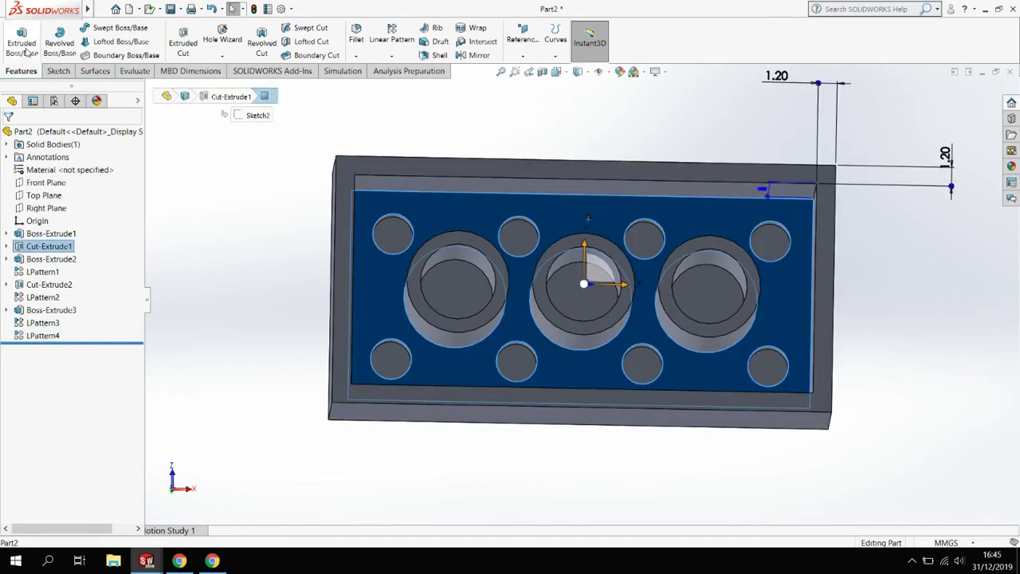
Step: Start a sketch on the inner floor, view Normal To, and draw a vertical centerline between edge midpoints
{"action": "left_click", "coordinate": [59, 71]}
{"action": "left_click", "coordinate": [15, 36]}
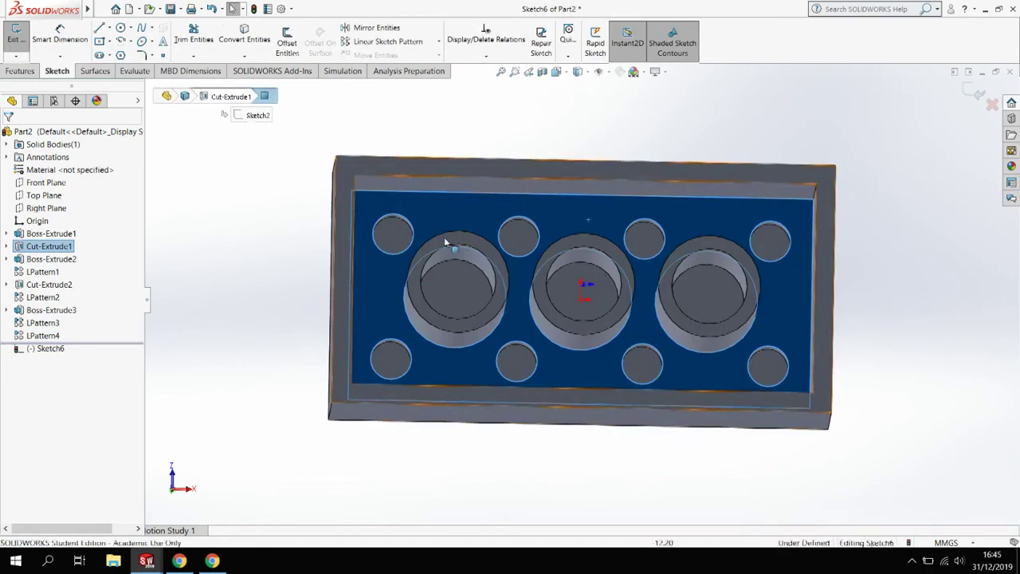
{"action": "right_click", "coordinate": [611, 212]}
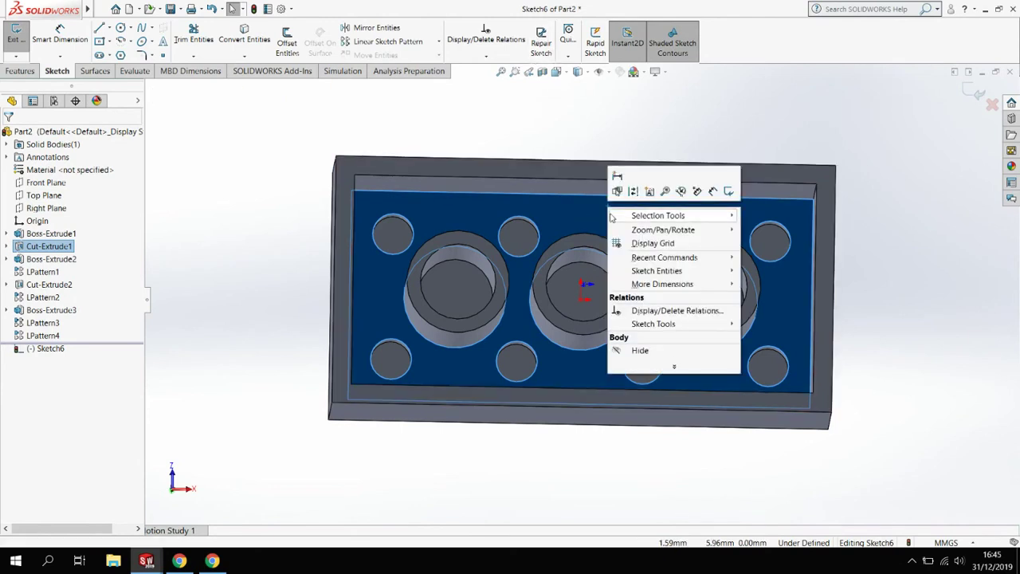
{"action": "left_click", "coordinate": [568, 72]}
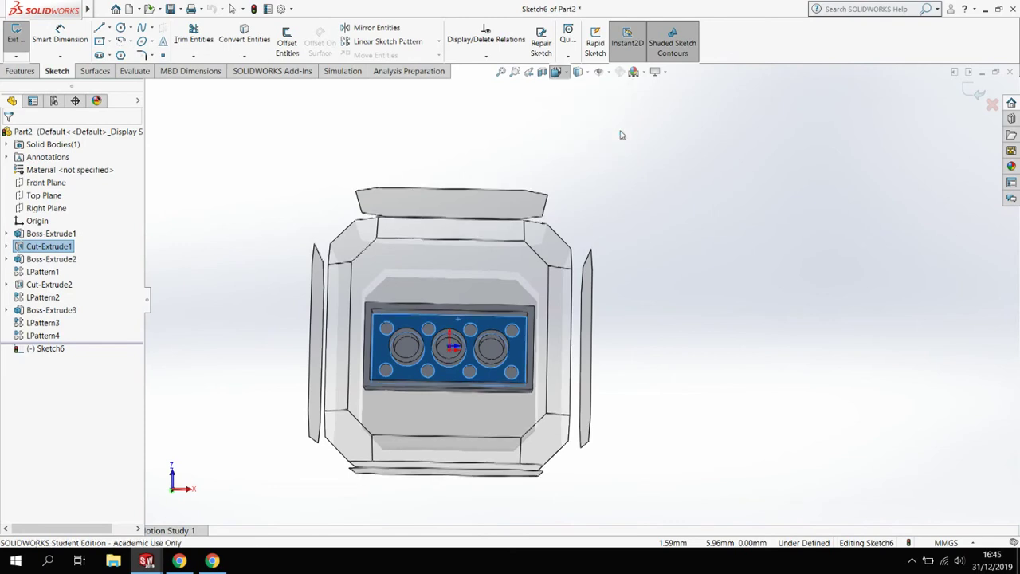
{"action": "left_click", "coordinate": [623, 134]}
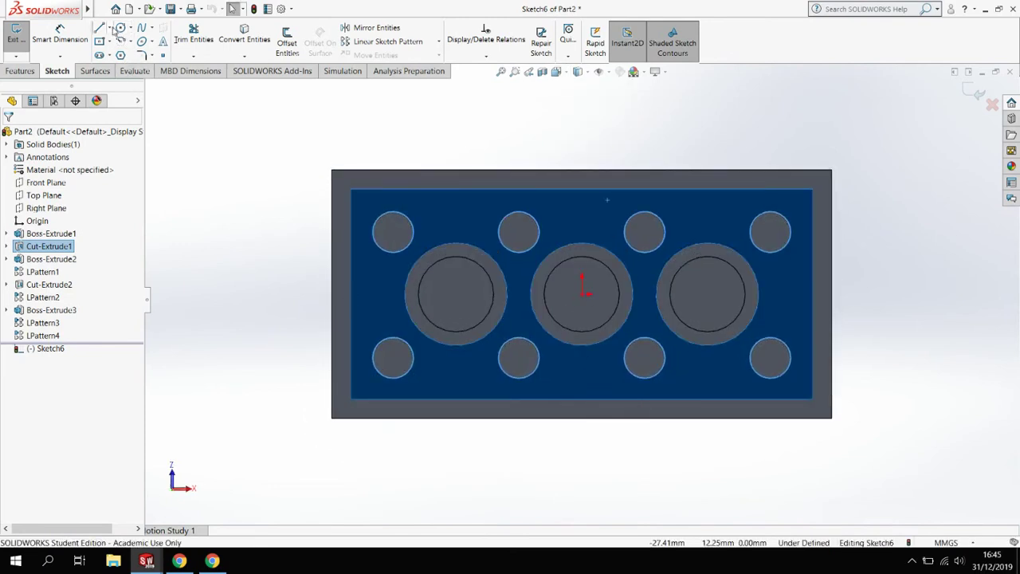
{"action": "left_click", "coordinate": [111, 29]}
{"action": "left_click", "coordinate": [128, 56]}
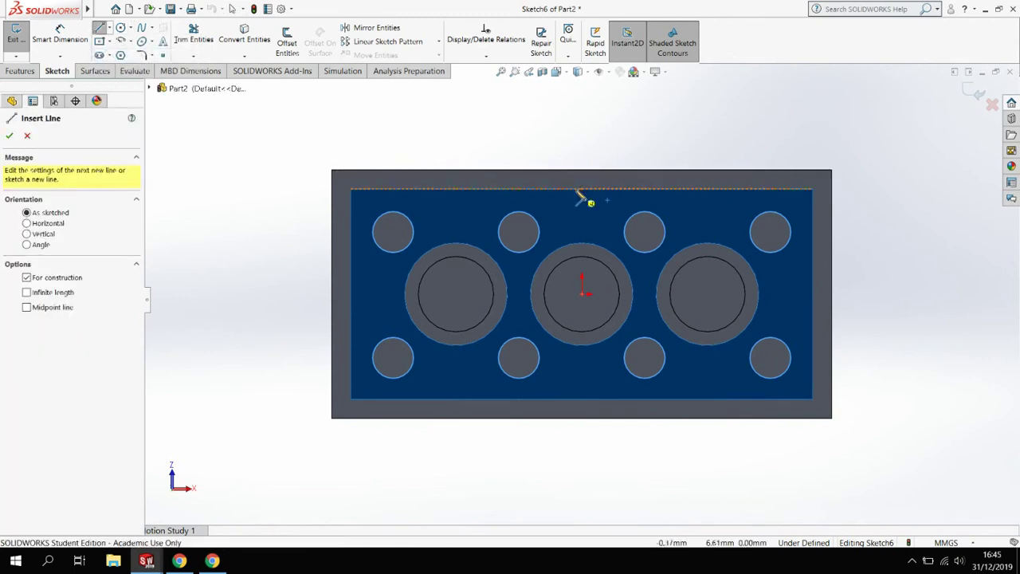
{"action": "left_click", "coordinate": [582, 190]}
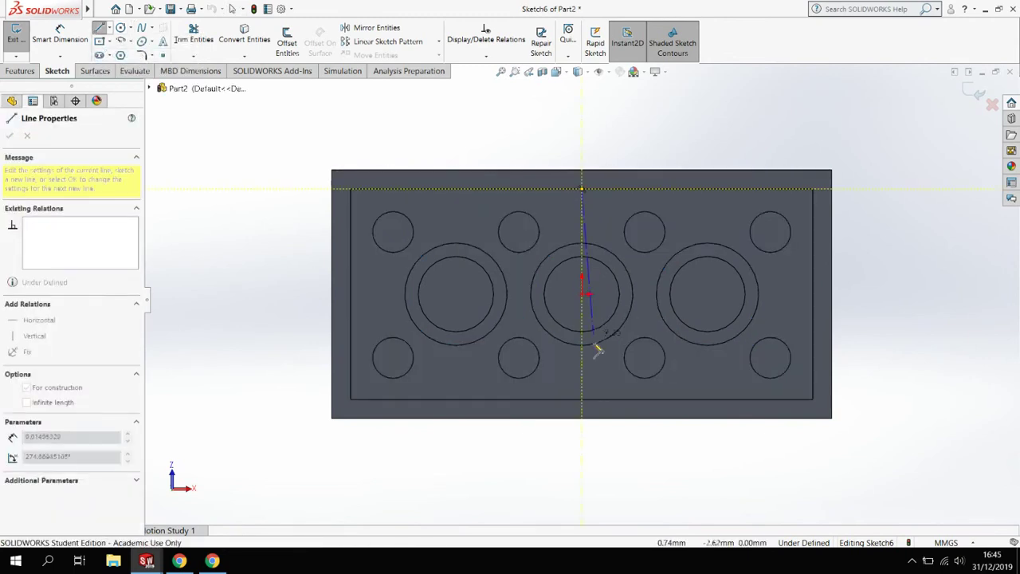
{"action": "left_click", "coordinate": [584, 400]}
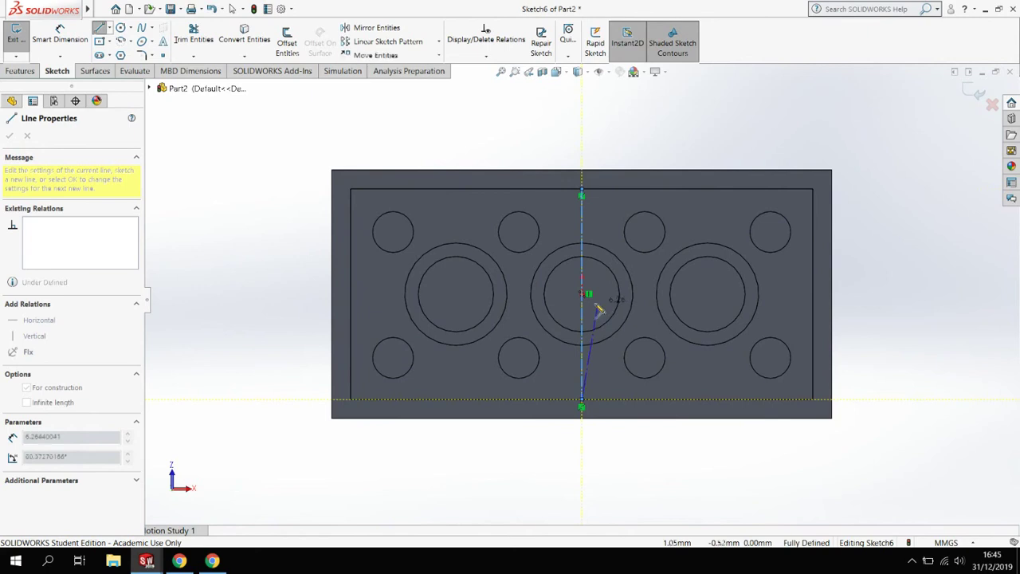
{"action": "key", "text": "Escape"}
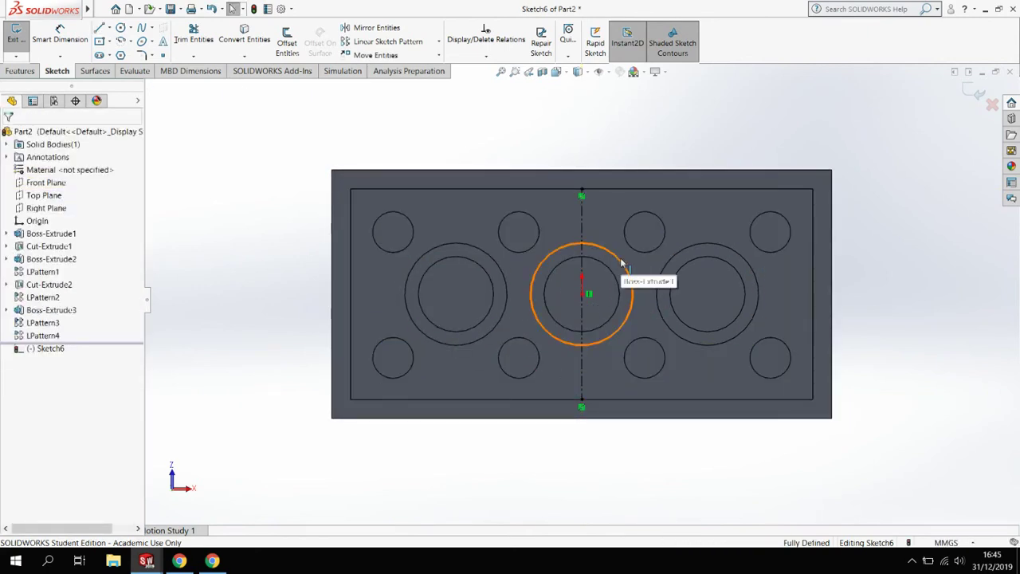
Step: Convert the middle tube's outer circle into the sketch with Convert Entities
{"action": "left_click", "coordinate": [556, 328]}
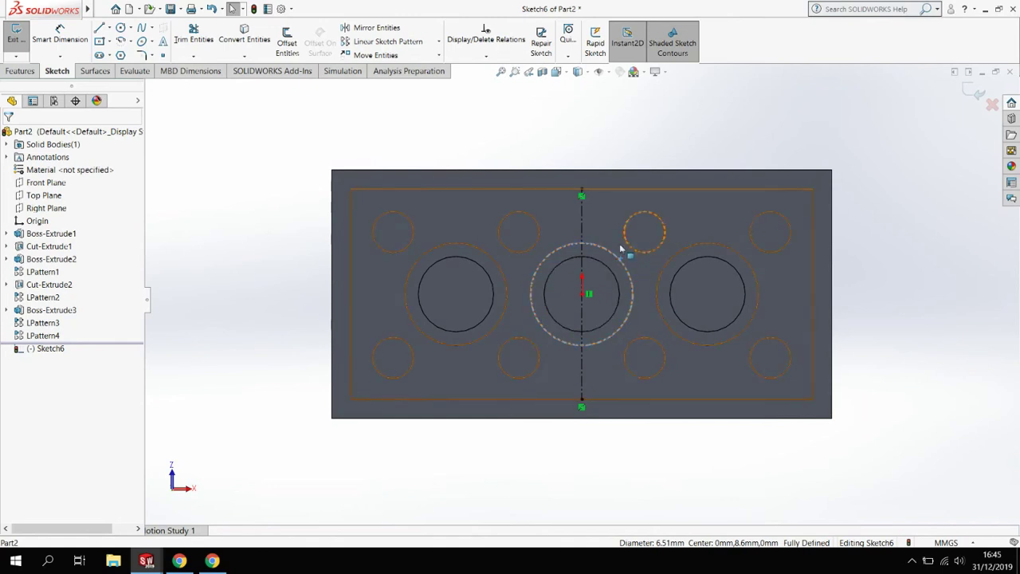
{"action": "left_click", "coordinate": [247, 40]}
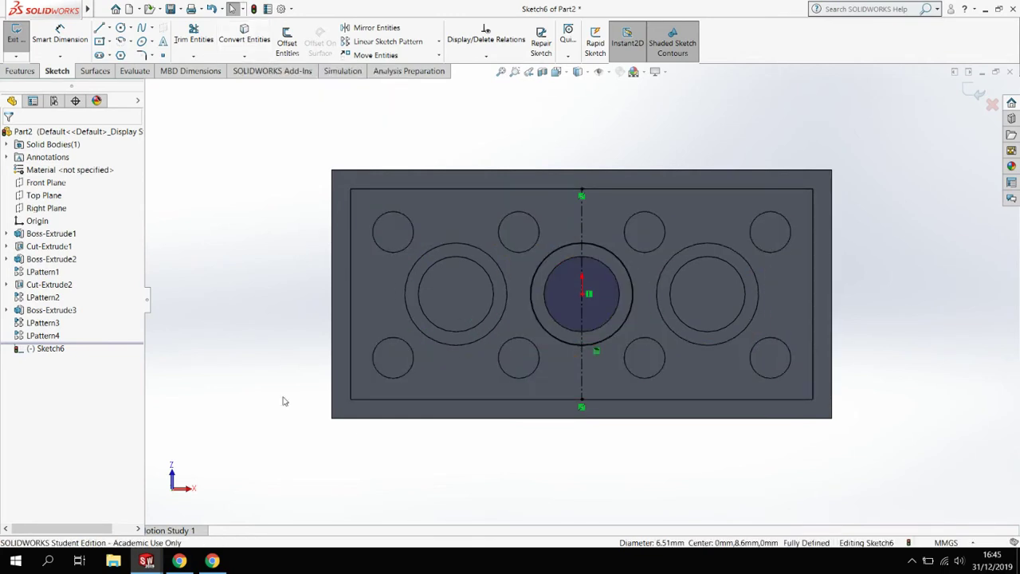
{"action": "left_click", "coordinate": [581, 229]}
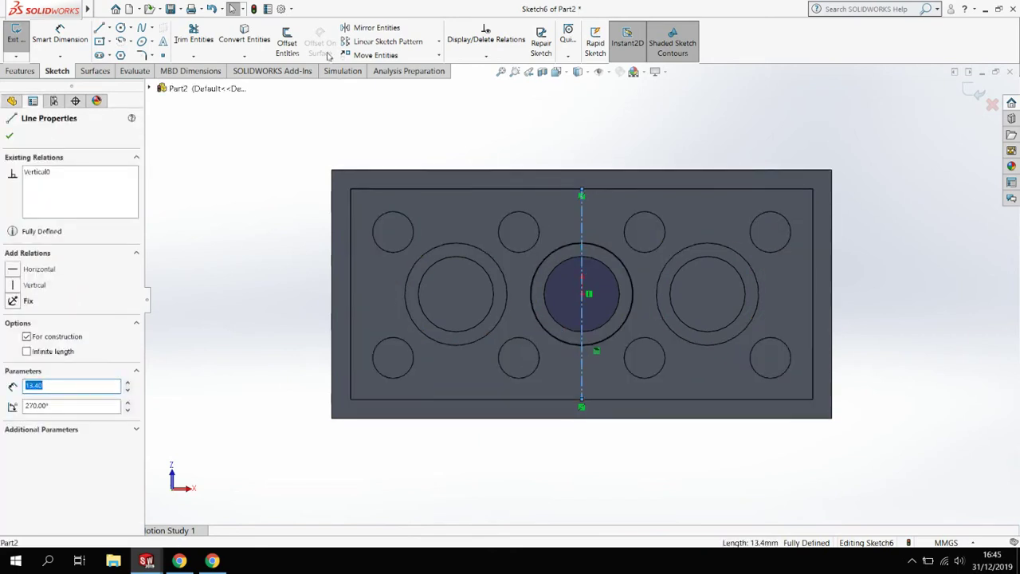
Step: Offset the centerline 0.40 mm bi-directionally to outline the central strut
{"action": "left_click", "coordinate": [288, 39]}
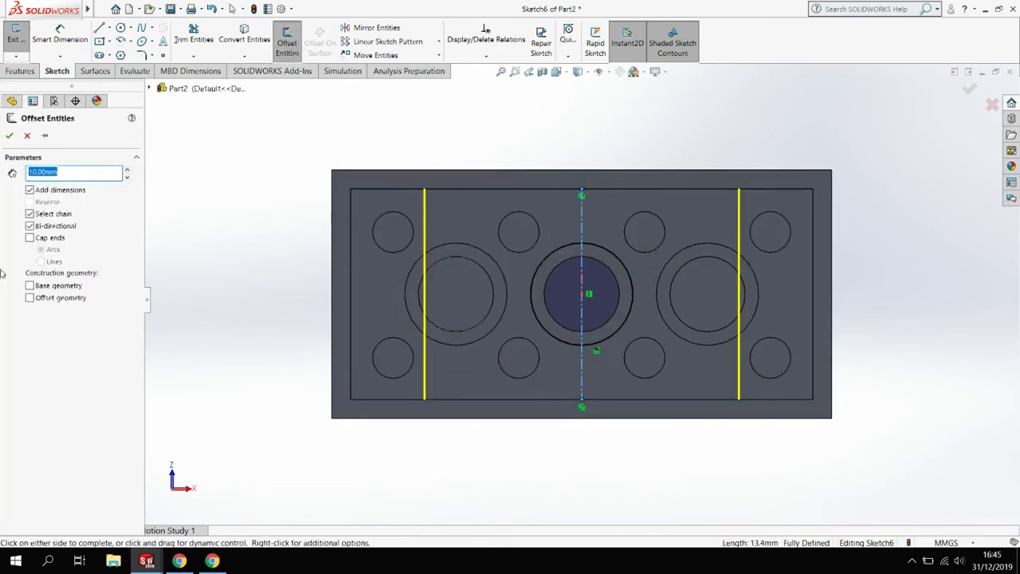
{"action": "left_click", "coordinate": [32, 227]}
{"action": "left_click", "coordinate": [32, 227]}
{"action": "key", "text": "Return"}
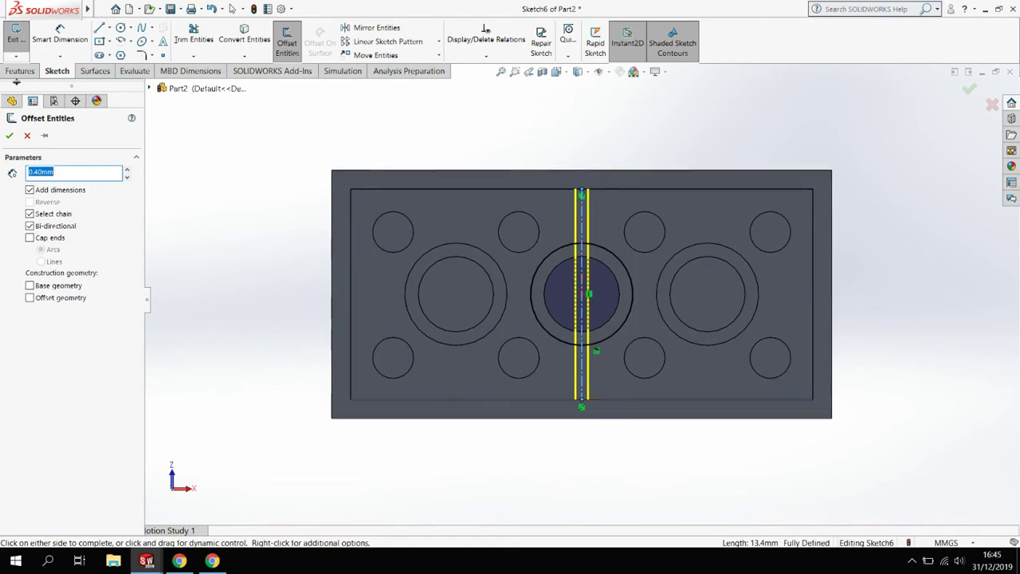
{"action": "left_click", "coordinate": [12, 137]}
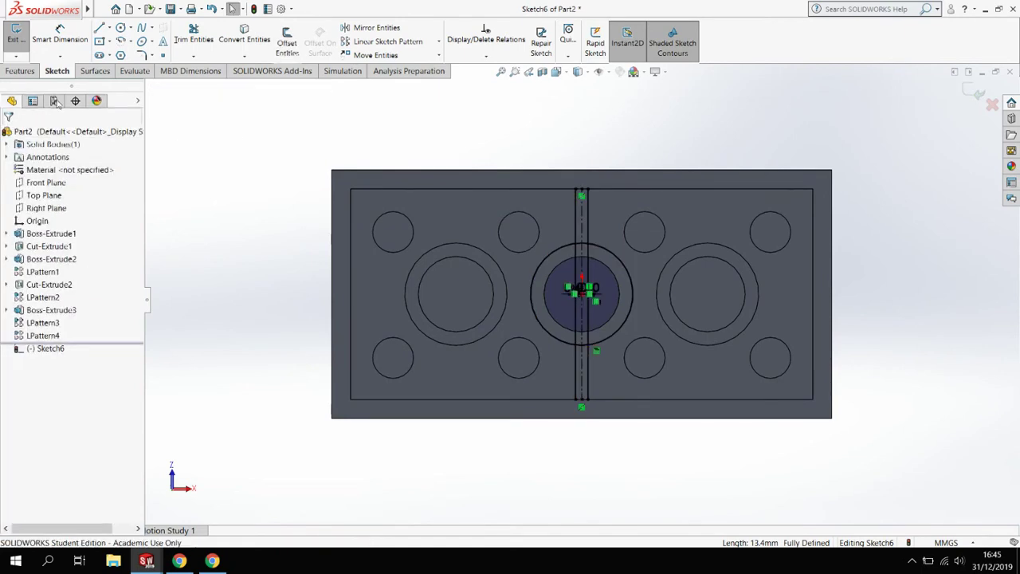
Step: Draw lines across the strut outline's ends, then delete a stray short bottom line
{"action": "left_click", "coordinate": [99, 29]}
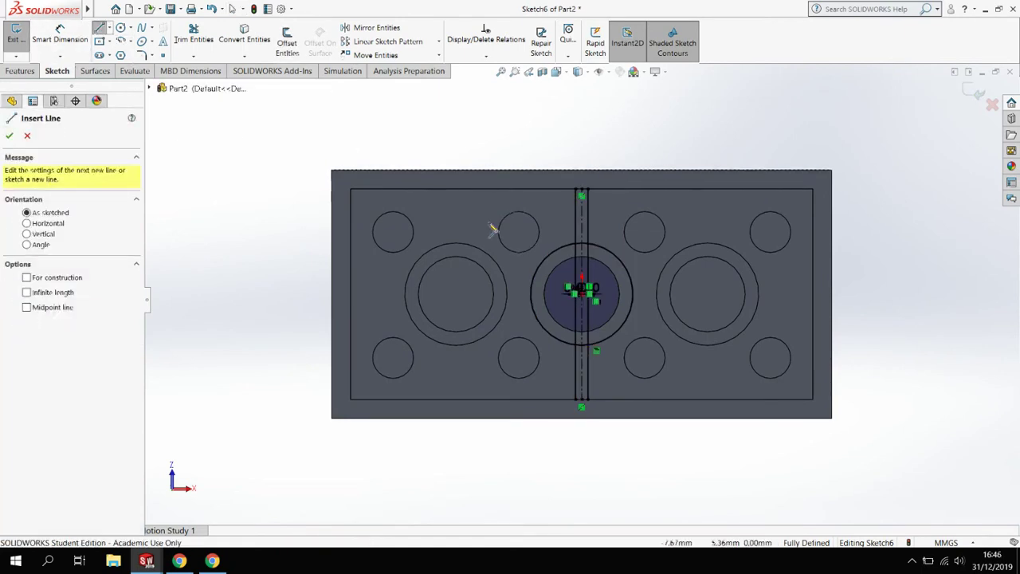
{"action": "scroll", "coordinate": [585, 191], "scroll_direction": "down", "scroll_amount": 5}
{"action": "left_click", "coordinate": [582, 159]}
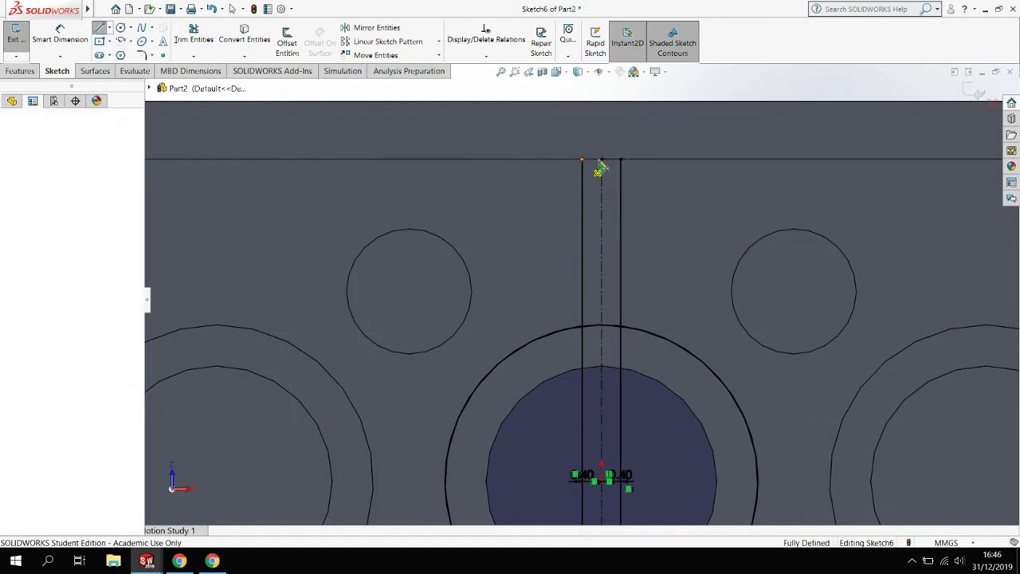
{"action": "left_click", "coordinate": [621, 160]}
{"action": "scroll", "coordinate": [578, 284], "scroll_direction": "up", "scroll_amount": 5}
{"action": "scroll", "coordinate": [557, 391], "scroll_direction": "down", "scroll_amount": 5}
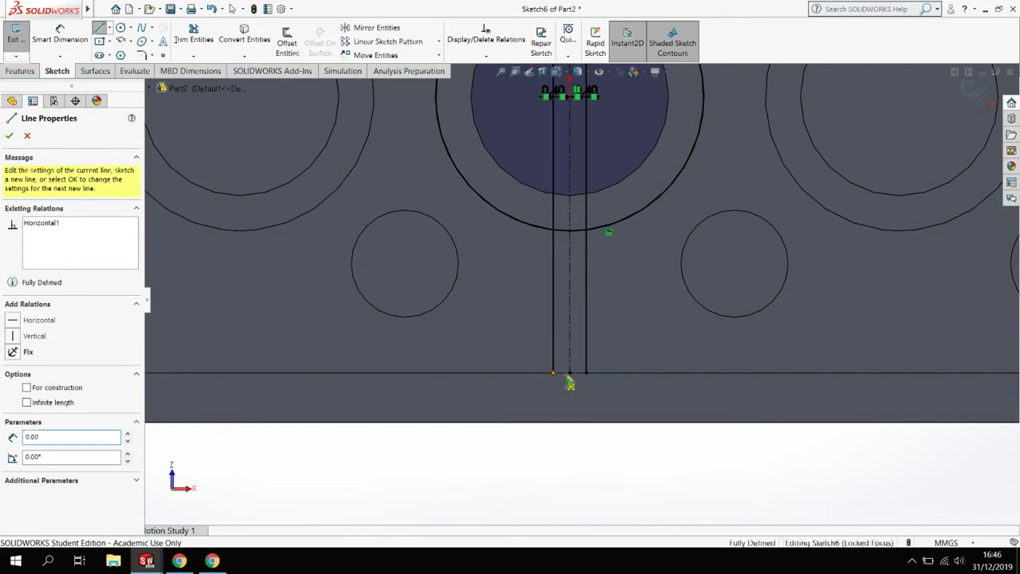
{"action": "left_click", "coordinate": [554, 373]}
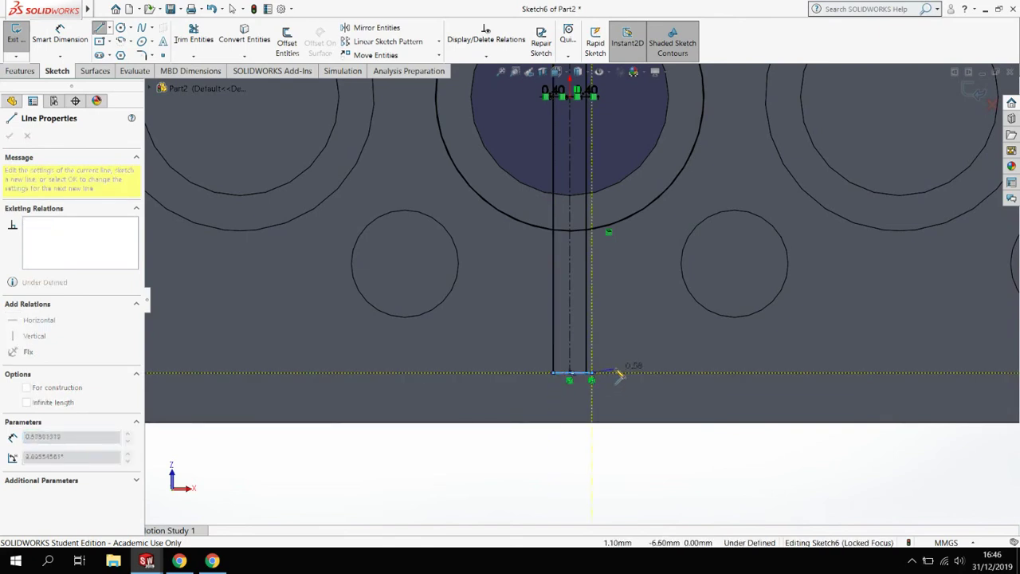
{"action": "left_click", "coordinate": [598, 373]}
{"action": "key", "text": "Escape"}
{"action": "scroll", "coordinate": [611, 387], "scroll_direction": "down", "scroll_amount": 3}
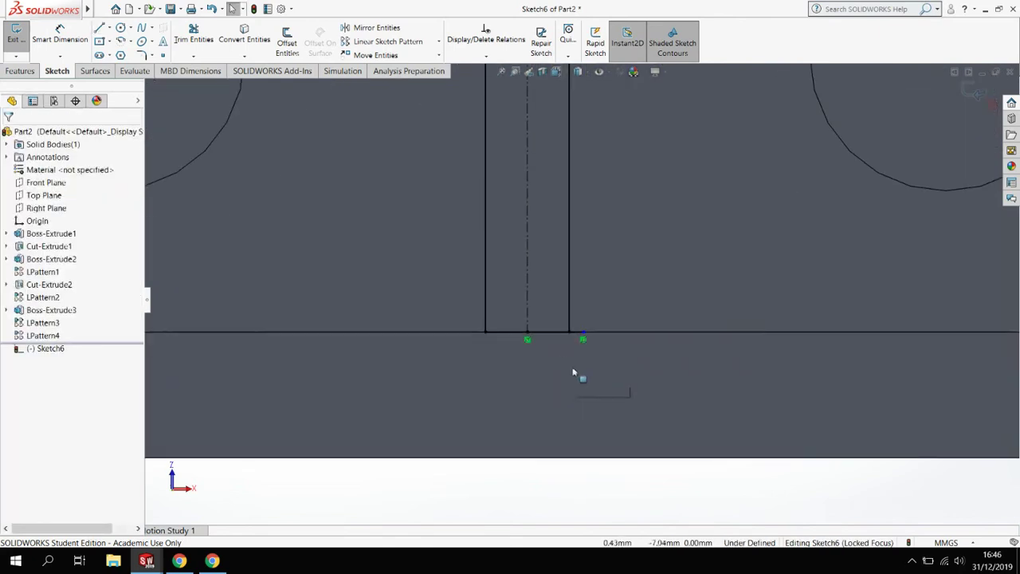
{"action": "left_click", "coordinate": [553, 333]}
{"action": "key", "text": "Delete"}
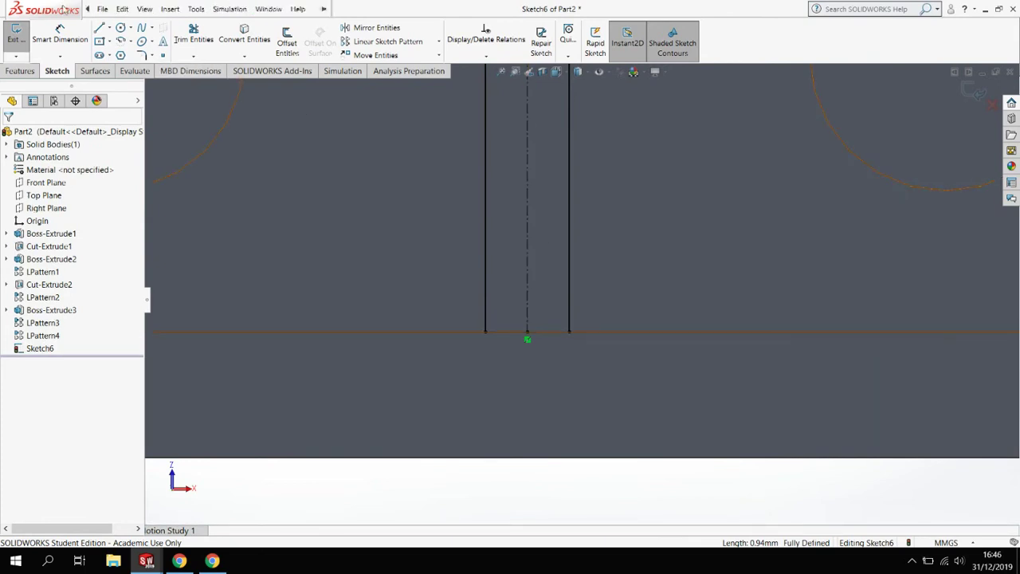
Step: Draw a line across the slot's bottom from its left corner to its right corner
{"action": "left_click", "coordinate": [99, 27]}
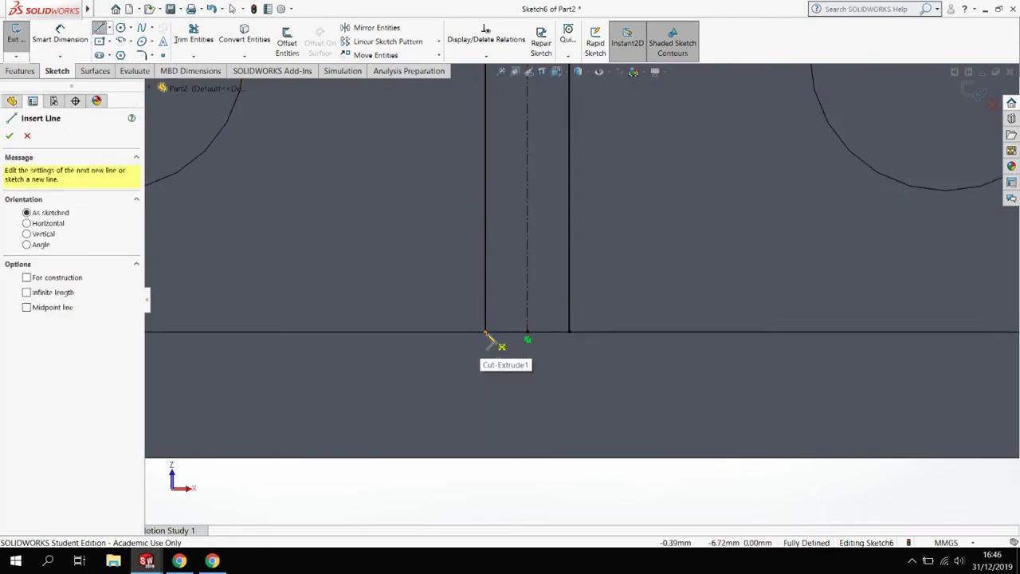
{"action": "left_click", "coordinate": [486, 332]}
{"action": "left_click", "coordinate": [569, 332]}
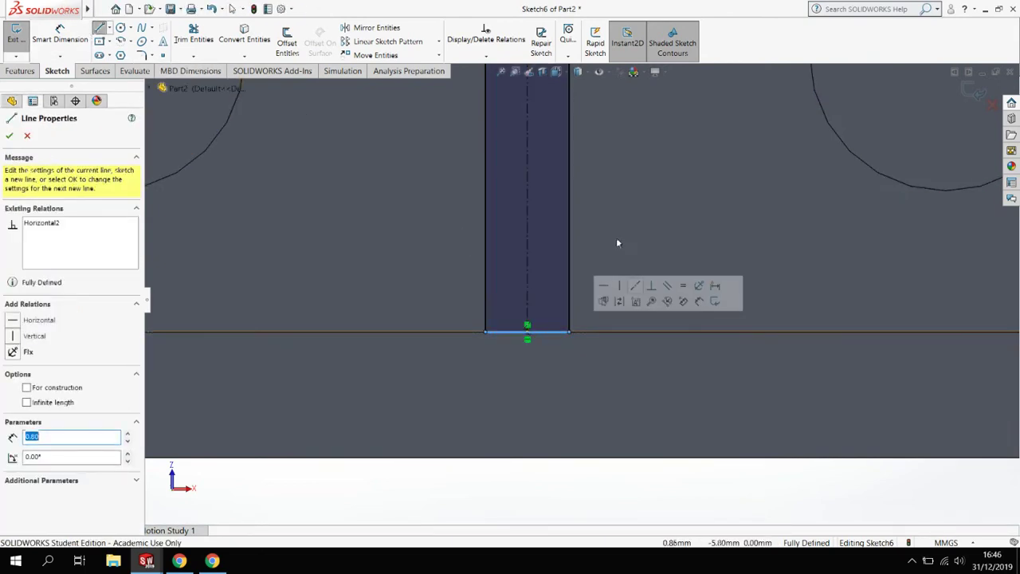
{"action": "scroll", "coordinate": [574, 309], "scroll_direction": "down", "scroll_amount": 5}
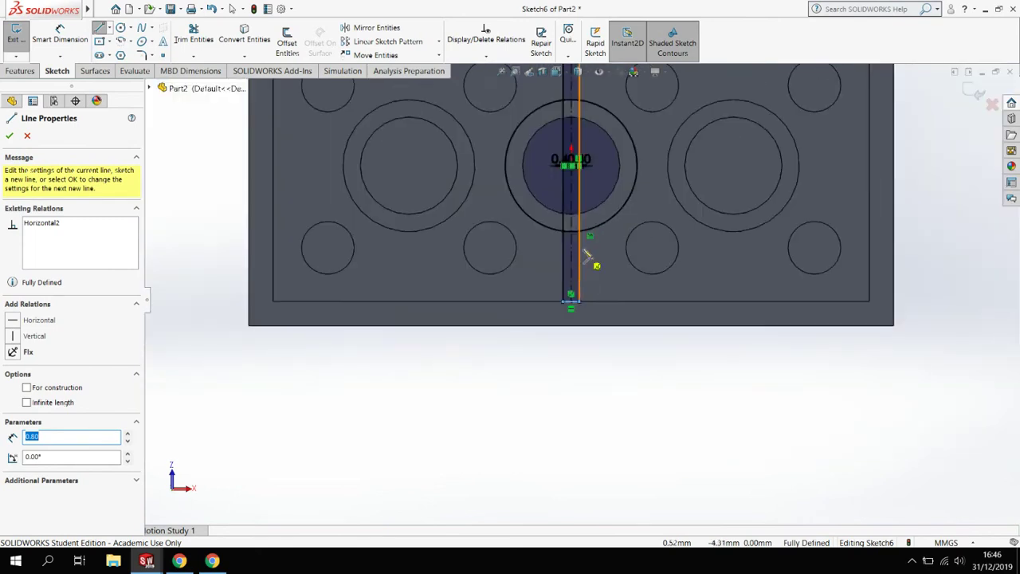
{"action": "key", "text": "f"}
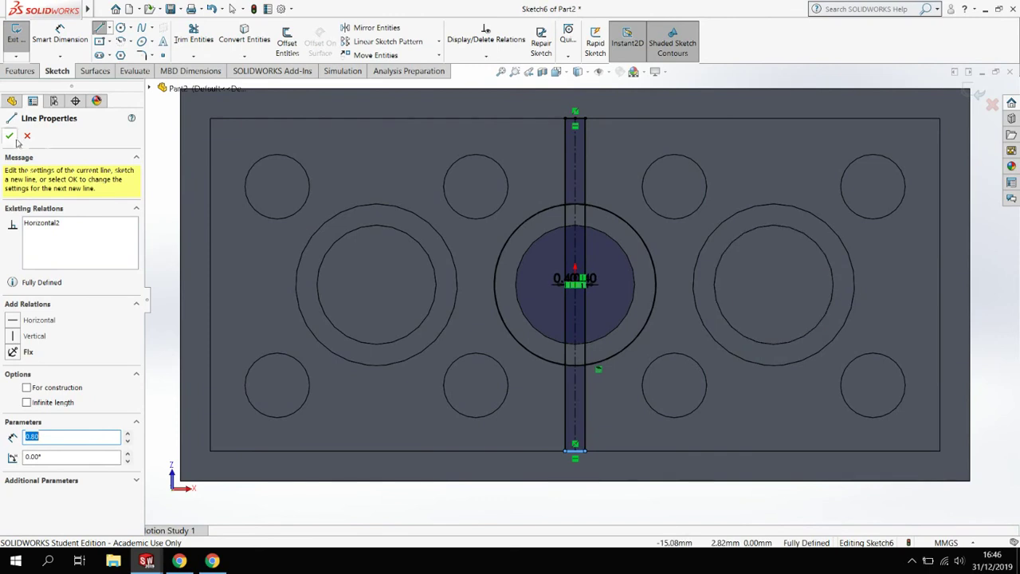
Step: Extrude the four slot regions of Sketch6 blind 6.30 mm to form the central strut
{"action": "left_click", "coordinate": [23, 71]}
{"action": "left_click", "coordinate": [12, 47]}
{"action": "key", "text": "ctrl+8"}
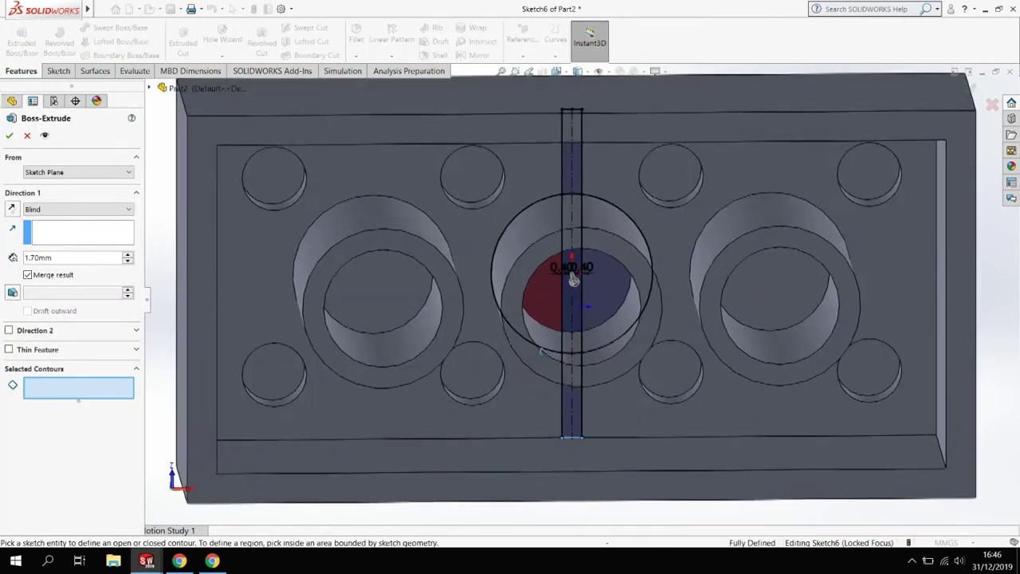
{"action": "left_click", "coordinate": [573, 184]}
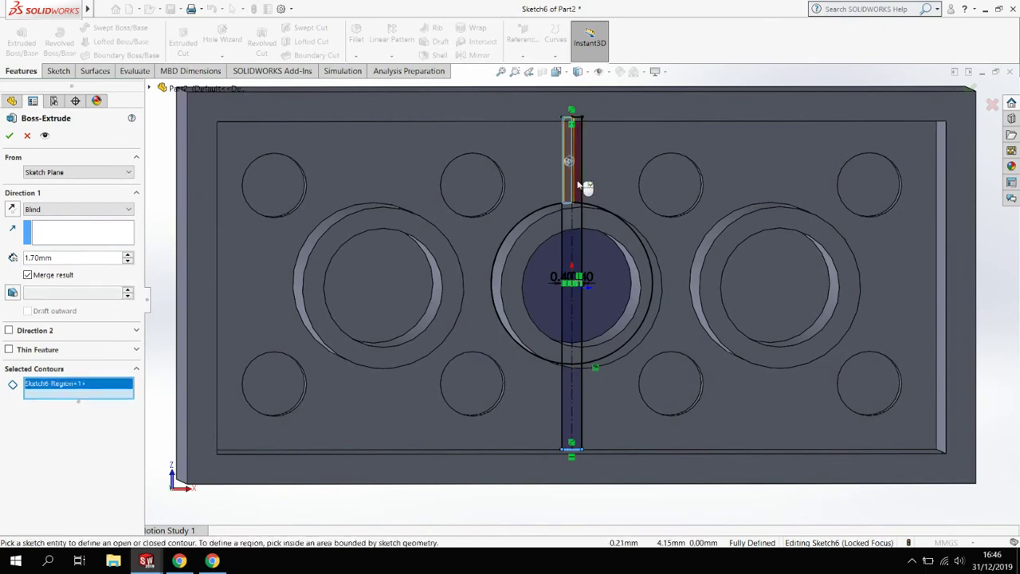
{"action": "left_click", "coordinate": [579, 185]}
{"action": "left_click", "coordinate": [571, 420]}
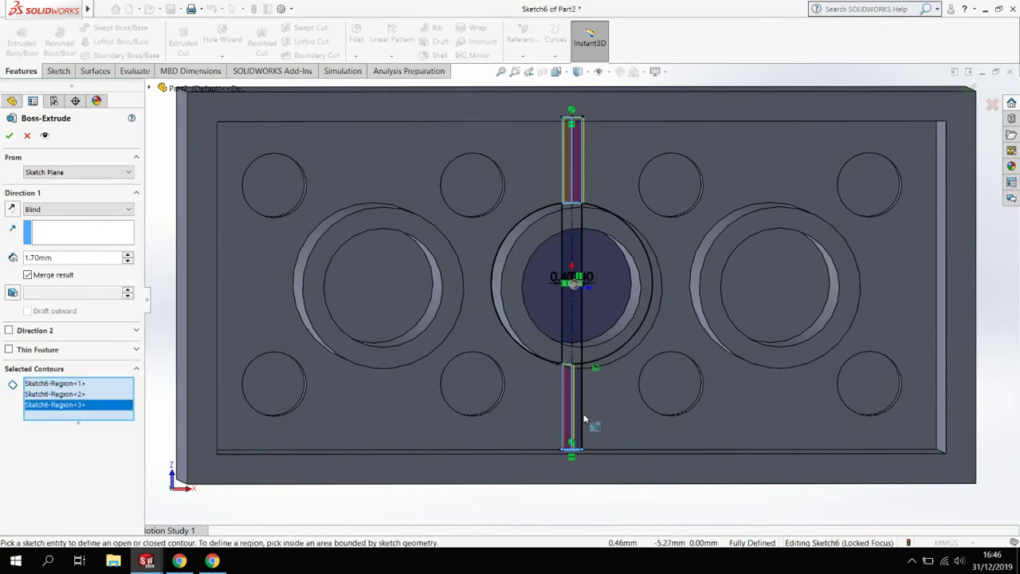
{"action": "left_click", "coordinate": [578, 417]}
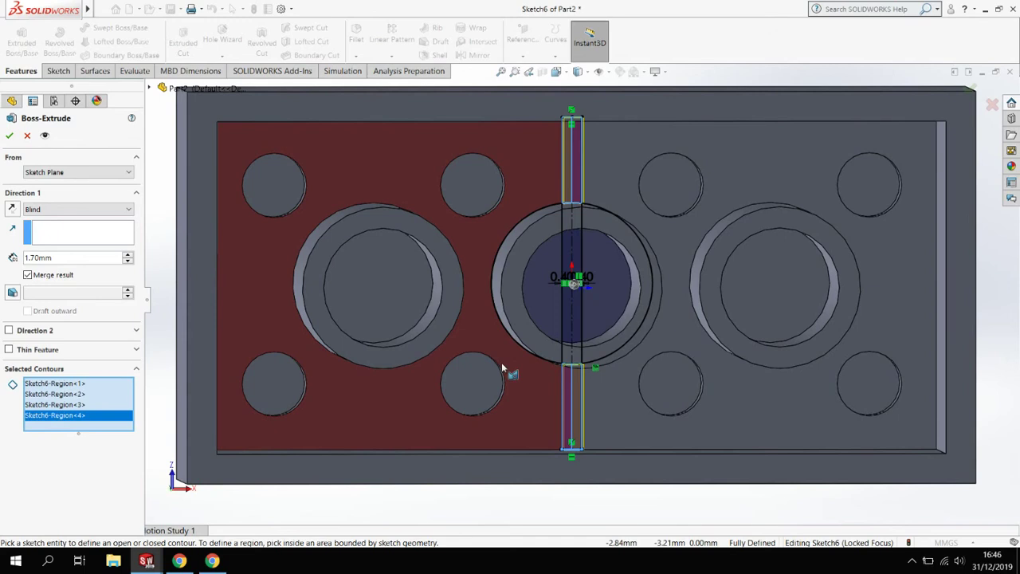
{"action": "middle_click_drag", "start_coordinate": [484, 391], "coordinate": [484, 322]}
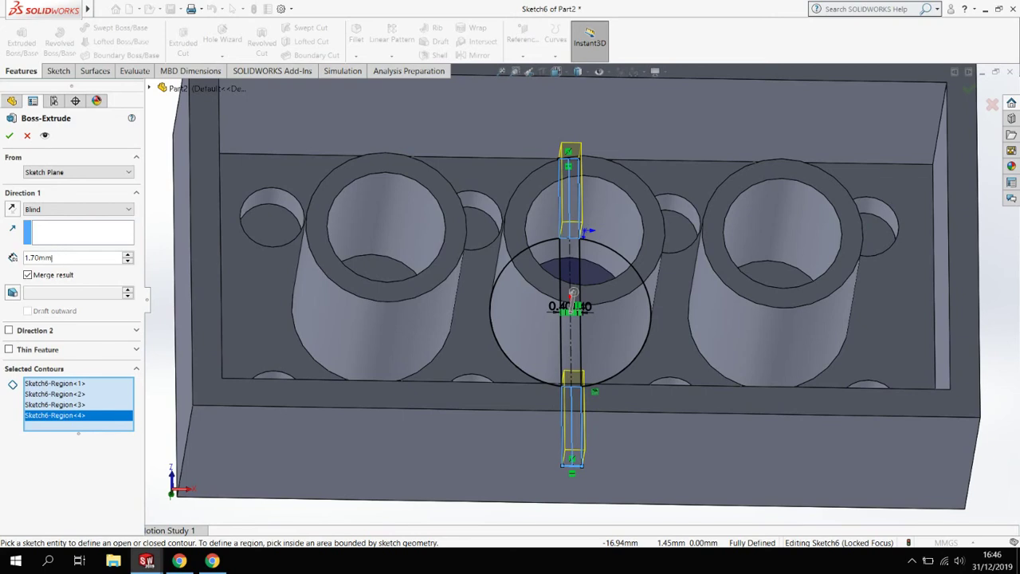
{"action": "type", "text": "6.3"}
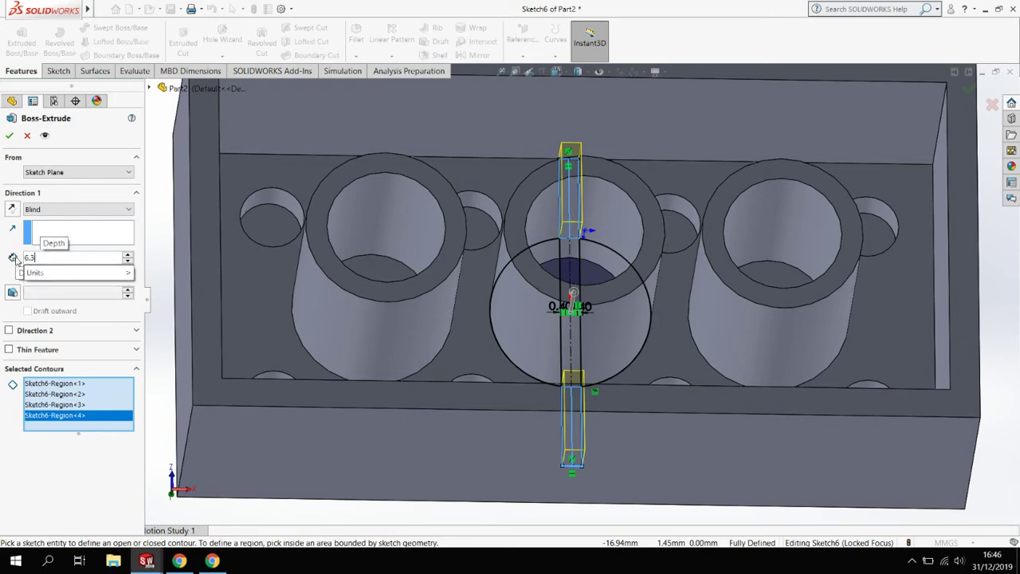
{"action": "key", "text": "Return"}
{"action": "middle_click_drag", "start_coordinate": [720, 237], "coordinate": [614, 134]}
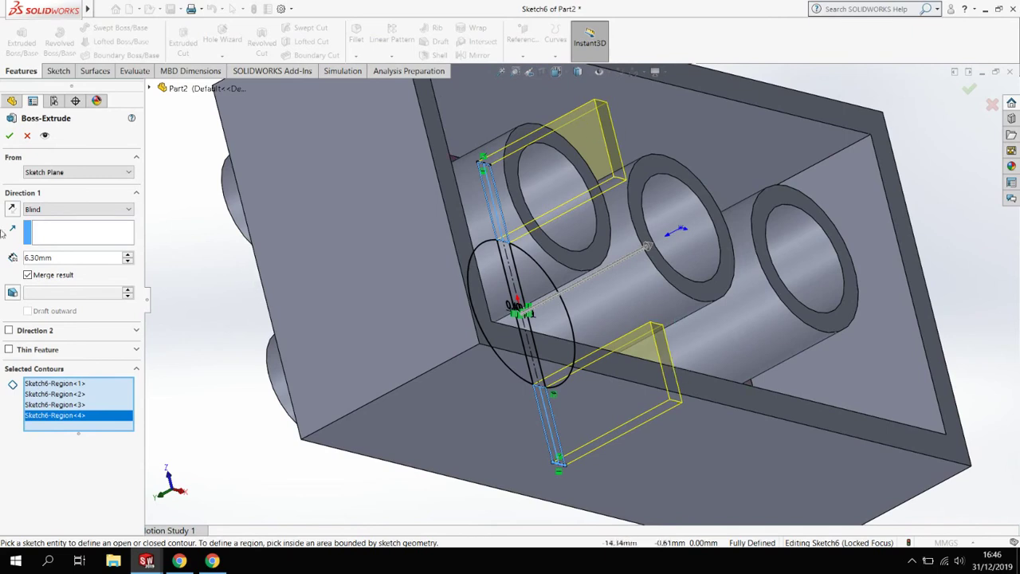
{"action": "key", "text": "Return"}
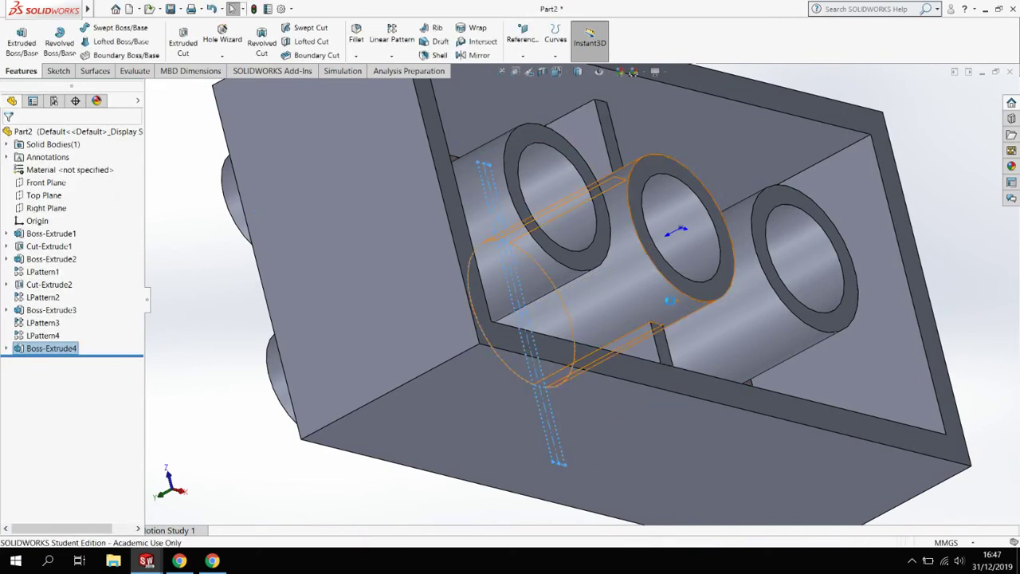
Step: Fit the whole brick in view and select its rim face
{"action": "middle_click_drag", "start_coordinate": [739, 313], "coordinate": [769, 344]}
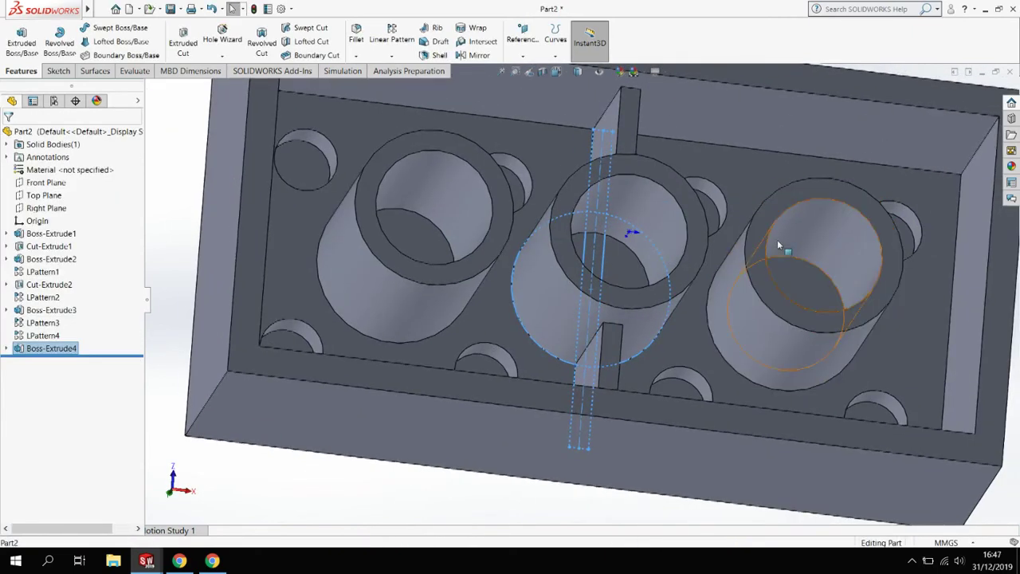
{"action": "key", "text": "f"}
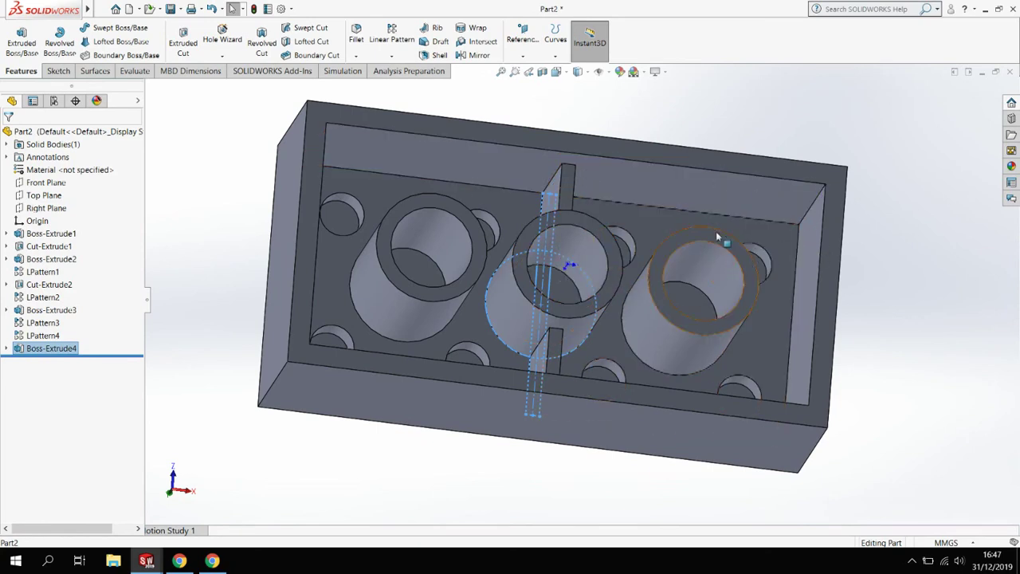
{"action": "mouse_move", "coordinate": [719, 234]}
{"action": "middle_mouse_down"}
{"action": "mouse_move", "coordinate": [711, 263]}
{"action": "mouse_move", "coordinate": [720, 231]}
{"action": "middle_mouse_up"}
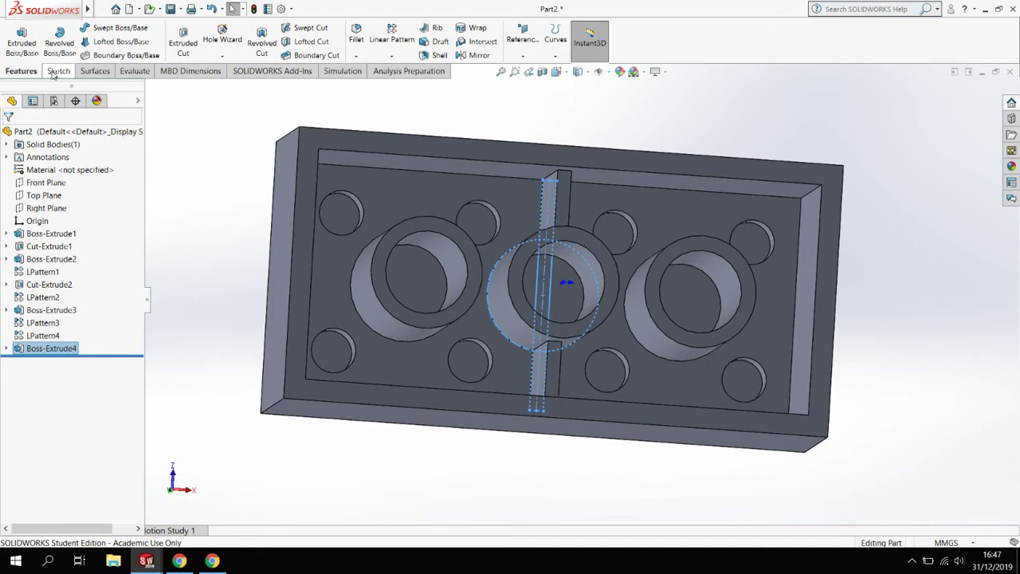
{"action": "left_click", "coordinate": [755, 168]}
Step: Start a sketch on the rim face and draw a small circle near its top-right corner
{"action": "right_click", "coordinate": [660, 177]}
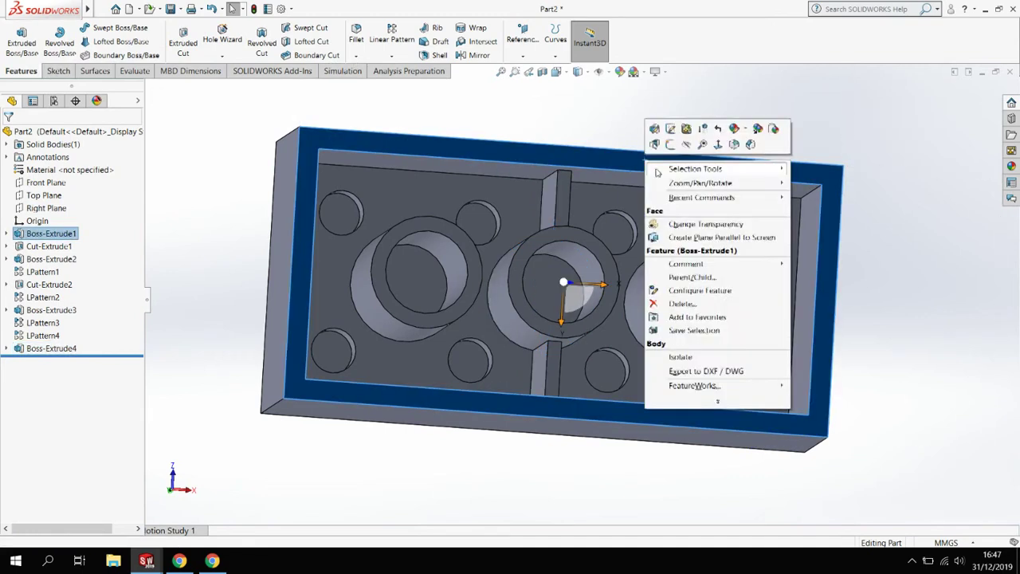
{"action": "left_click", "coordinate": [654, 144]}
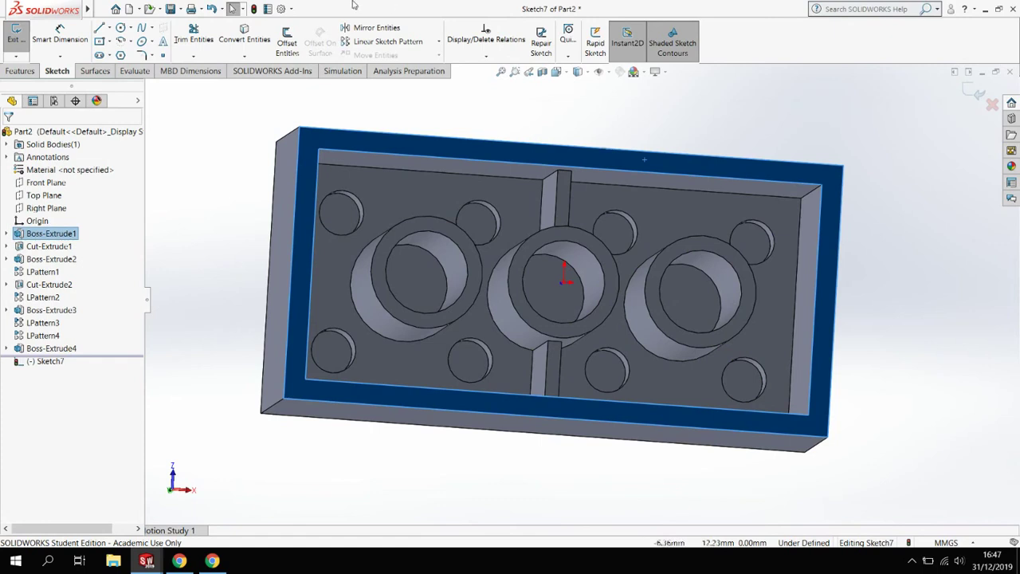
{"action": "left_click", "coordinate": [121, 28]}
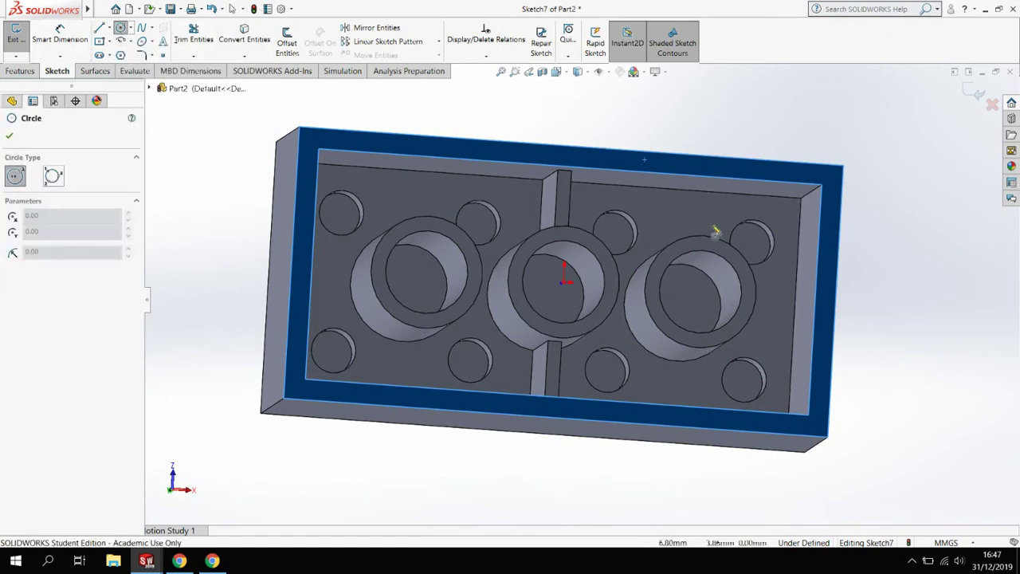
{"action": "left_click", "coordinate": [775, 183]}
{"action": "left_click", "coordinate": [789, 189]}
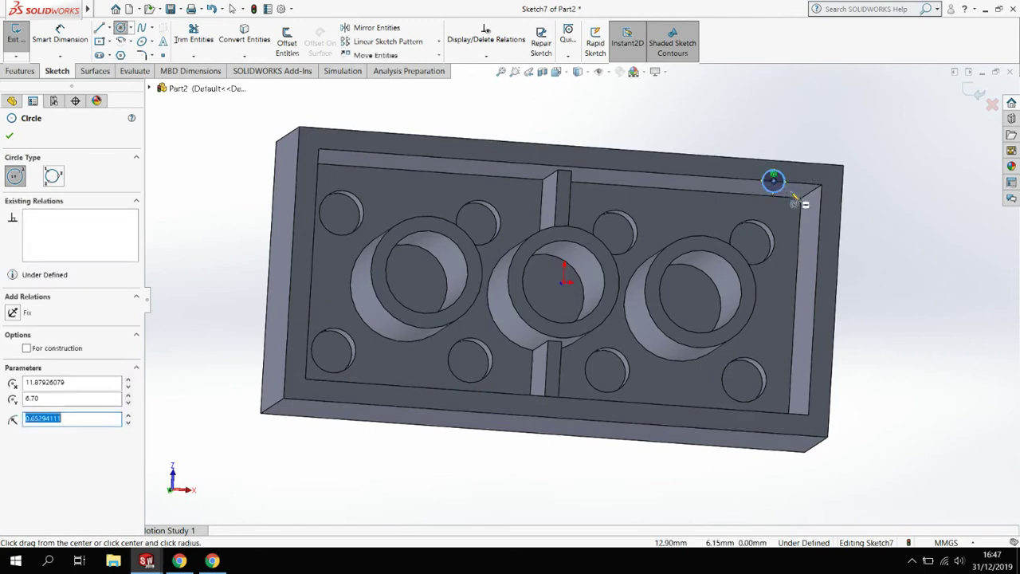
{"action": "scroll", "coordinate": [776, 199], "scroll_direction": "down", "scroll_amount": 5}
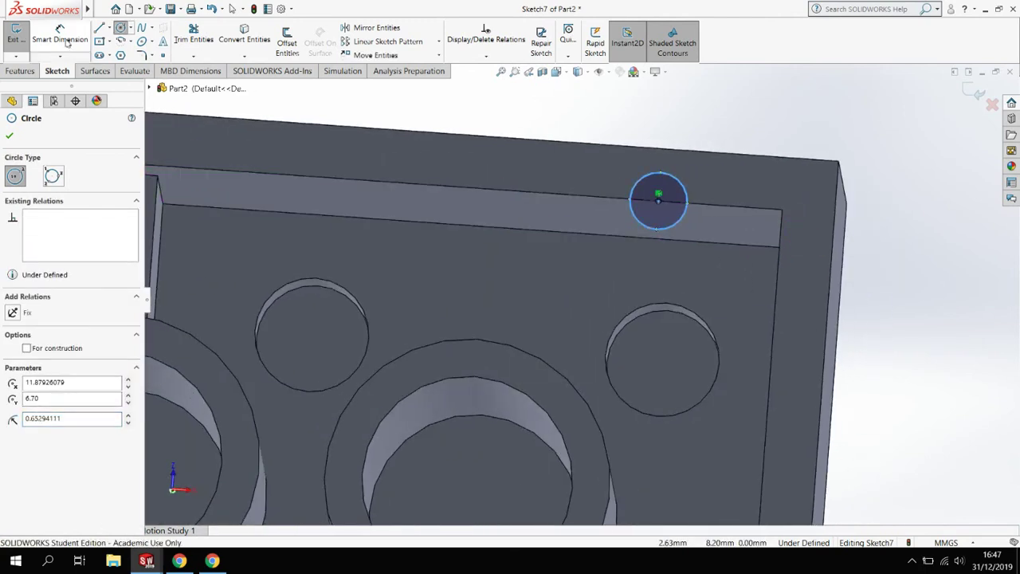
{"action": "key", "text": "Escape"}
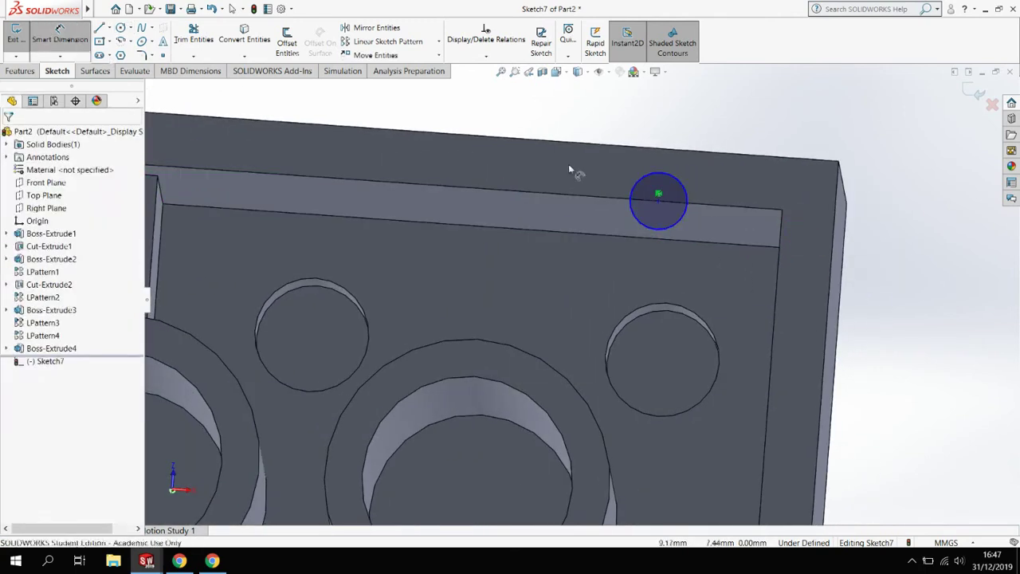
Step: Dimension the small circle to a 0.4 mm diameter
{"action": "left_click", "coordinate": [675, 182]}
{"action": "left_click", "coordinate": [646, 232]}
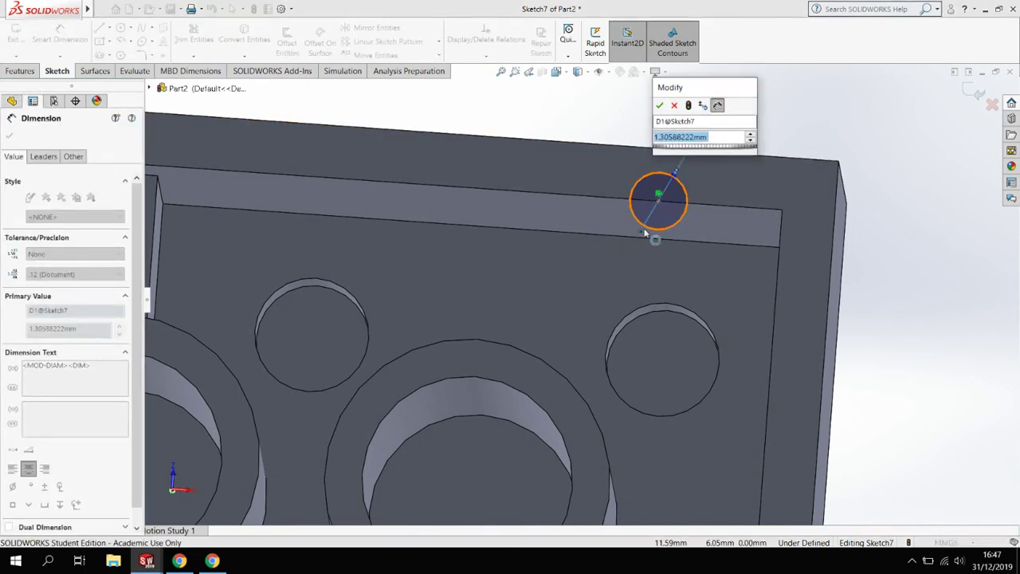
{"action": "type", "text": "0.4"}
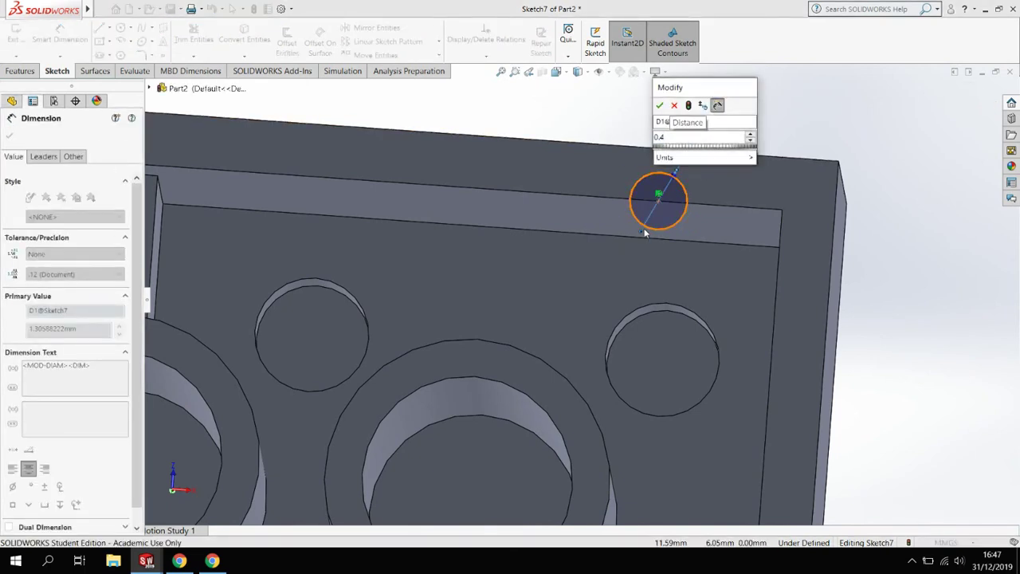
{"action": "key", "text": "Return"}
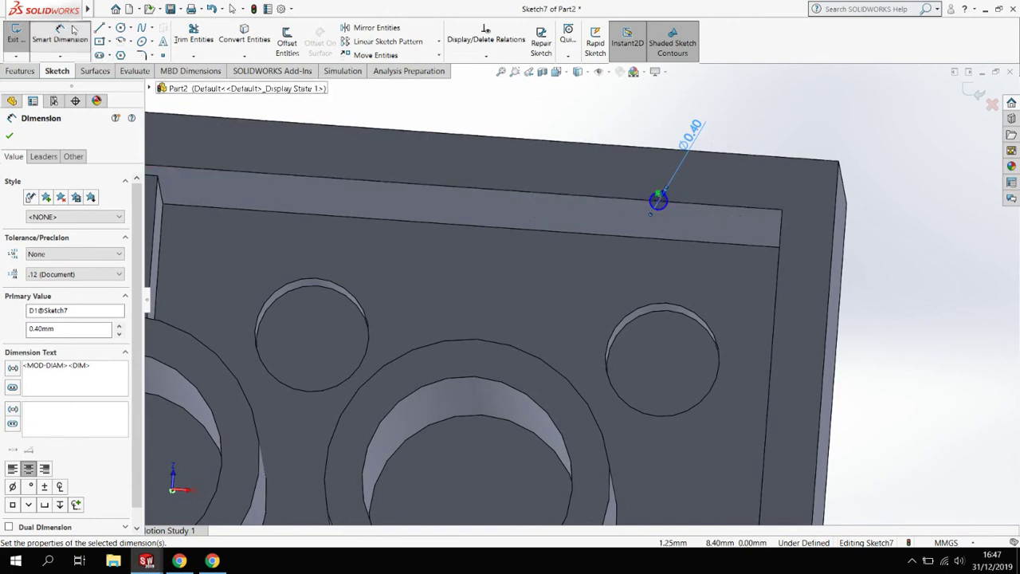
{"action": "key", "text": "Escape"}
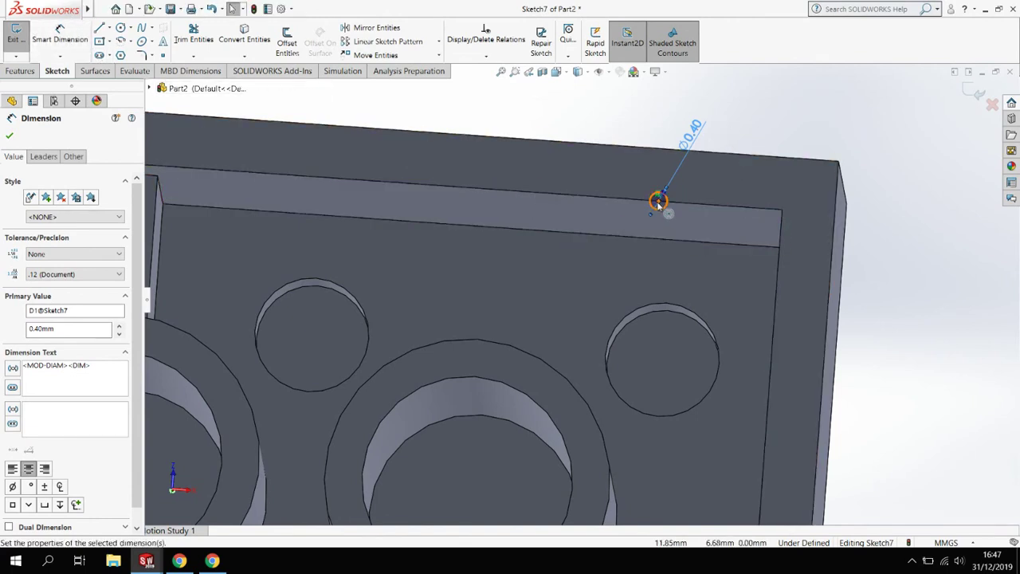
Step: Dimension the circle 3.90 mm from the brick's end edge
{"action": "left_click", "coordinate": [657, 200]}
{"action": "left_click", "coordinate": [836, 229]}
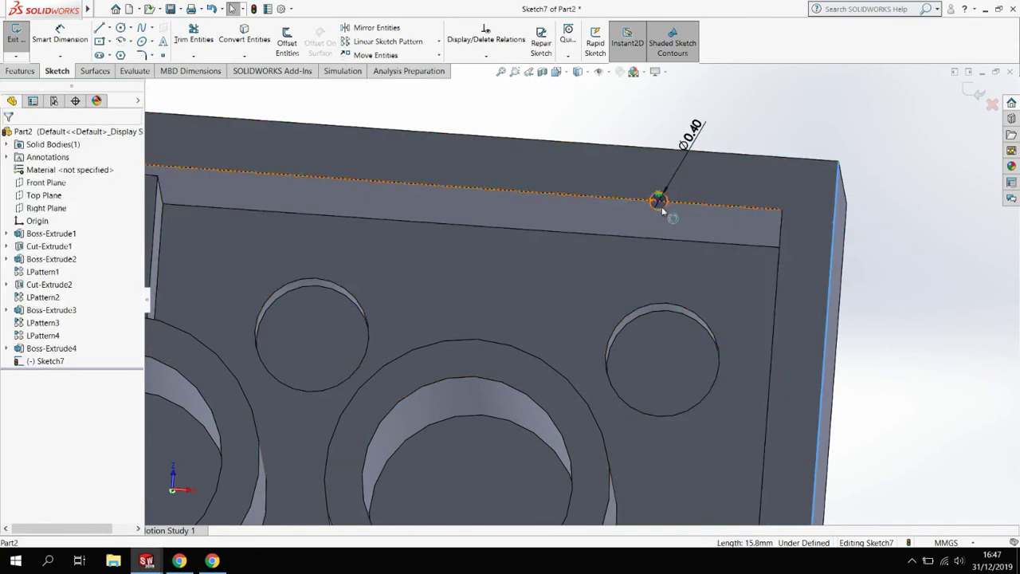
{"action": "left_click", "coordinate": [658, 202]}
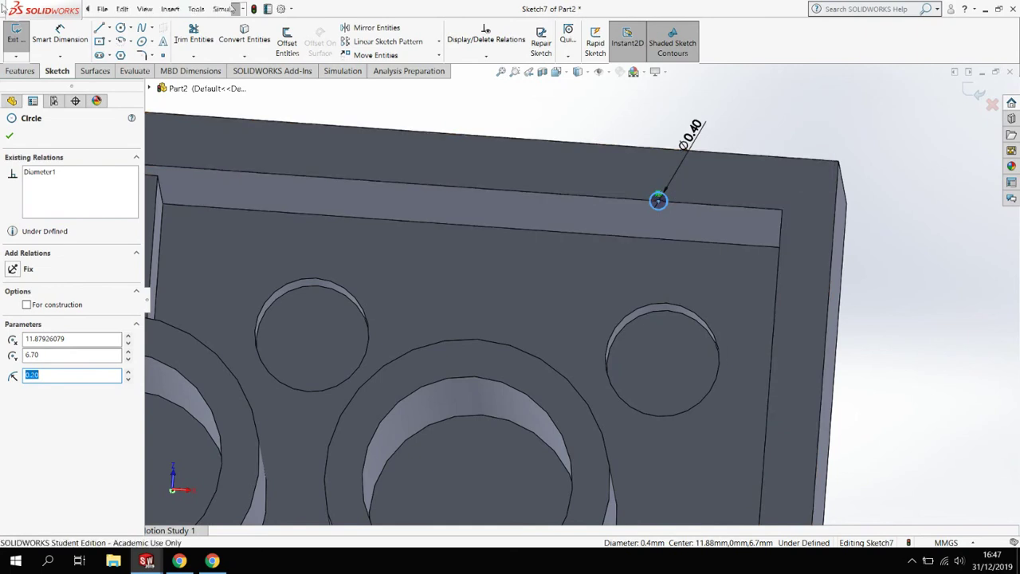
{"action": "key", "text": "Escape"}
{"action": "left_click", "coordinate": [661, 214]}
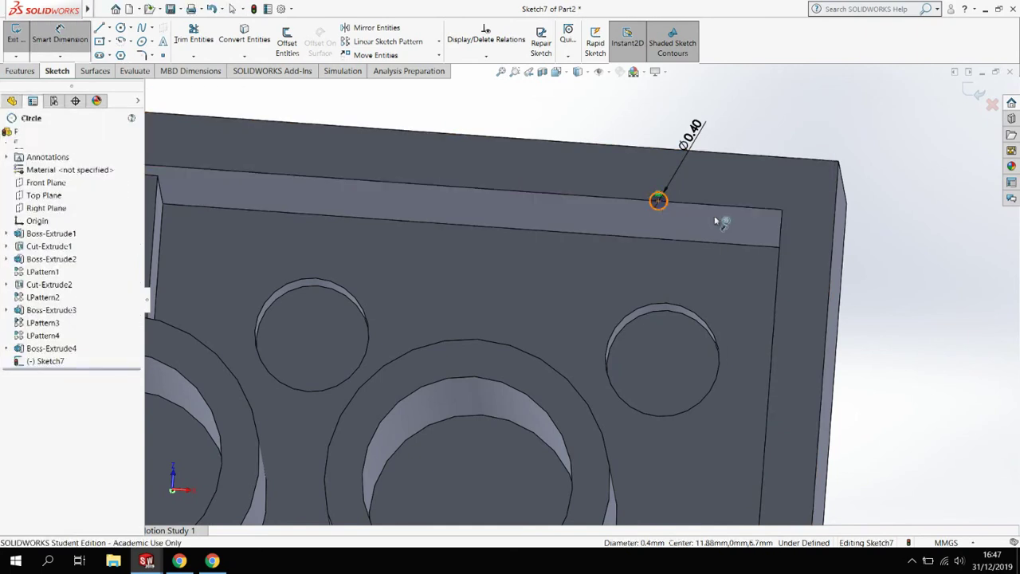
{"action": "left_click", "coordinate": [831, 199]}
{"action": "left_click", "coordinate": [694, 92]}
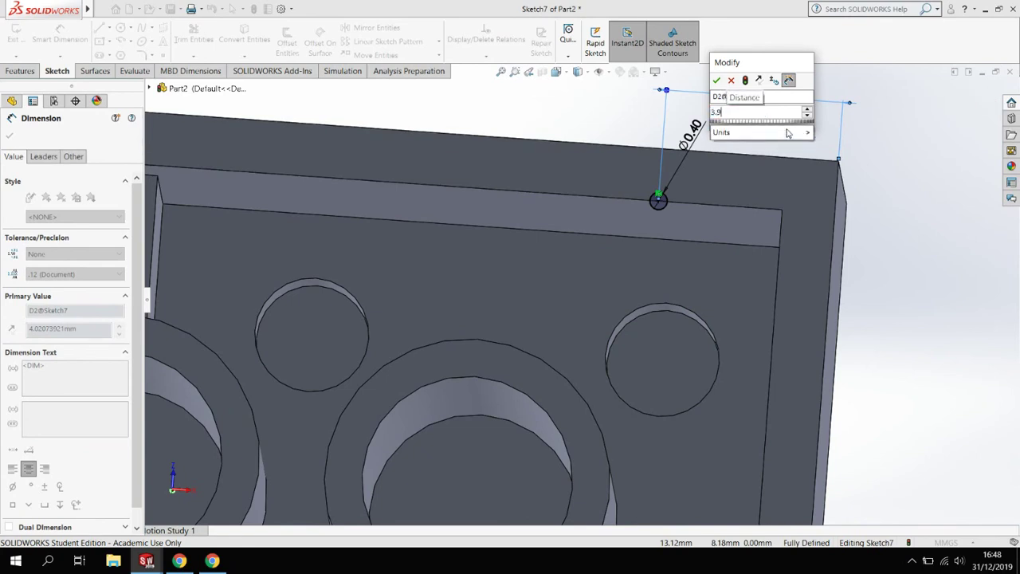
{"action": "key", "text": "Return"}
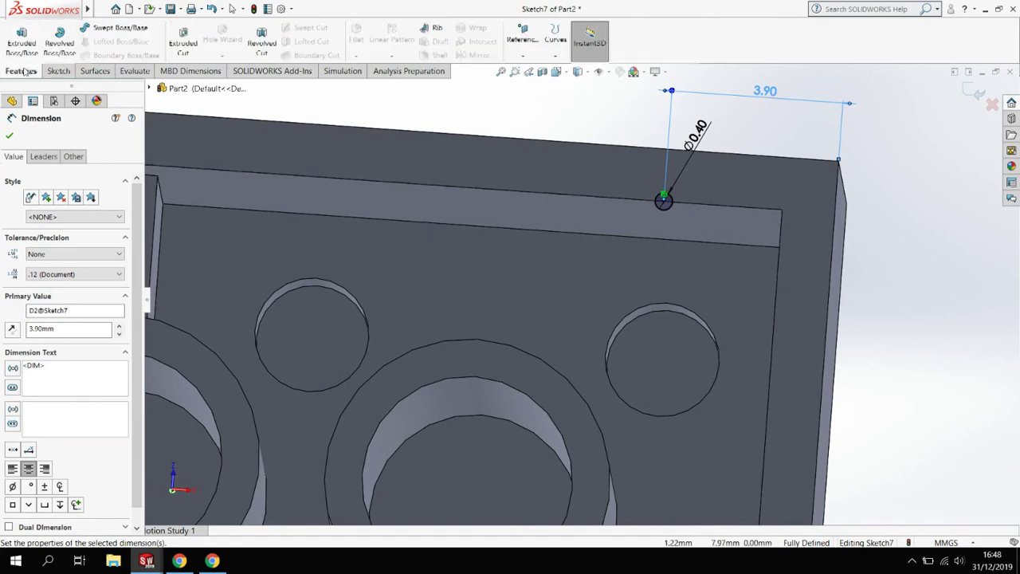
Step: Extrude the 0.40 mm circle Up To Surface onto the chosen face, then inspect the rib
{"action": "left_click", "coordinate": [22, 36]}
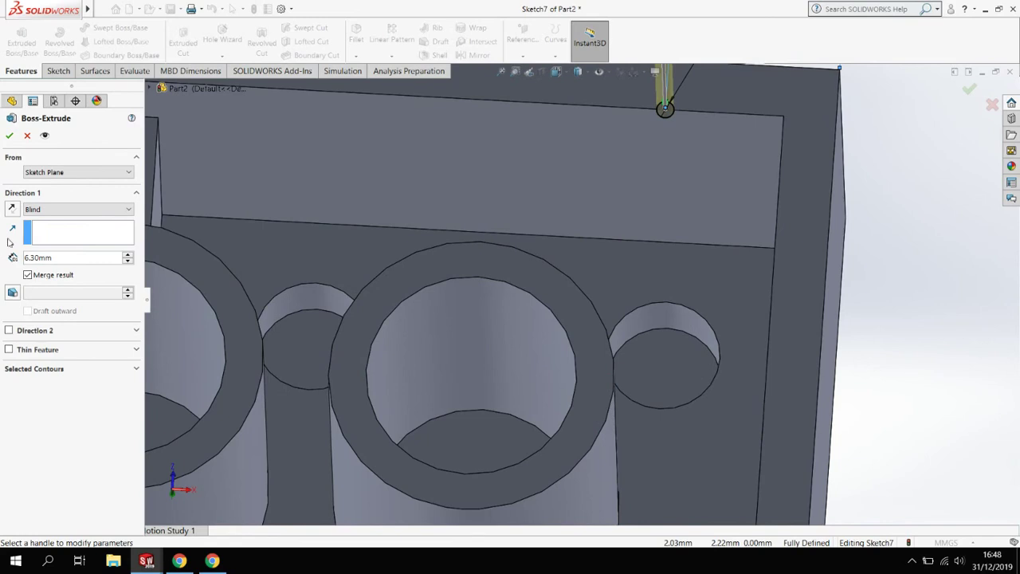
{"action": "left_click", "coordinate": [82, 210]}
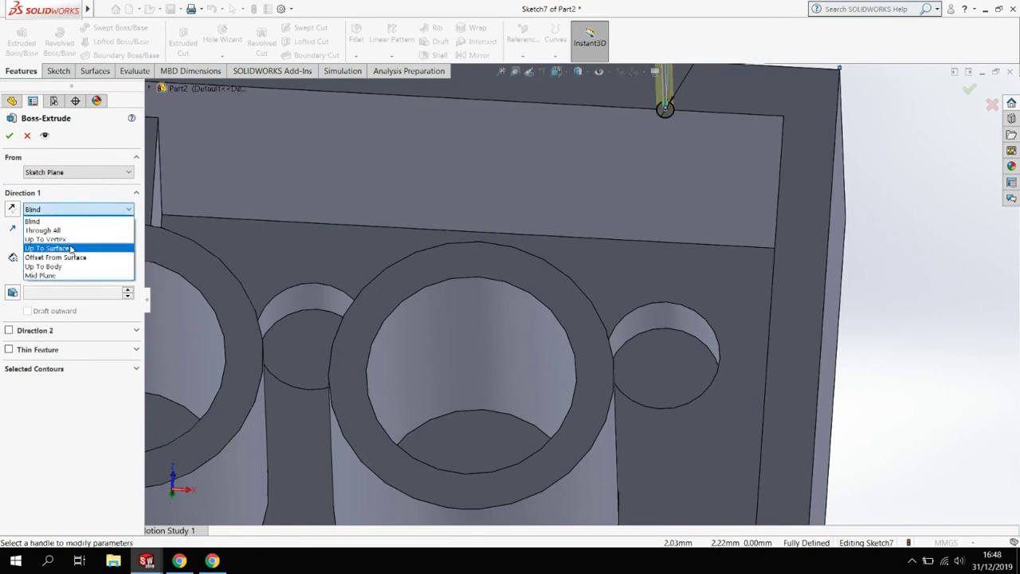
{"action": "left_click", "coordinate": [56, 246]}
{"action": "left_click", "coordinate": [661, 276]}
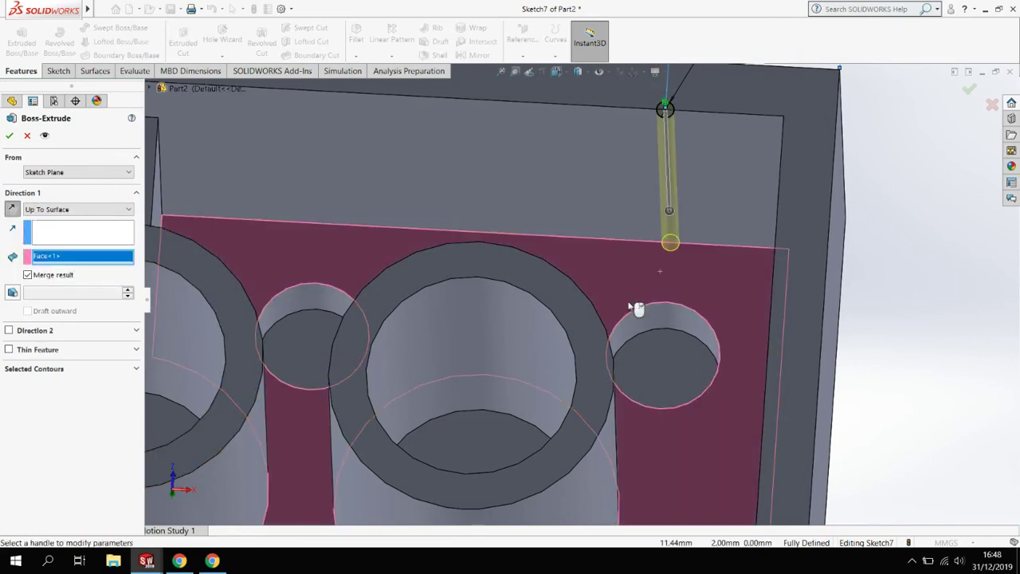
{"action": "left_click", "coordinate": [10, 137]}
{"action": "middle_click_drag", "start_coordinate": [700, 304], "coordinate": [668, 265]}
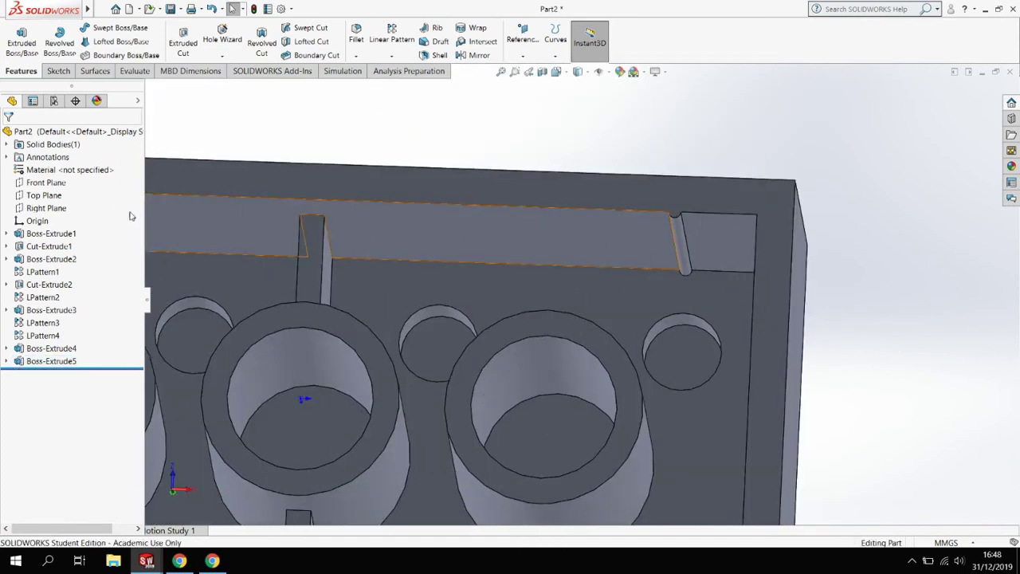
{"action": "middle_click_drag", "start_coordinate": [161, 236], "coordinate": [207, 263]}
{"action": "middle_click_drag", "start_coordinate": [361, 277], "coordinate": [303, 286]}
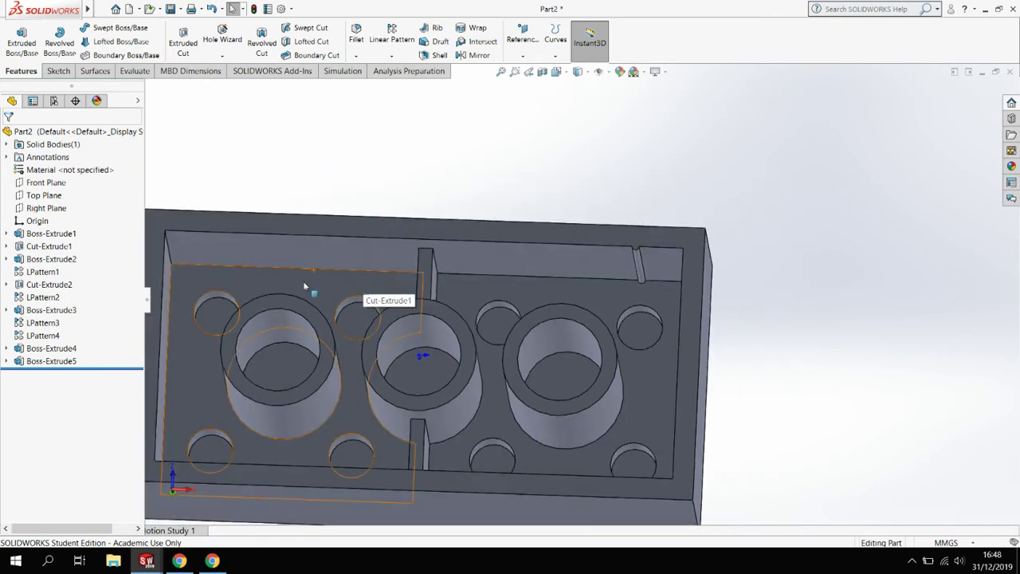
{"action": "scroll", "coordinate": [807, 337], "scroll_direction": "down", "scroll_amount": 2}
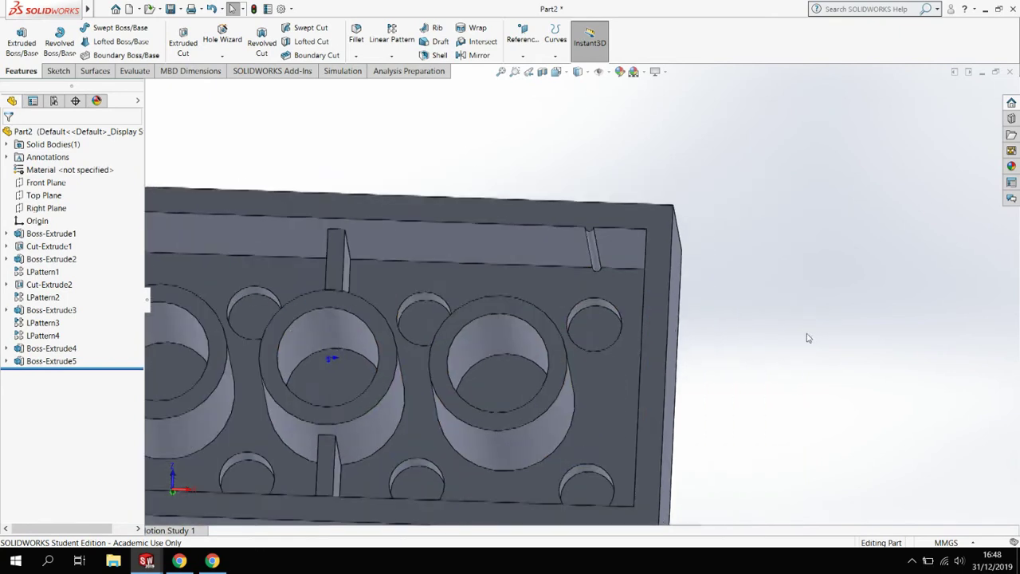
{"action": "scroll", "coordinate": [788, 336], "scroll_direction": "up", "scroll_amount": 1}
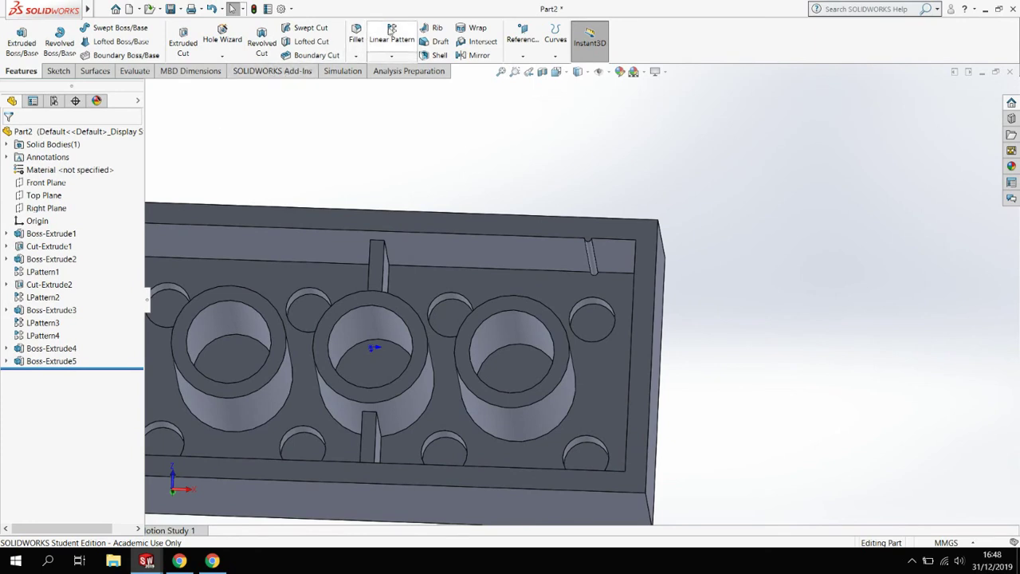
Step: Linear-pattern Boss-Extrude5 along the long top edge: 4 instances, 8 mm apart
{"action": "left_click", "coordinate": [391, 33]}
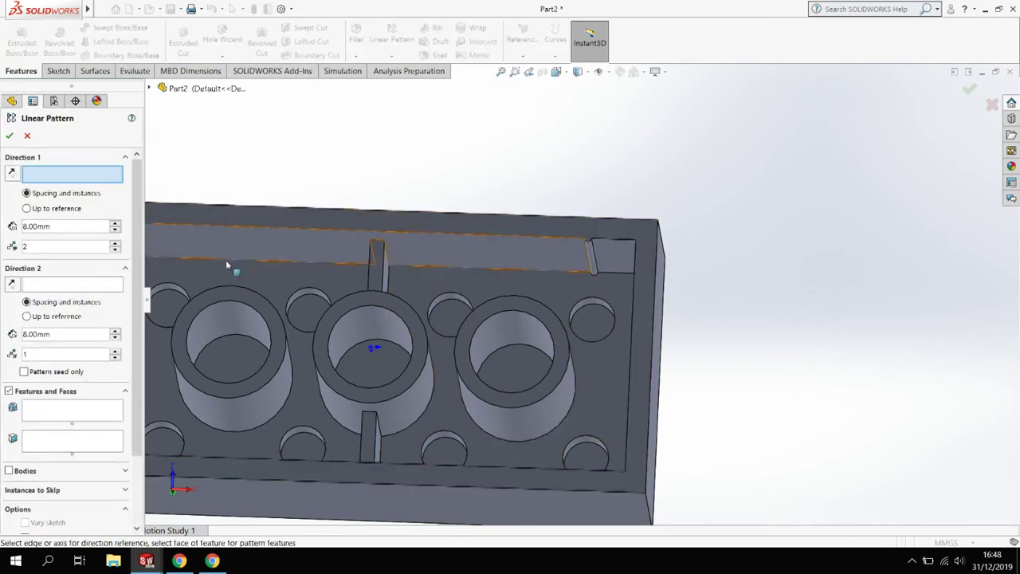
{"action": "left_click", "coordinate": [26, 135]}
{"action": "left_click", "coordinate": [49, 362]}
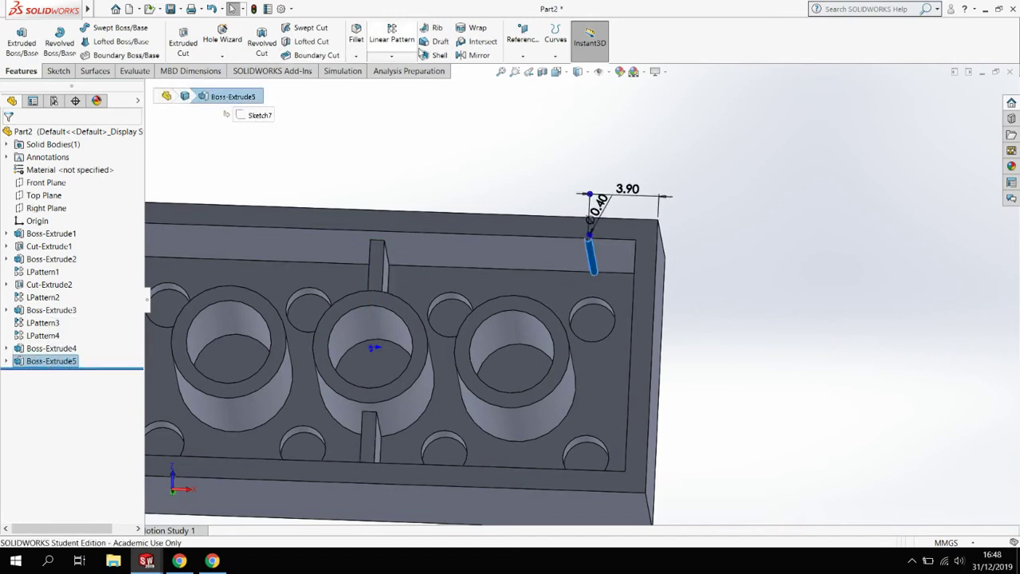
{"action": "left_click", "coordinate": [392, 33]}
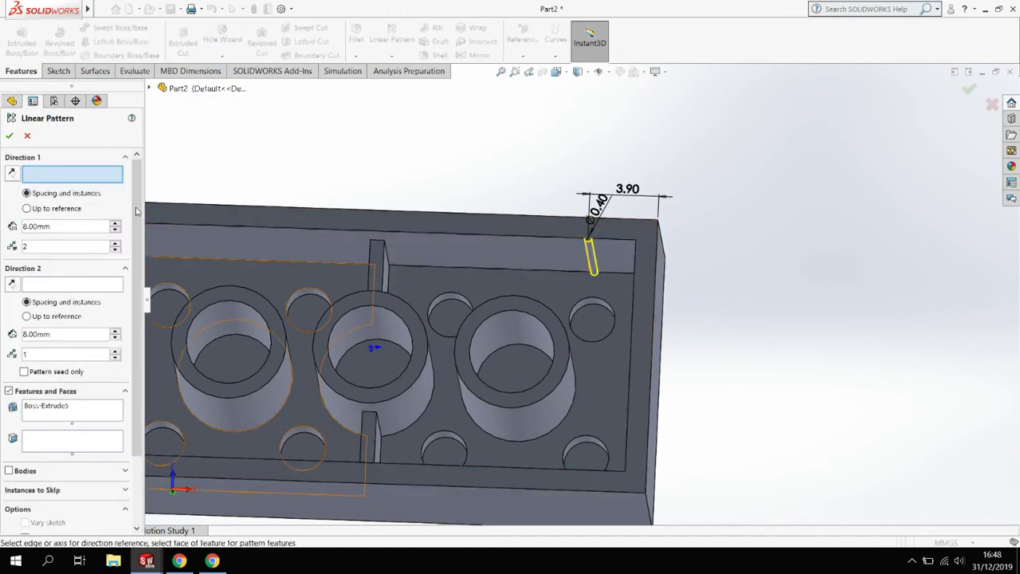
{"action": "left_click", "coordinate": [458, 237]}
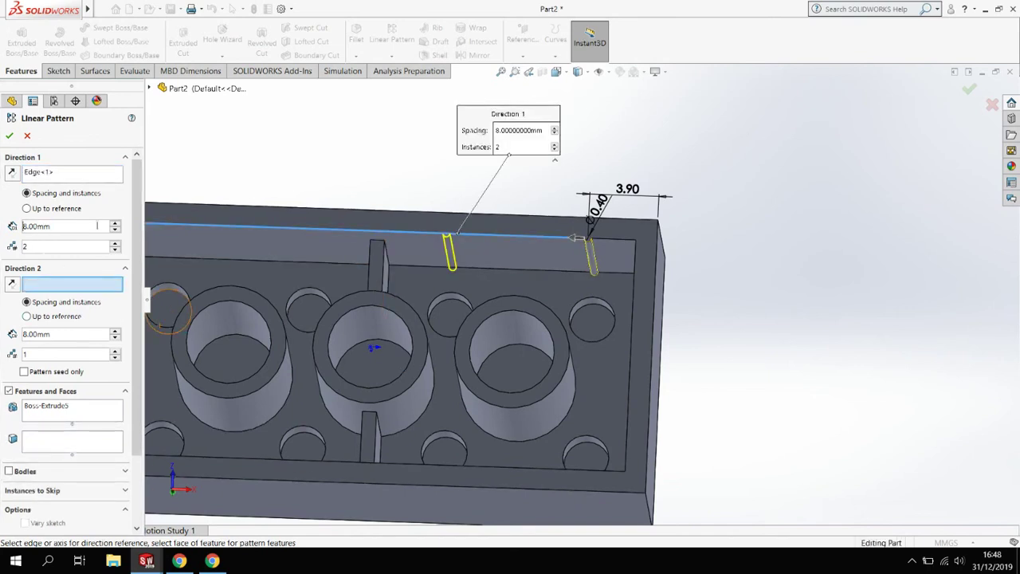
{"action": "left_click", "coordinate": [115, 244]}
{"action": "scroll", "coordinate": [360, 317], "scroll_direction": "down", "scroll_amount": 3}
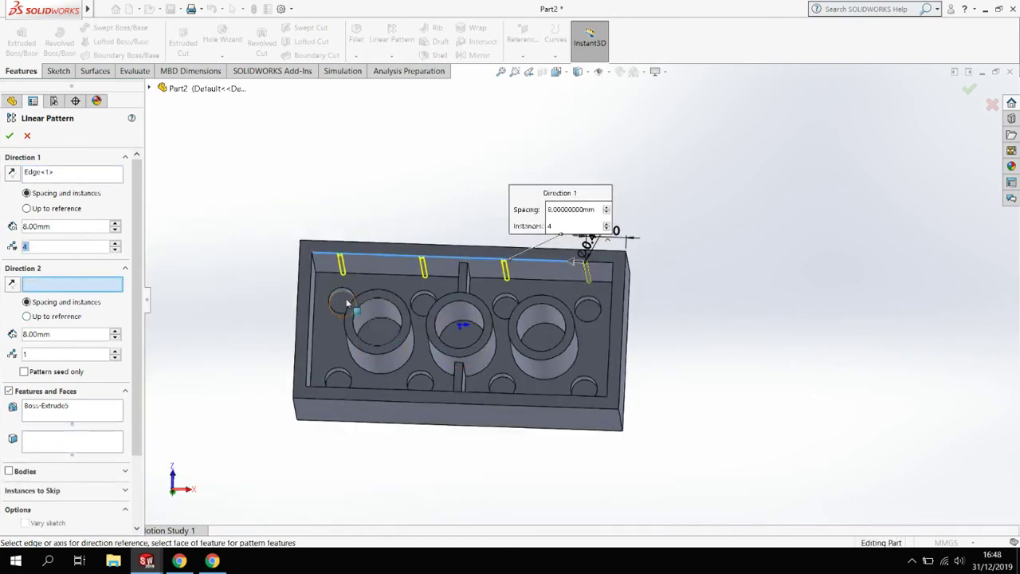
{"action": "left_click", "coordinate": [9, 134]}
{"action": "scroll", "coordinate": [466, 231], "scroll_direction": "up", "scroll_amount": 2}
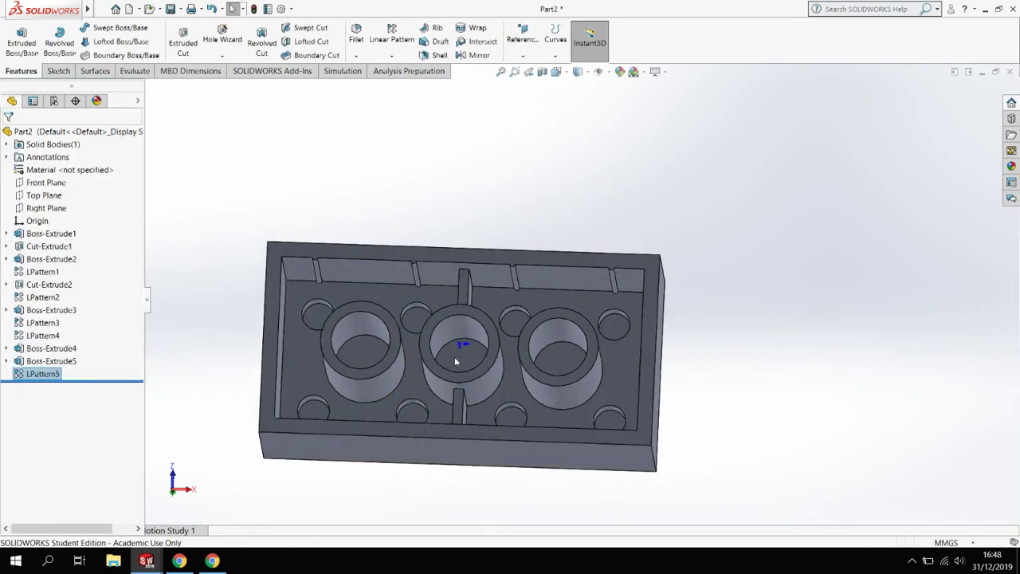
{"action": "scroll", "coordinate": [518, 335], "scroll_direction": "up", "scroll_amount": 2}
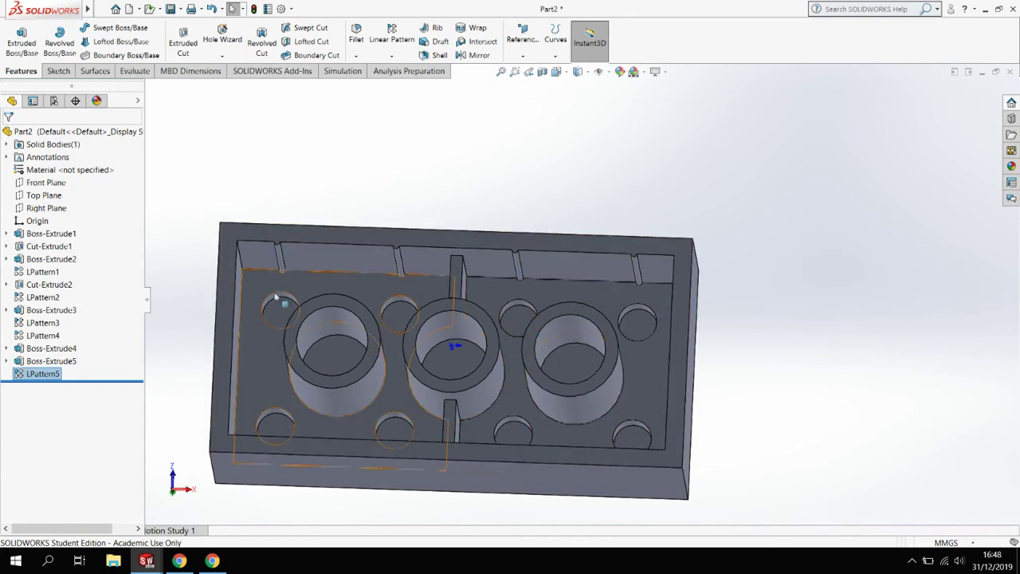
Step: Mirror LPattern5 across the Front Plane to create Mirror1
{"action": "left_click", "coordinate": [477, 55]}
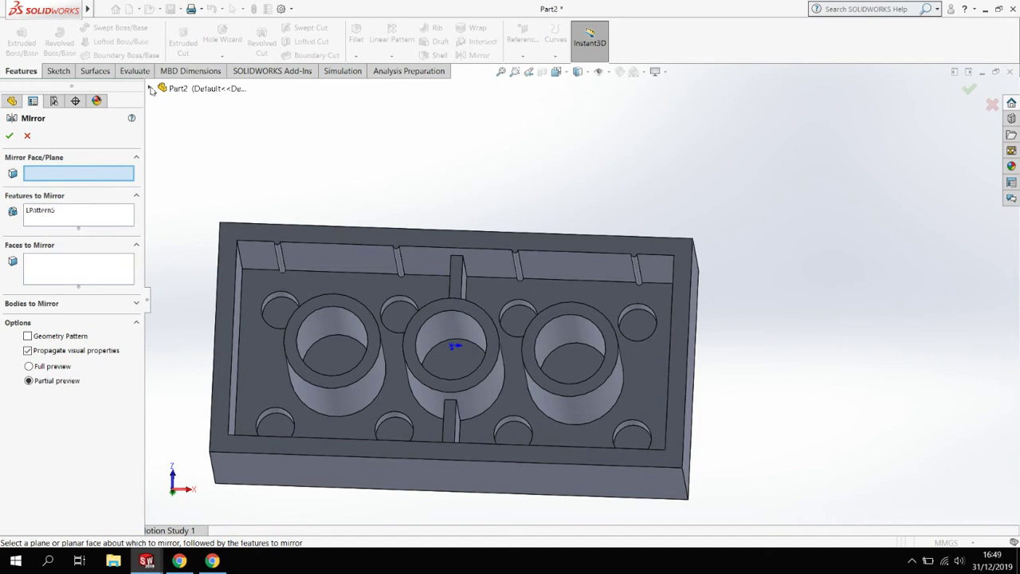
{"action": "left_click", "coordinate": [150, 89]}
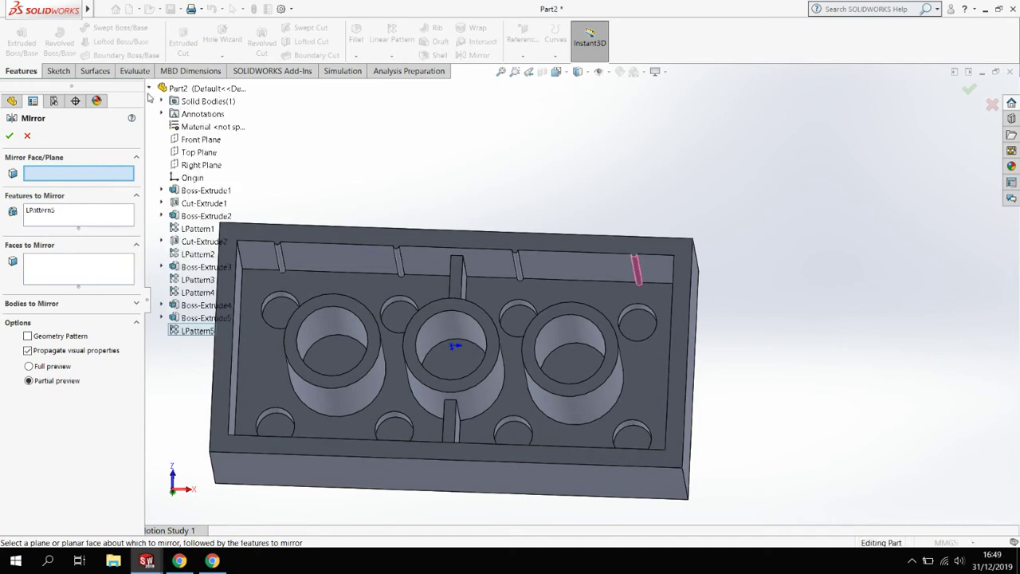
{"action": "left_click", "coordinate": [149, 88]}
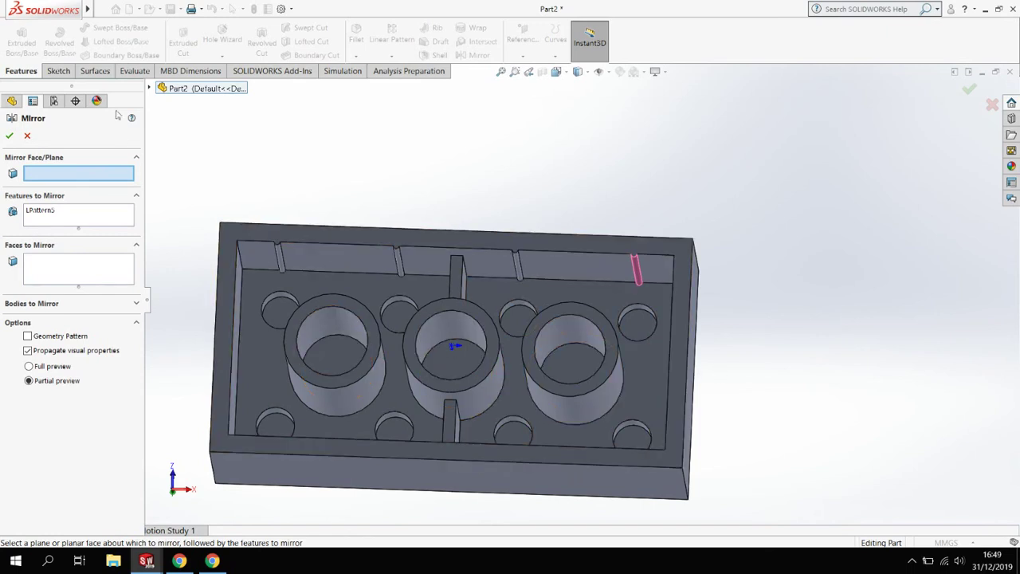
{"action": "left_click", "coordinate": [149, 91]}
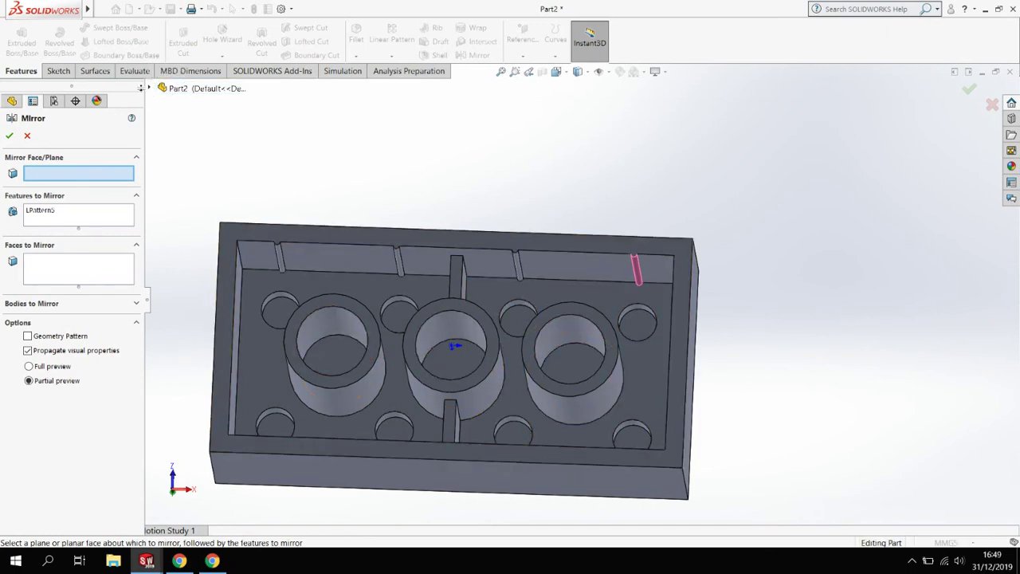
{"action": "left_click", "coordinate": [150, 89]}
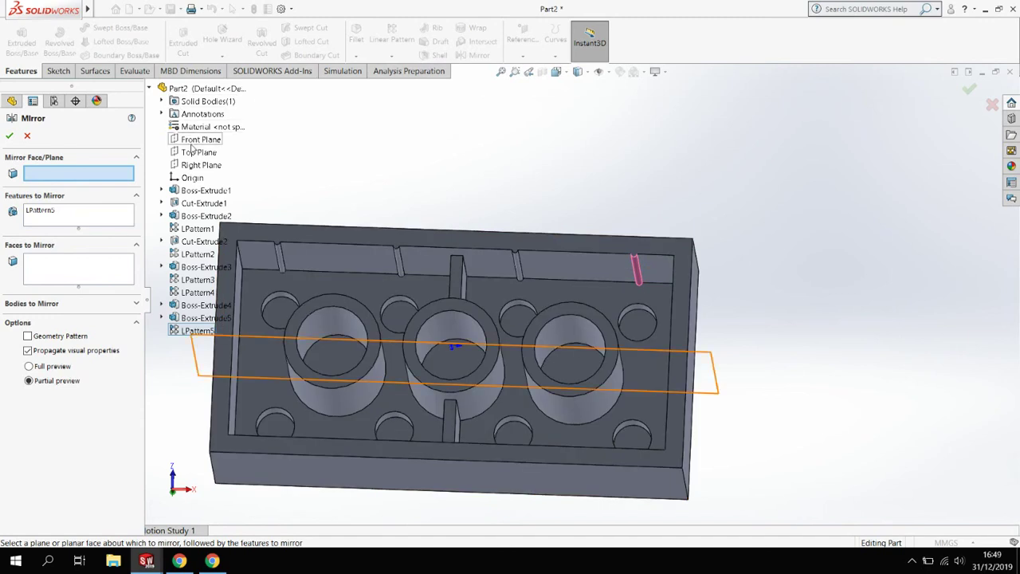
{"action": "left_click", "coordinate": [196, 141]}
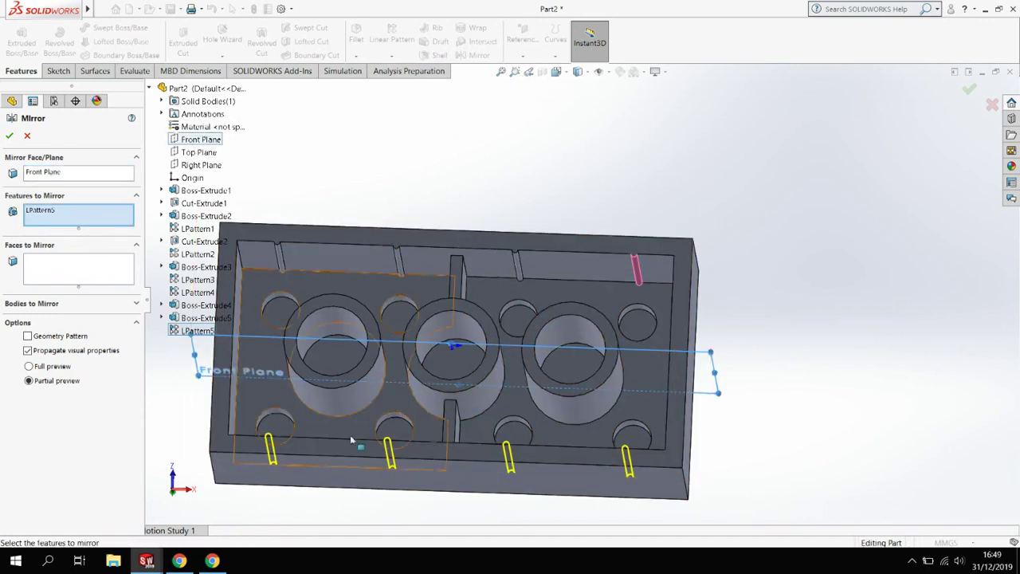
{"action": "left_click", "coordinate": [10, 136]}
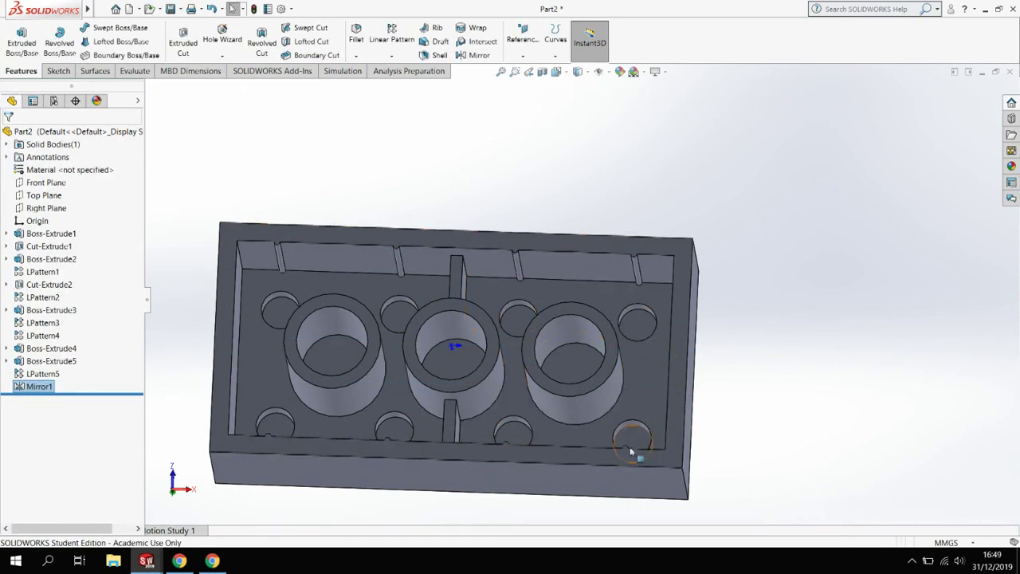
Step: Start a sketch on the open side's rim face and draw a small circle on it
{"action": "middle_click_drag", "start_coordinate": [792, 310], "coordinate": [748, 325]}
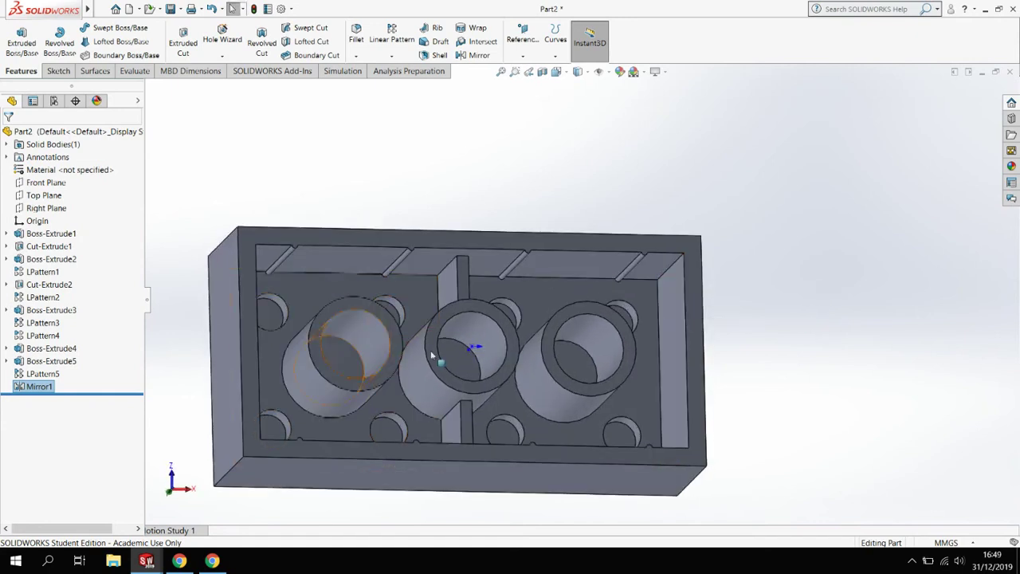
{"action": "middle_click_drag", "start_coordinate": [335, 350], "coordinate": [605, 303]}
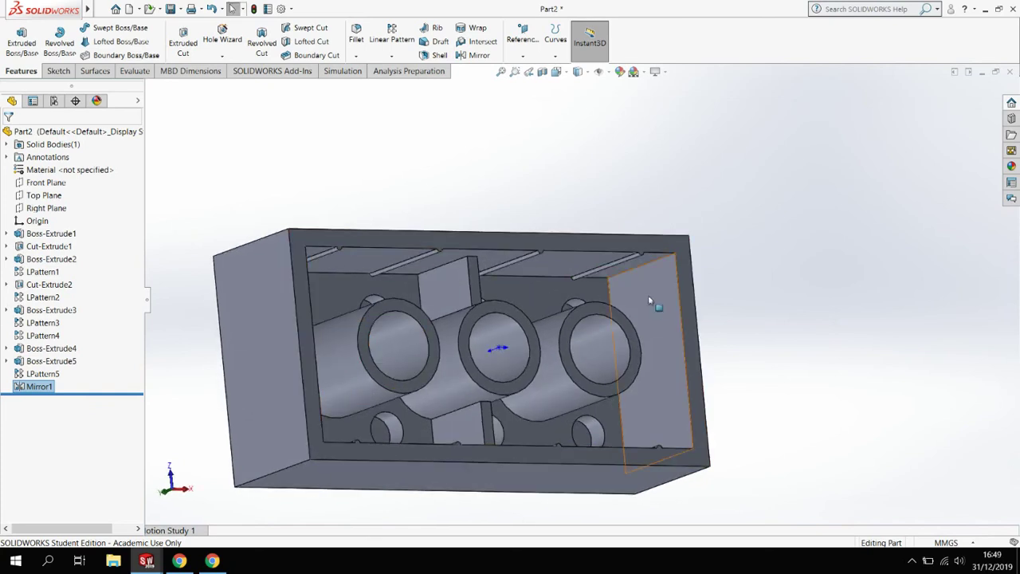
{"action": "left_click", "coordinate": [690, 298]}
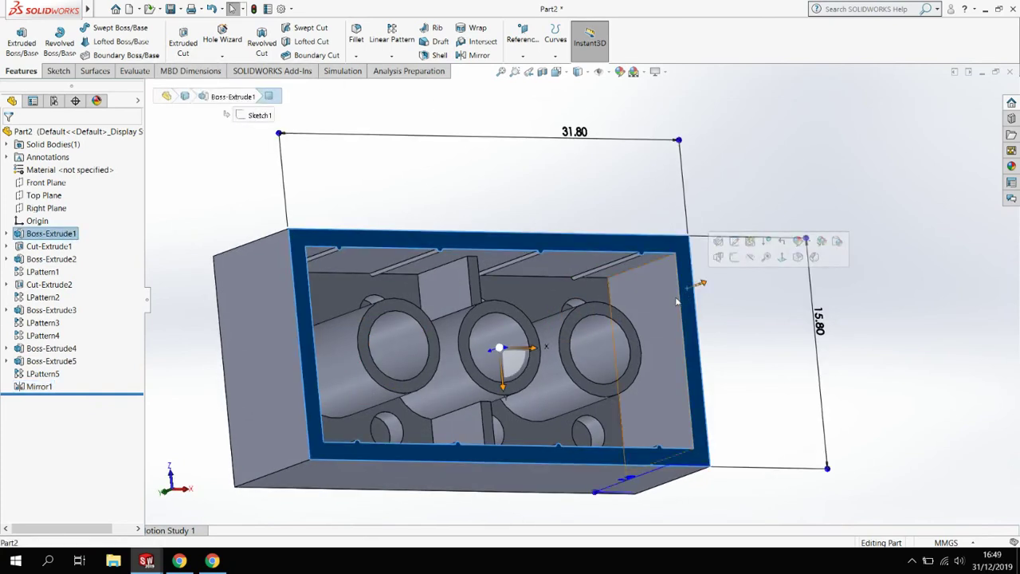
{"action": "right_click", "coordinate": [688, 301]}
{"action": "left_click", "coordinate": [702, 283]}
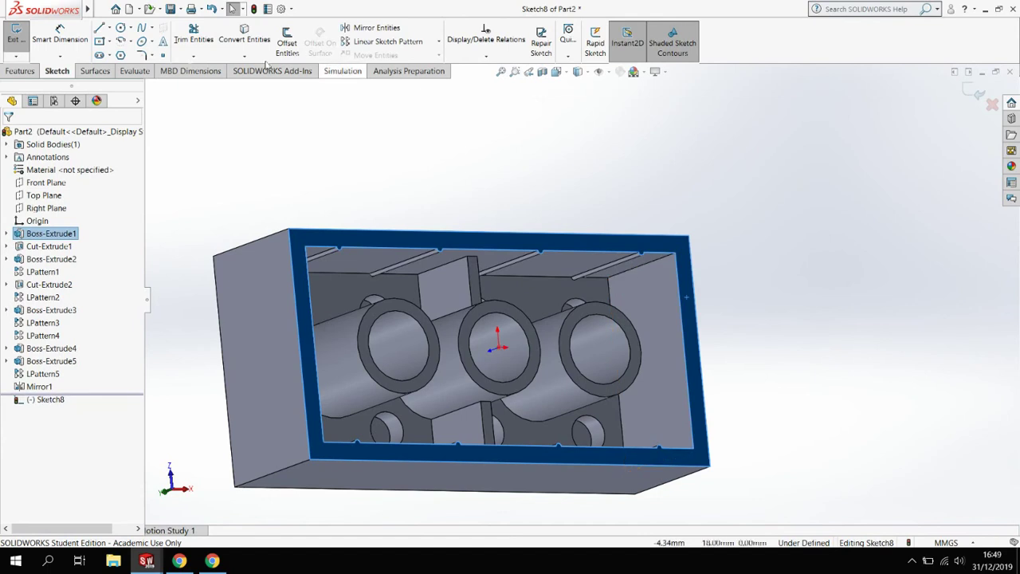
{"action": "left_click", "coordinate": [120, 28]}
{"action": "scroll", "coordinate": [674, 306], "scroll_direction": "down", "scroll_amount": 3}
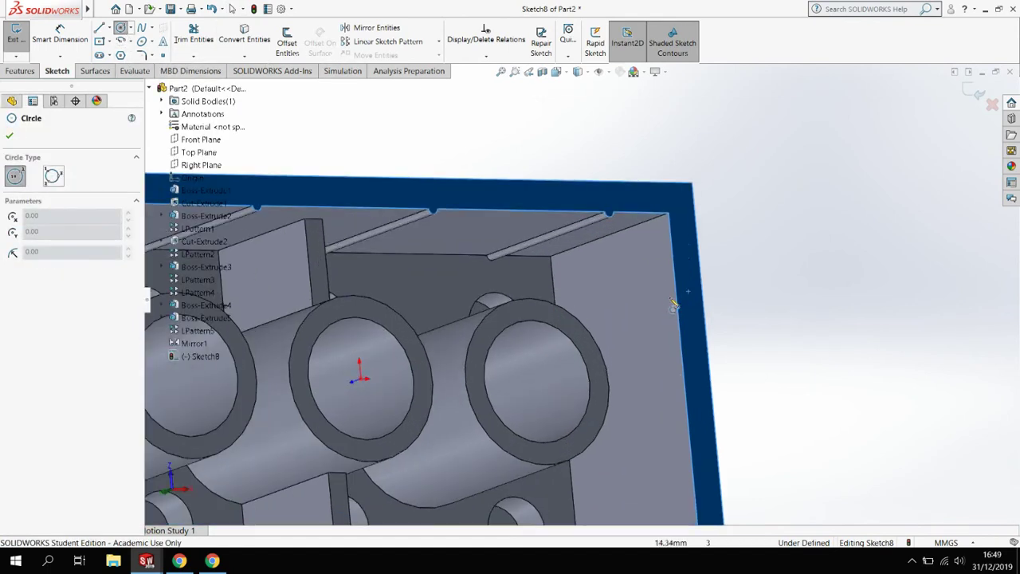
{"action": "left_click", "coordinate": [676, 294]}
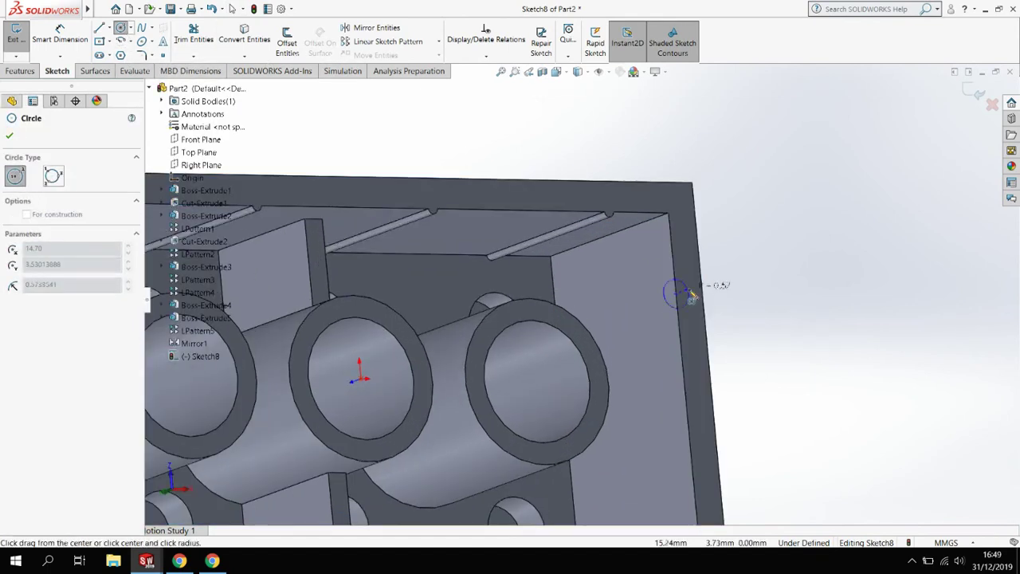
{"action": "left_click", "coordinate": [690, 295]}
Step: Dimension the small circle to a 0.4 mm diameter
{"action": "left_click", "coordinate": [61, 36]}
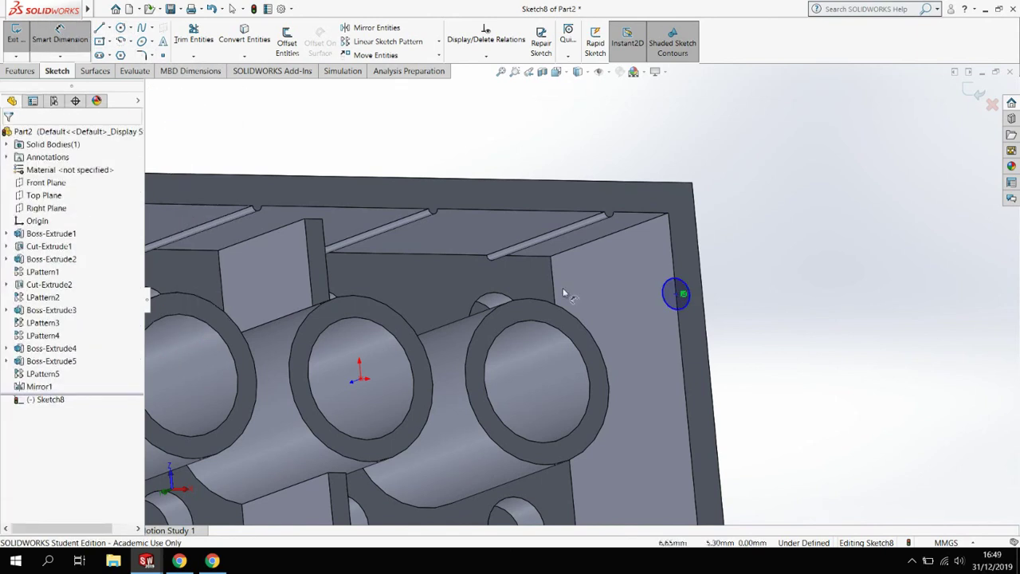
{"action": "left_click", "coordinate": [692, 302]}
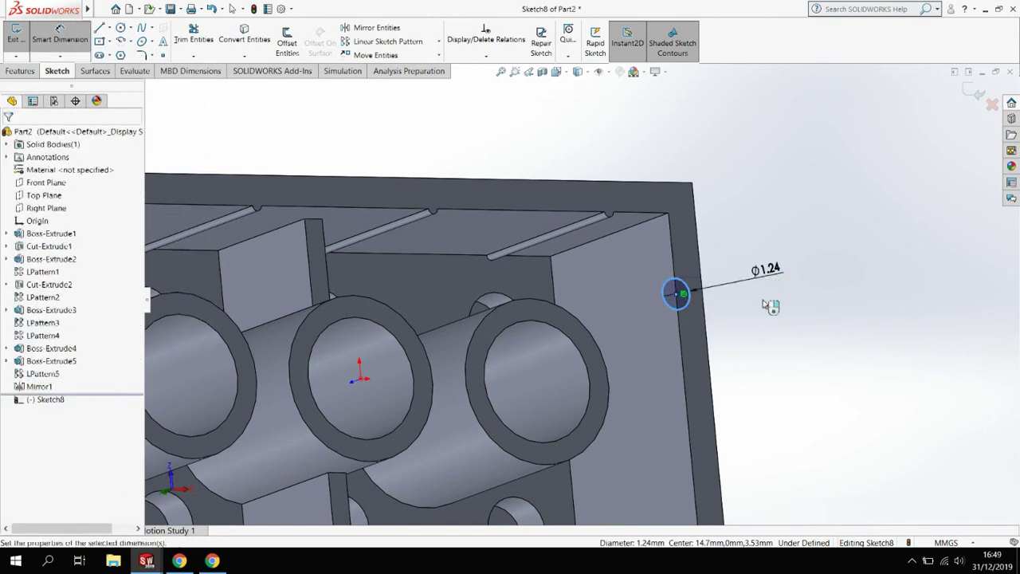
{"action": "left_click", "coordinate": [757, 338]}
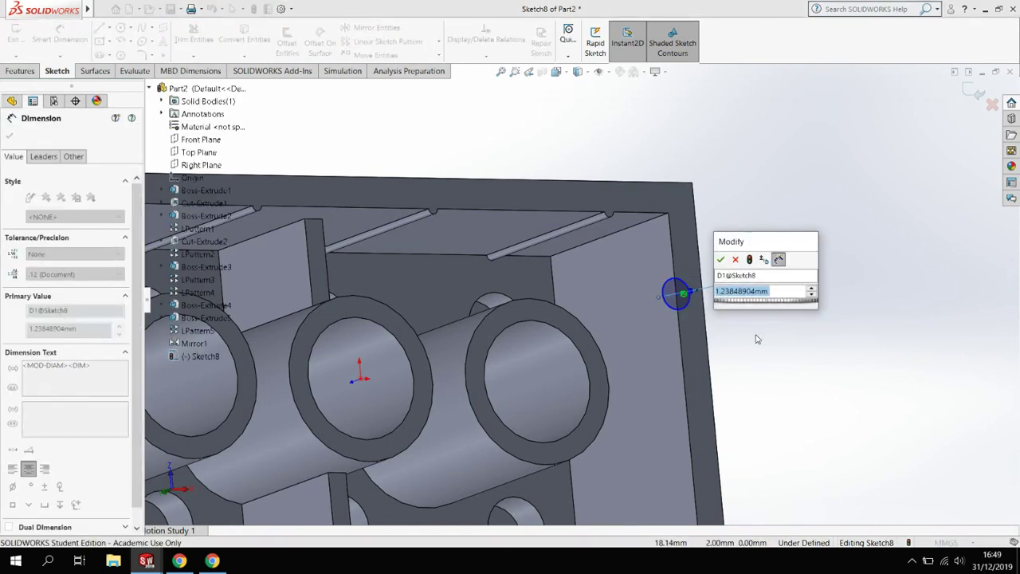
{"action": "type", "text": "0.4"}
{"action": "key", "text": "Return"}
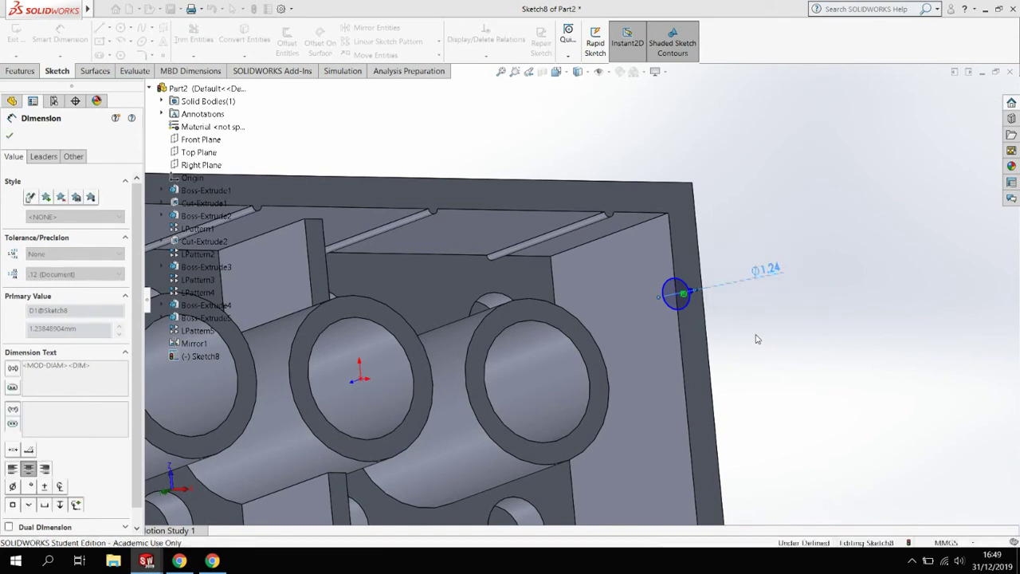
Step: Dimension the circle's centre 3.95 mm from the top edge to fully define it
{"action": "scroll", "coordinate": [723, 314], "scroll_direction": "down", "scroll_amount": 3}
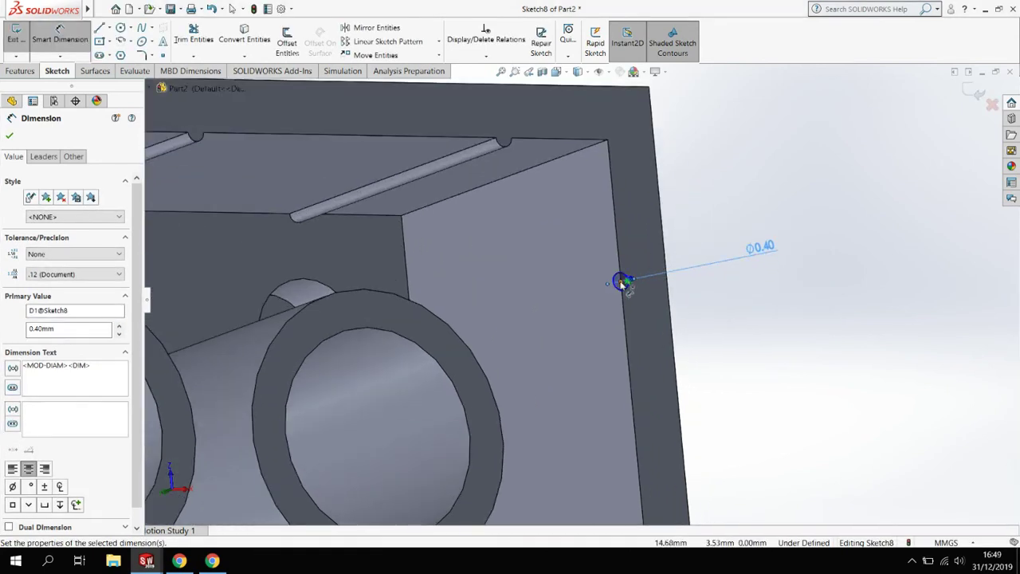
{"action": "left_click", "coordinate": [622, 283]}
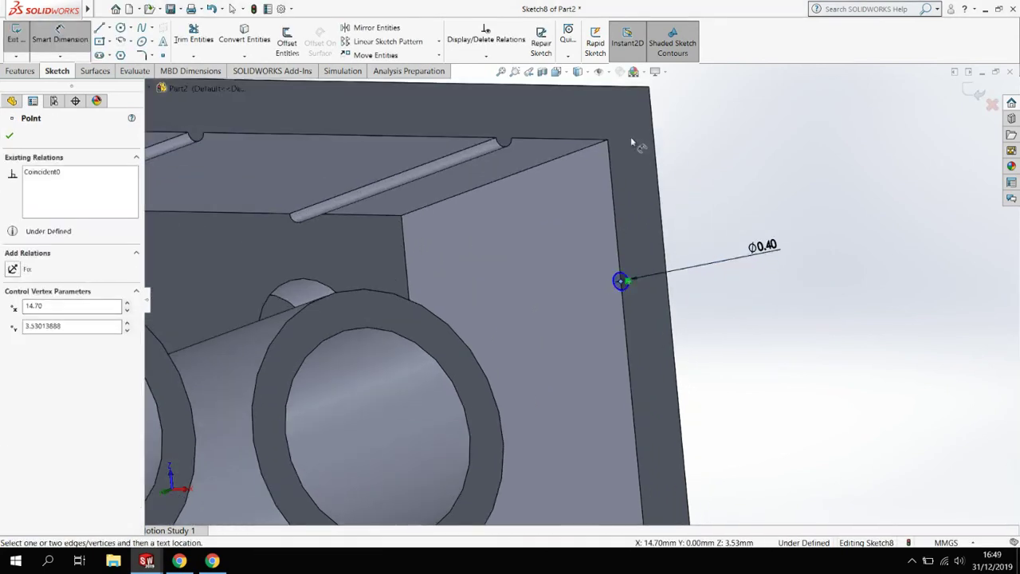
{"action": "left_click", "coordinate": [615, 90]}
{"action": "left_click", "coordinate": [777, 151]}
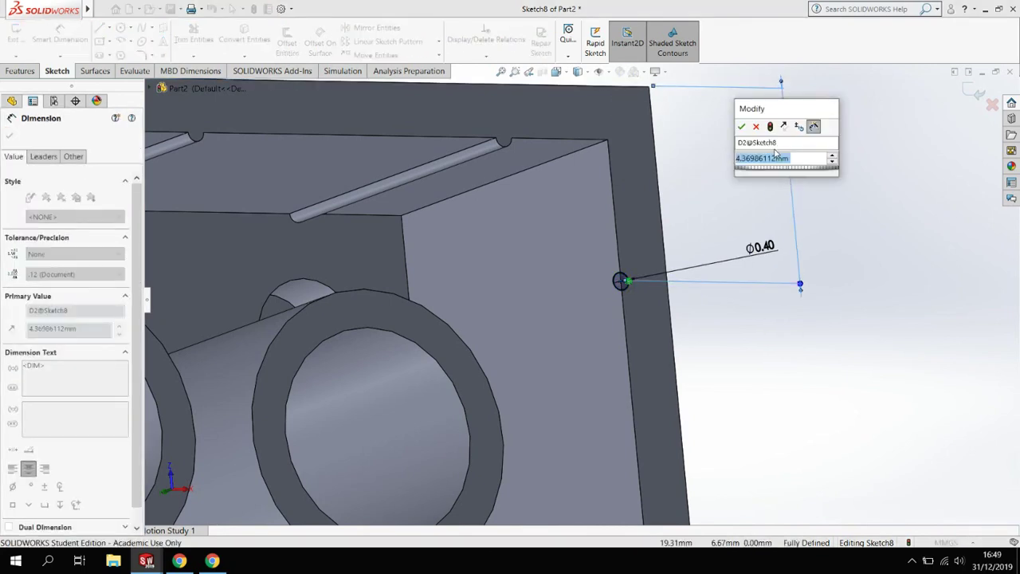
{"action": "type", "text": "3.95"}
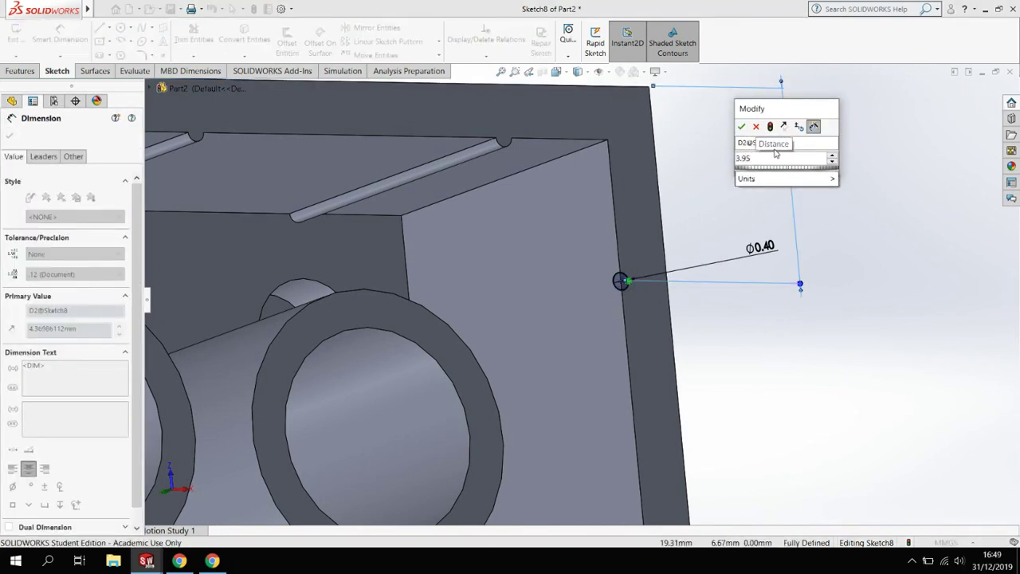
{"action": "key", "text": "Return"}
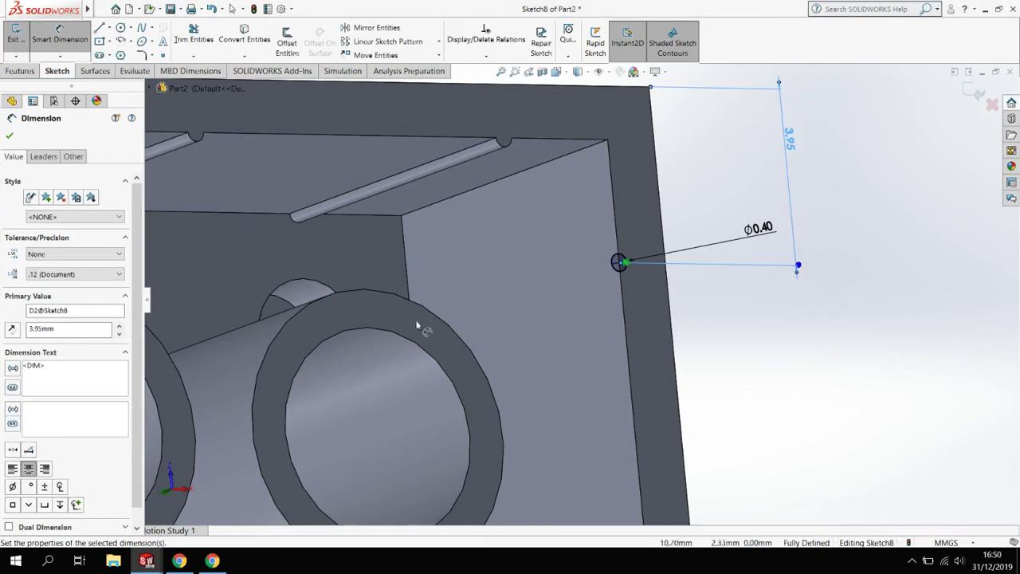
{"action": "key", "text": "z"}
{"action": "middle_click_drag", "start_coordinate": [754, 433], "coordinate": [749, 427]}
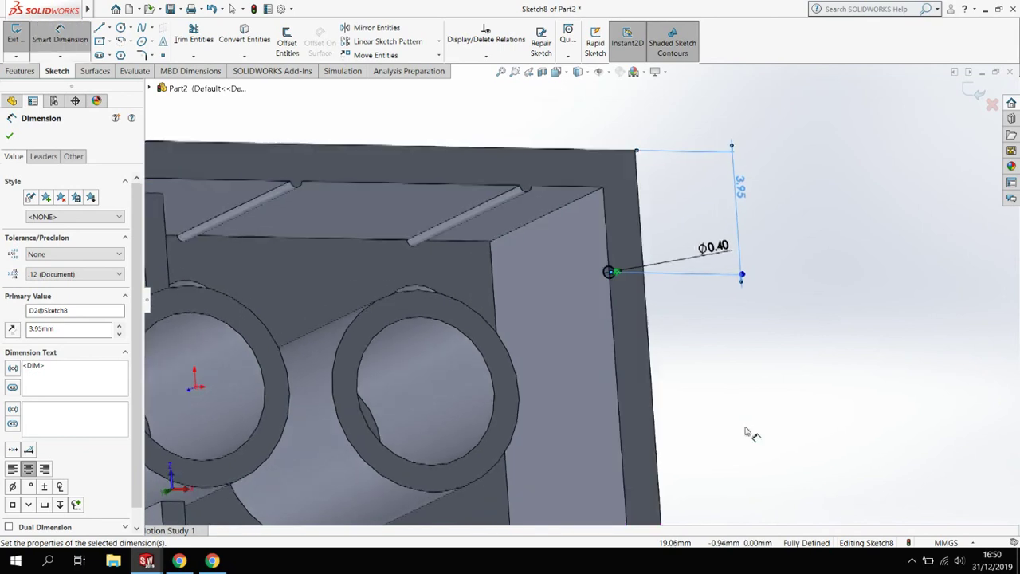
{"action": "left_click", "coordinate": [20, 71]}
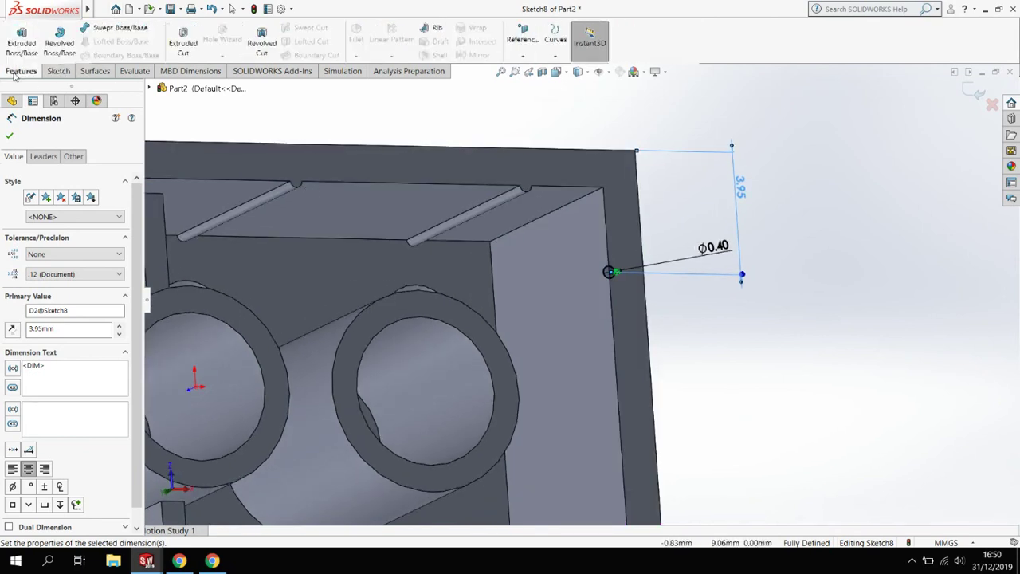
Step: Extrude the 0.40 mm circle Up To Surface to the inner wall face as Boss-Extrude6
{"action": "left_click", "coordinate": [21, 40]}
{"action": "left_click", "coordinate": [72, 209]}
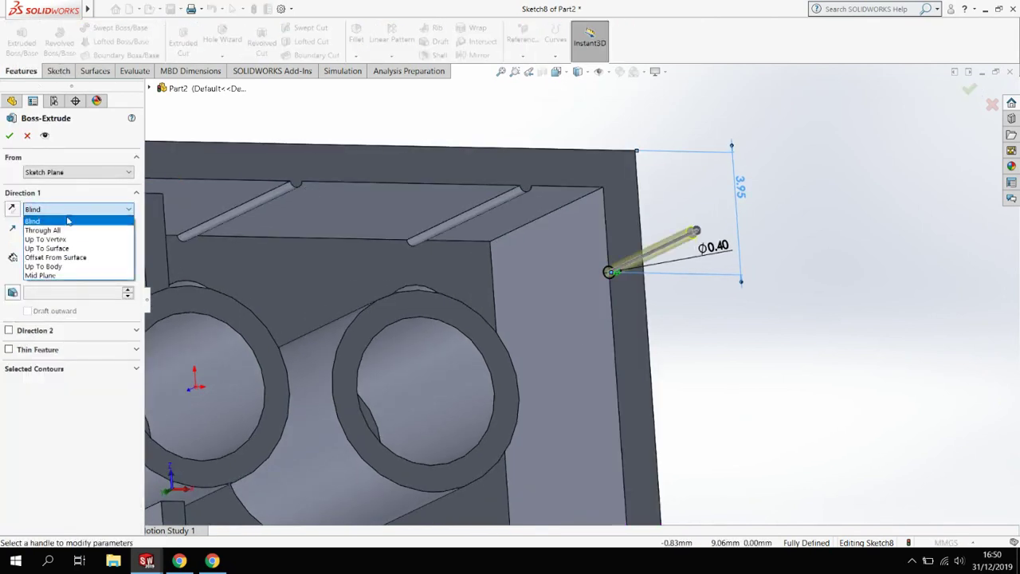
{"action": "left_click", "coordinate": [49, 248]}
{"action": "left_click", "coordinate": [460, 274]}
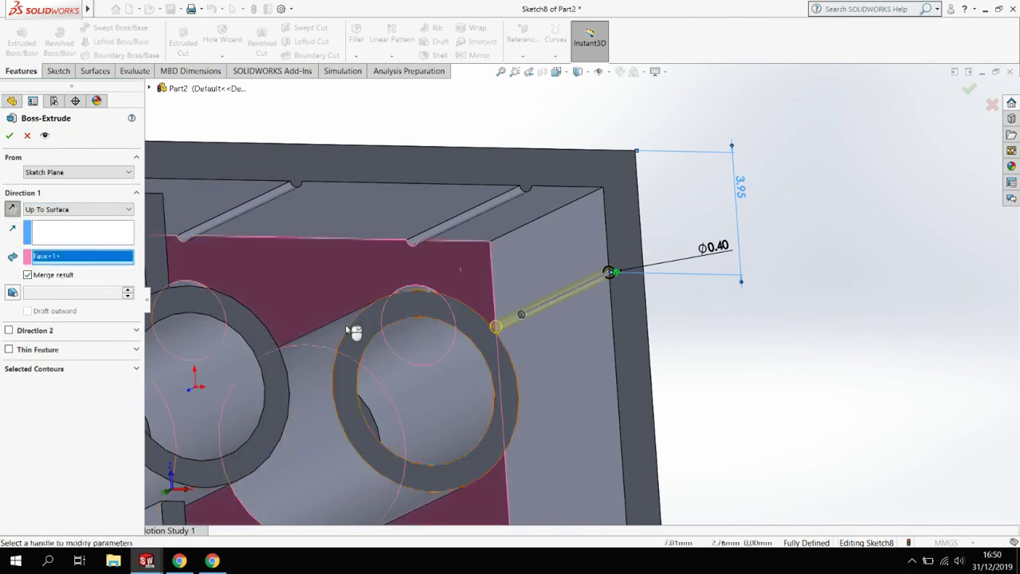
{"action": "left_click", "coordinate": [10, 137]}
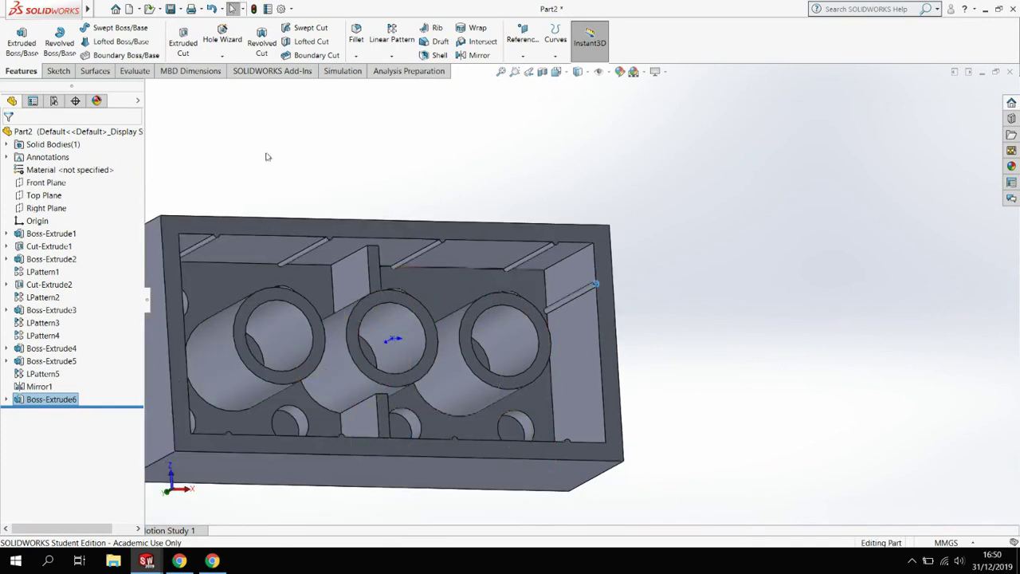
Step: Linear-pattern the new rib along the wall edge: 2 instances, 8 mm apart
{"action": "left_click", "coordinate": [393, 36]}
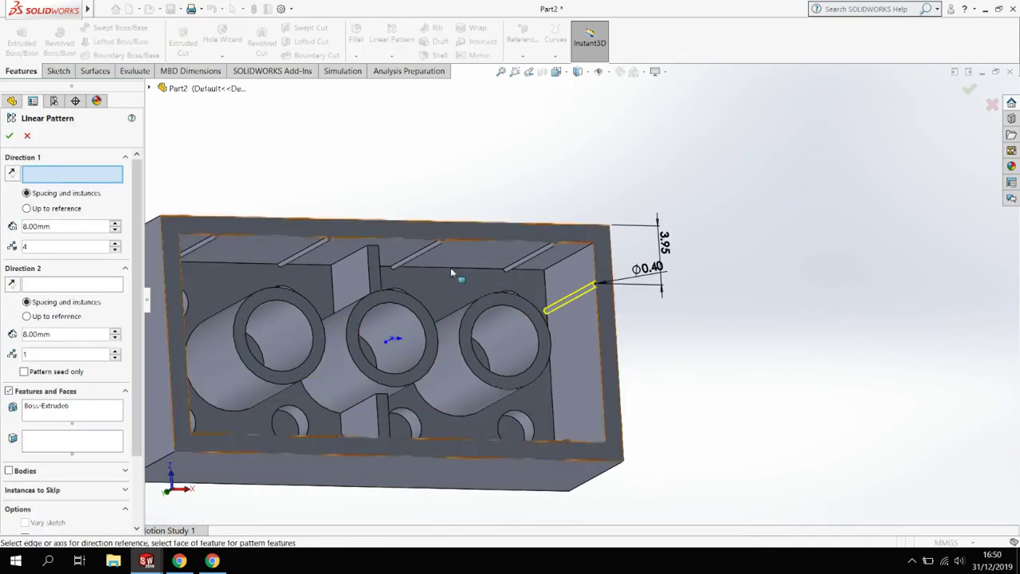
{"action": "left_click", "coordinate": [601, 335]}
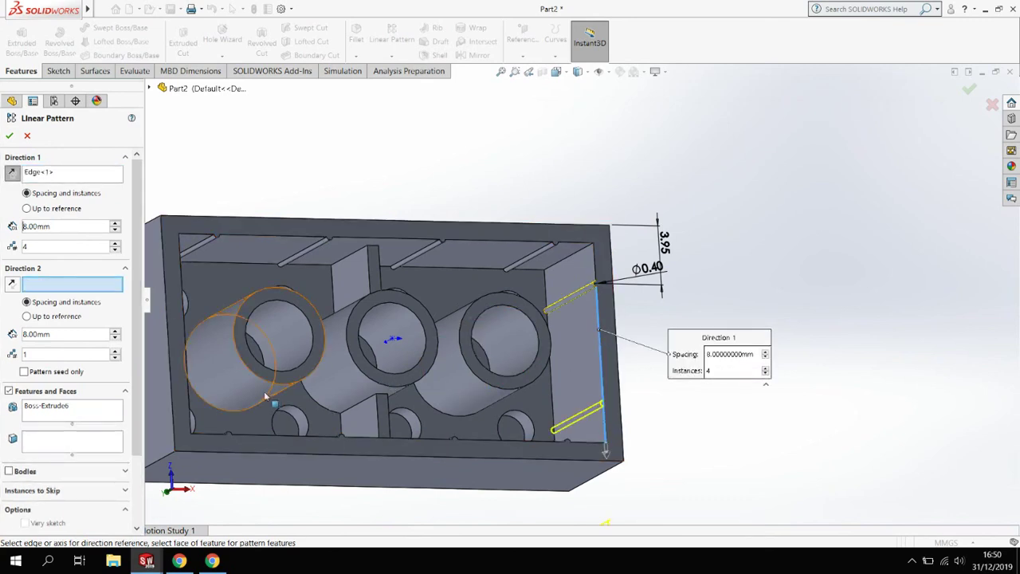
{"action": "left_click", "coordinate": [115, 250]}
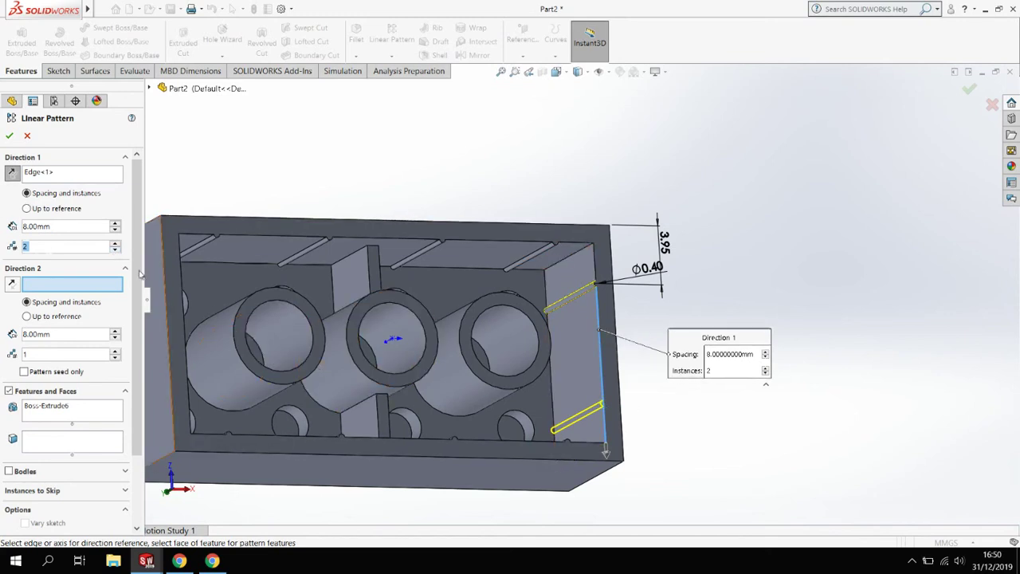
{"action": "left_click", "coordinate": [9, 137]}
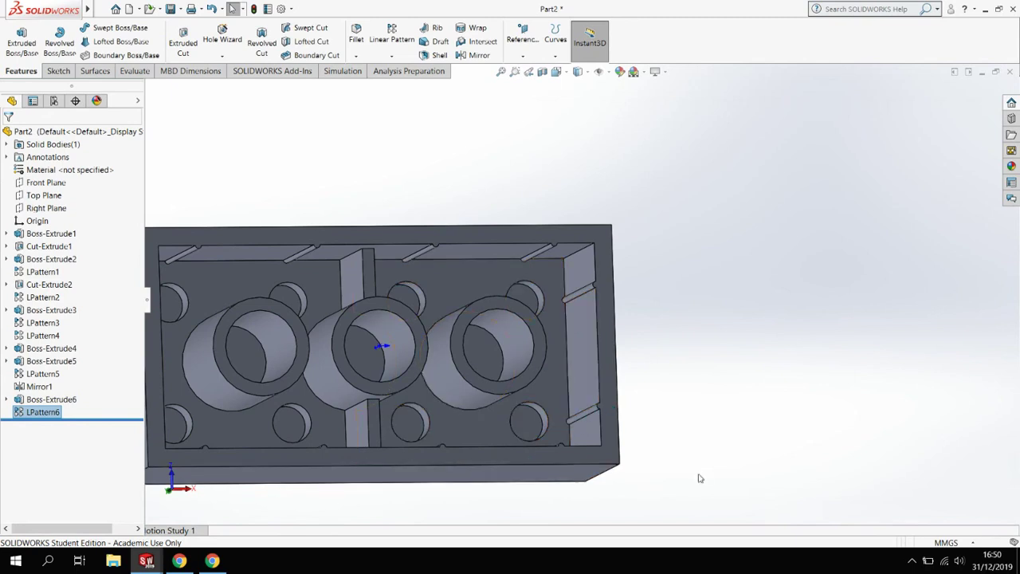
Step: In Bottom view, mirror LPattern6 across the Right Plane to create Mirror2
{"action": "key", "text": "ctrl+6"}
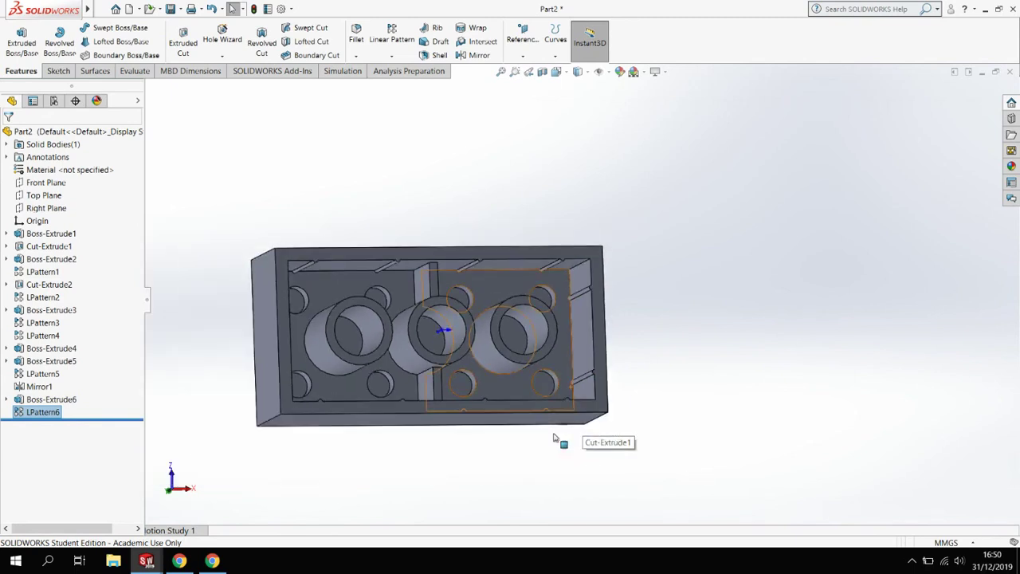
{"action": "key", "text": "ctrl+6"}
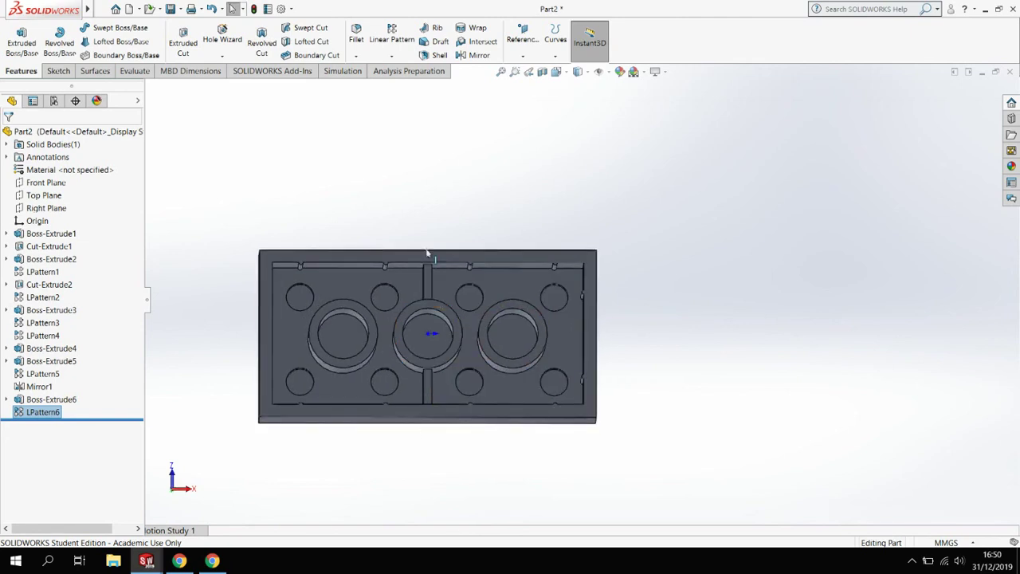
{"action": "left_click", "coordinate": [475, 56]}
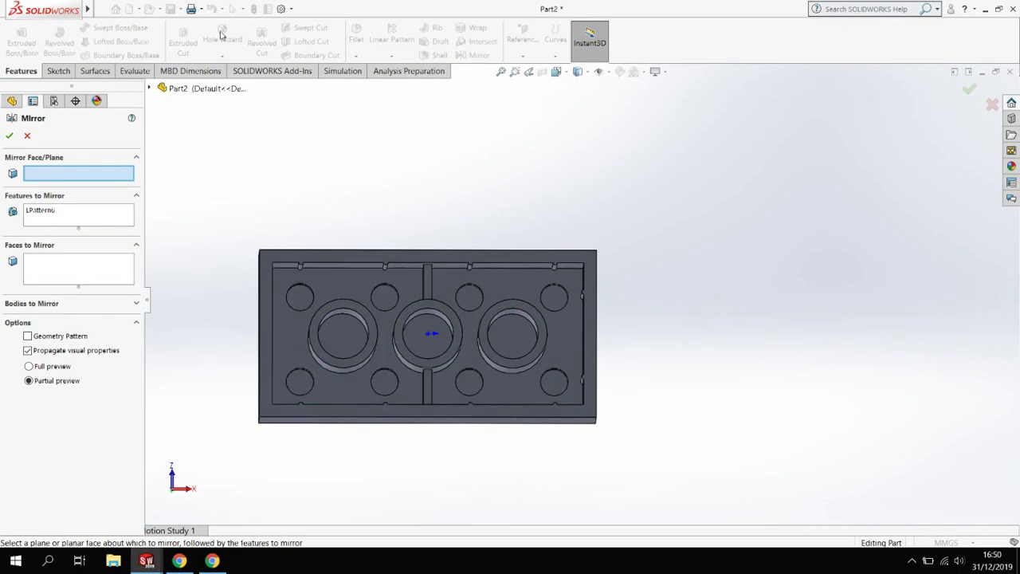
{"action": "left_click", "coordinate": [151, 89]}
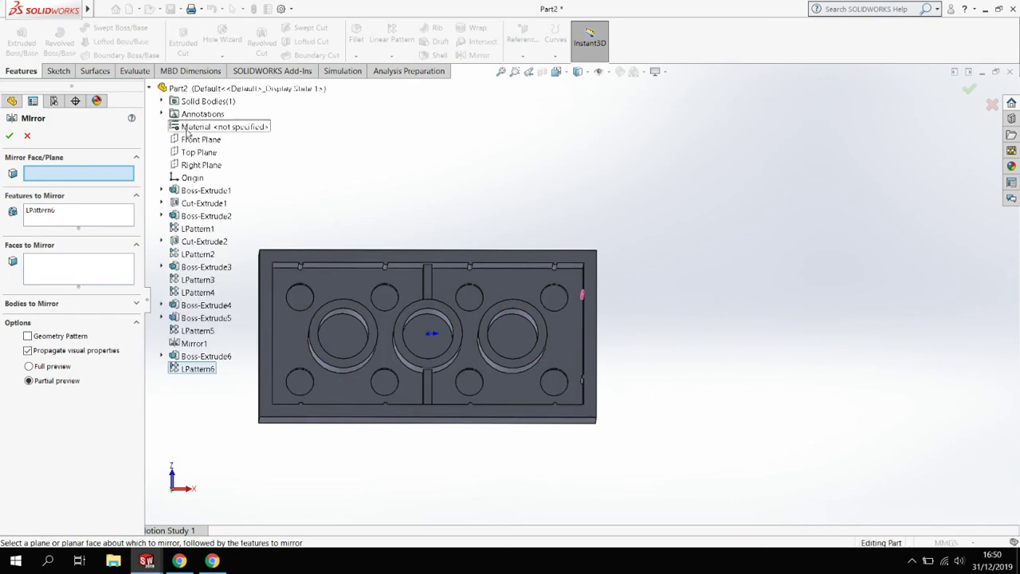
{"action": "left_click", "coordinate": [195, 166]}
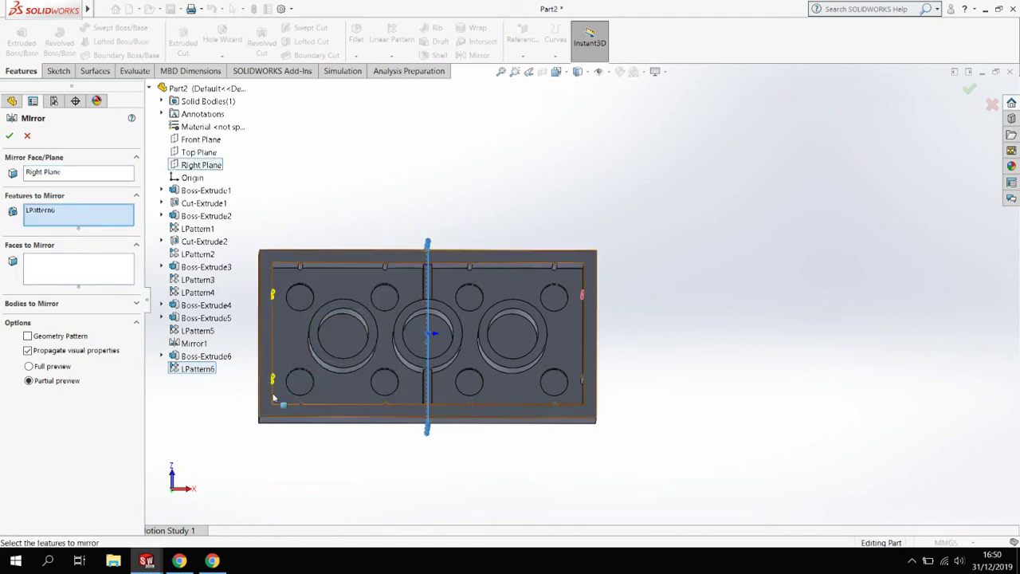
{"action": "left_click", "coordinate": [10, 137]}
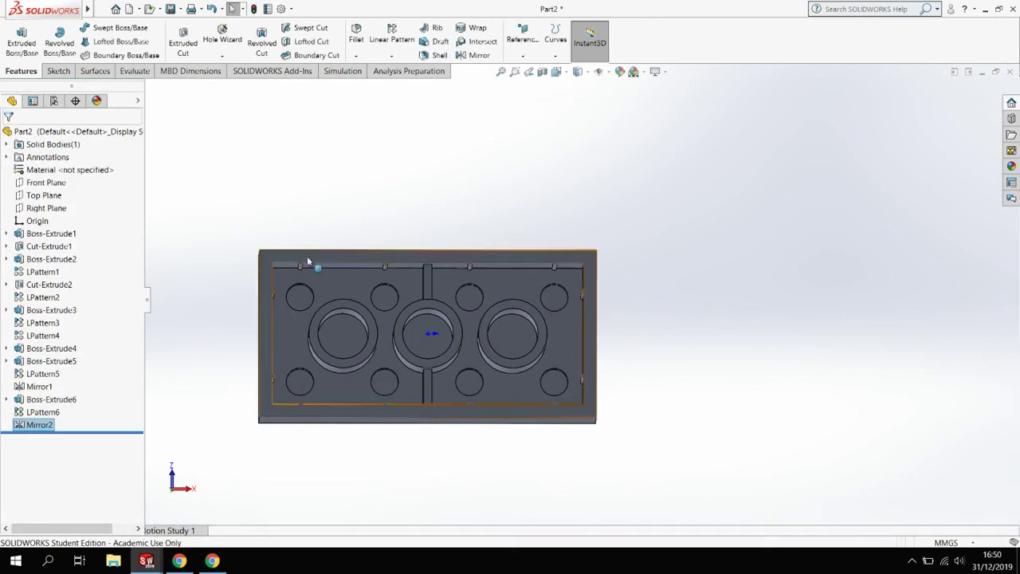
{"action": "middle_click_drag", "start_coordinate": [755, 360], "coordinate": [646, 396]}
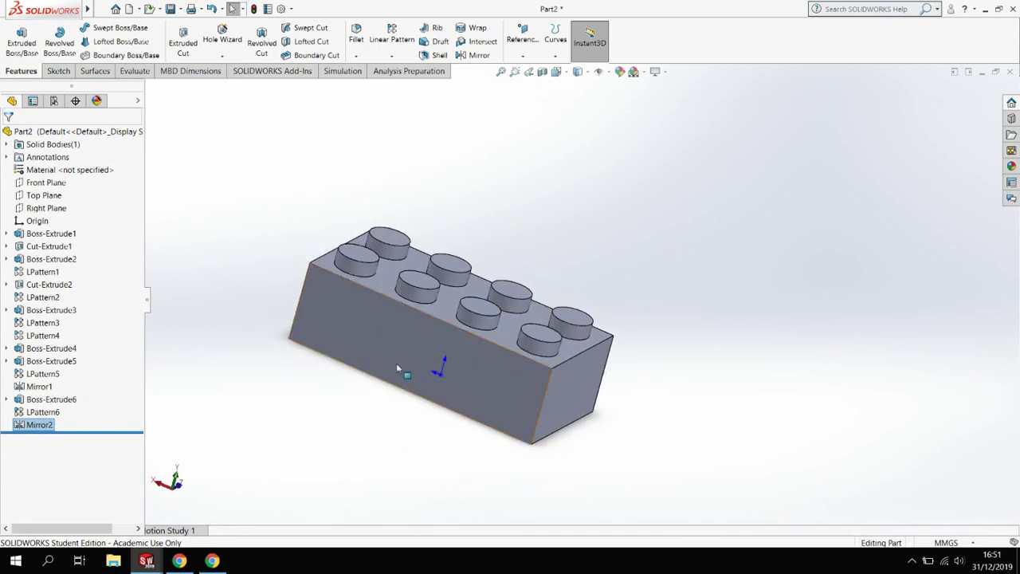
{"action": "middle_click_drag", "start_coordinate": [396, 368], "coordinate": [263, 335]}
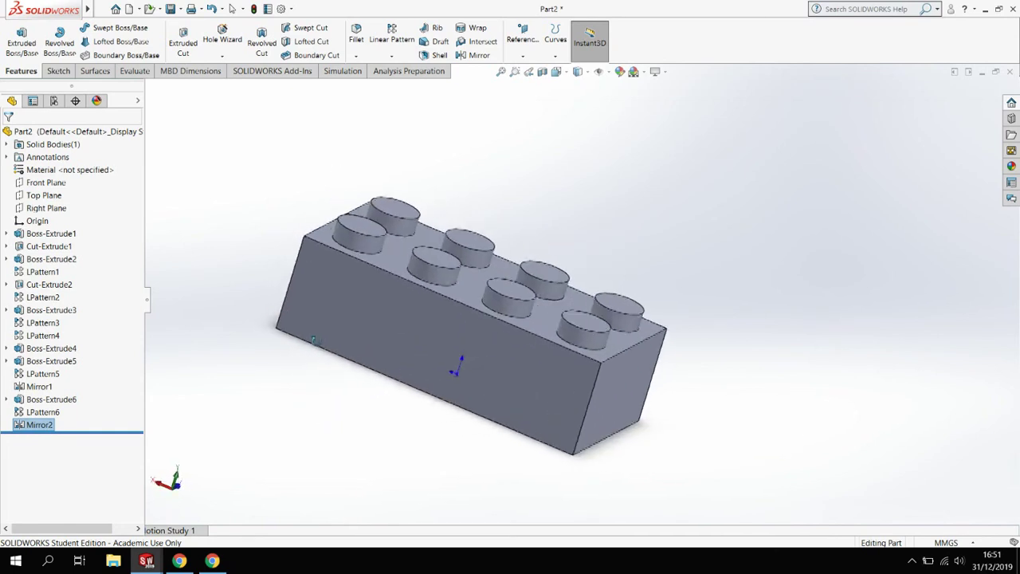
{"action": "left_click", "coordinate": [49, 171]}
Step: Apply ABS from the Plastics materials library to the part
{"action": "right_click", "coordinate": [51, 171]}
{"action": "left_click", "coordinate": [78, 177]}
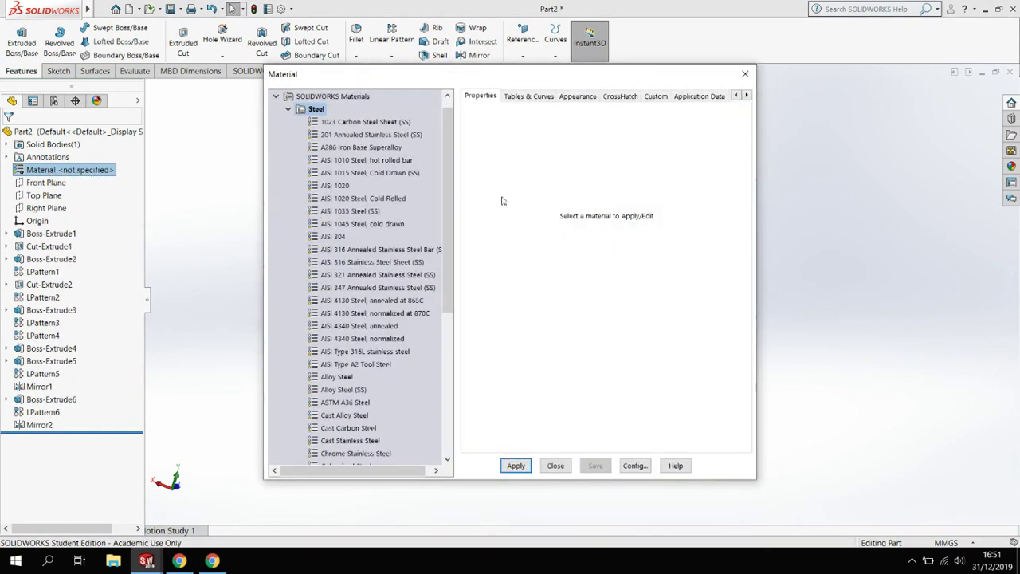
{"action": "left_click", "coordinate": [291, 110]}
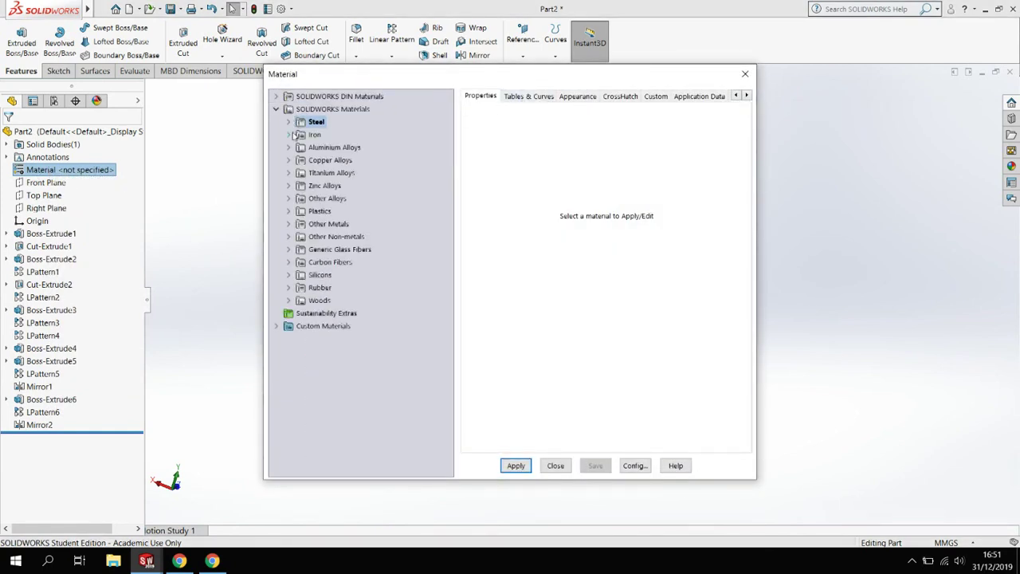
{"action": "left_click", "coordinate": [289, 210]}
{"action": "left_click", "coordinate": [326, 110]}
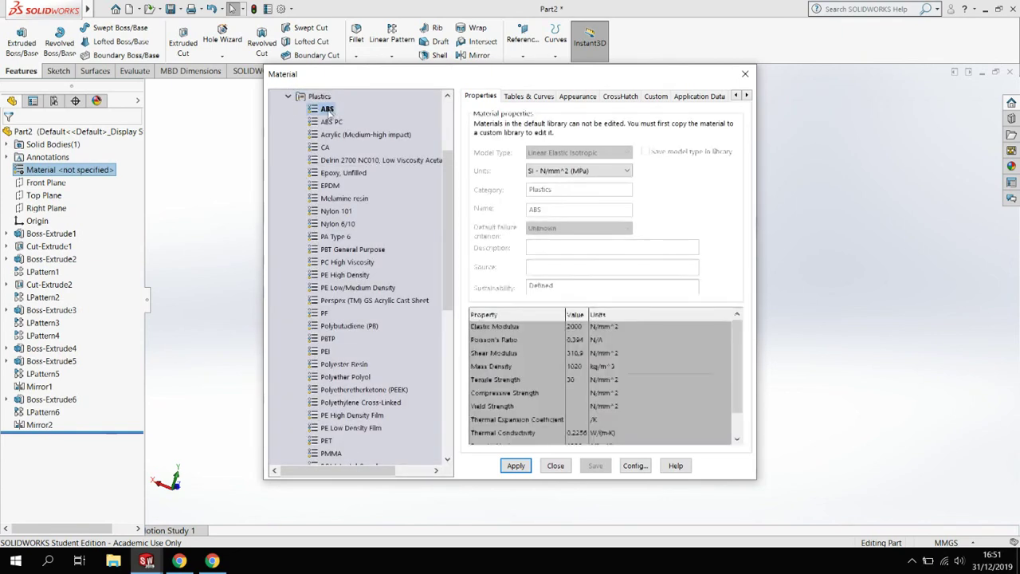
{"action": "left_click", "coordinate": [517, 466]}
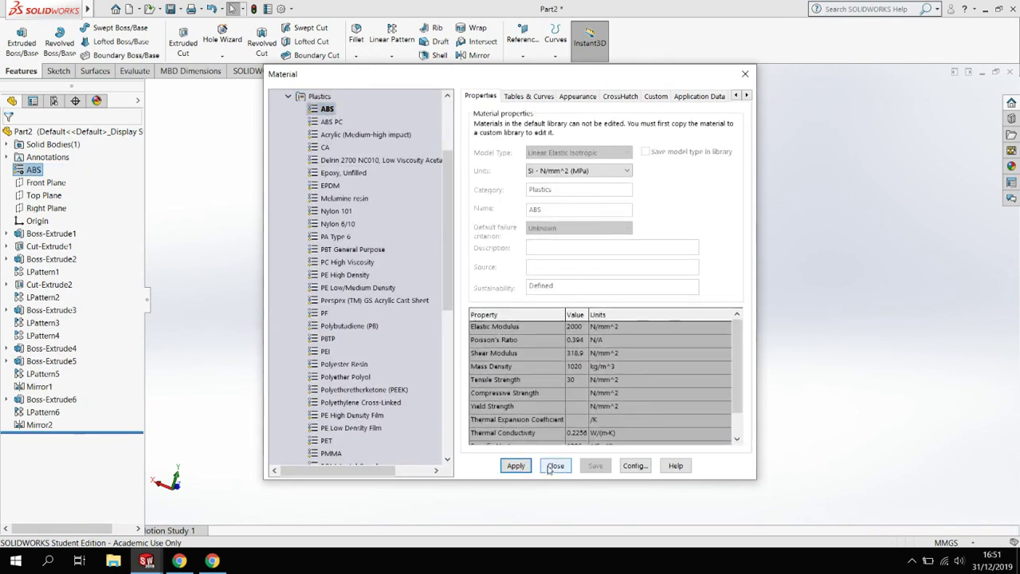
{"action": "left_click", "coordinate": [555, 466]}
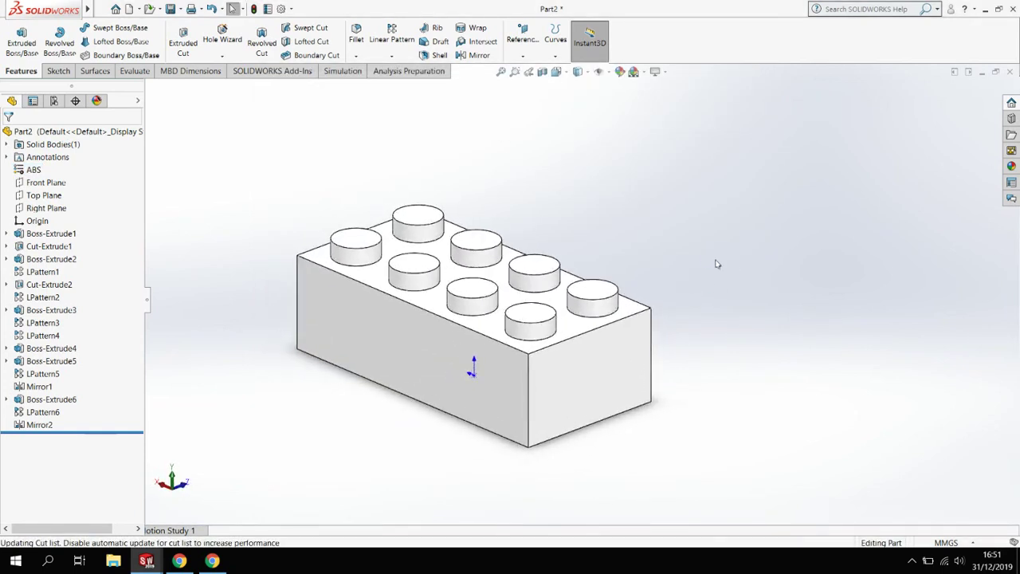
Step: Remove all existing appearances from Part2, clearing the white colour
{"action": "right_click", "coordinate": [53, 131]}
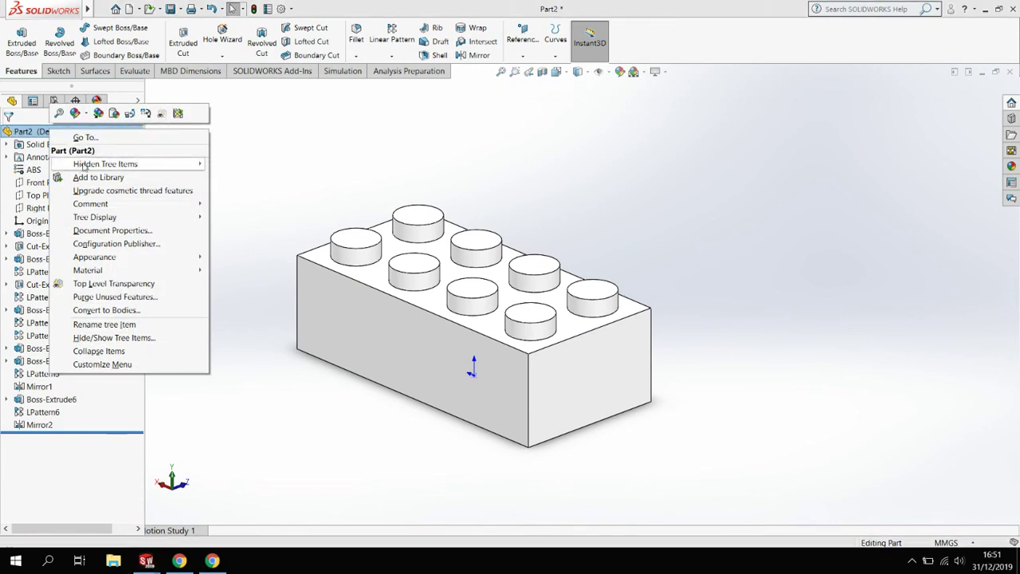
{"action": "left_click", "coordinate": [75, 114]}
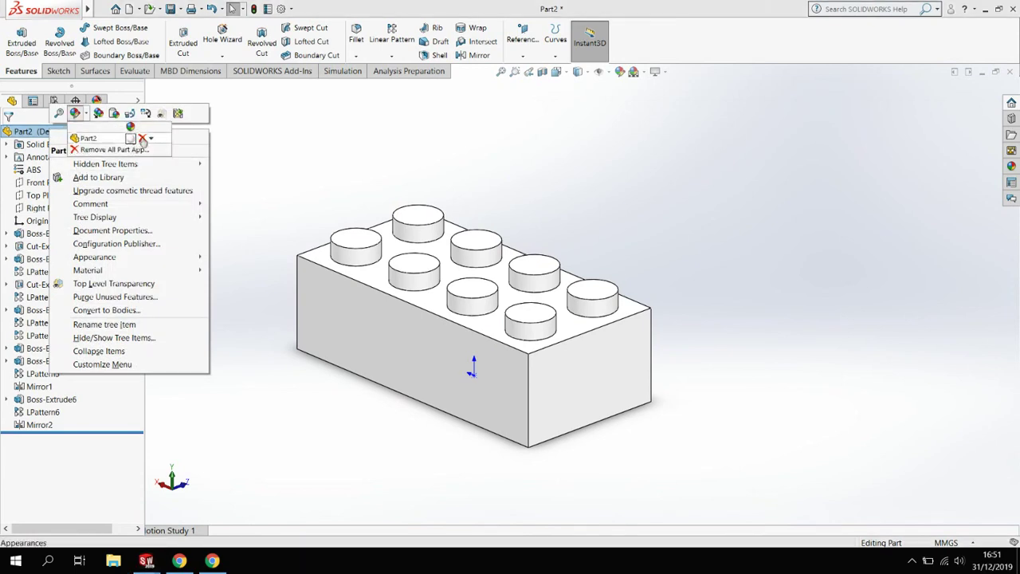
{"action": "left_click", "coordinate": [94, 147]}
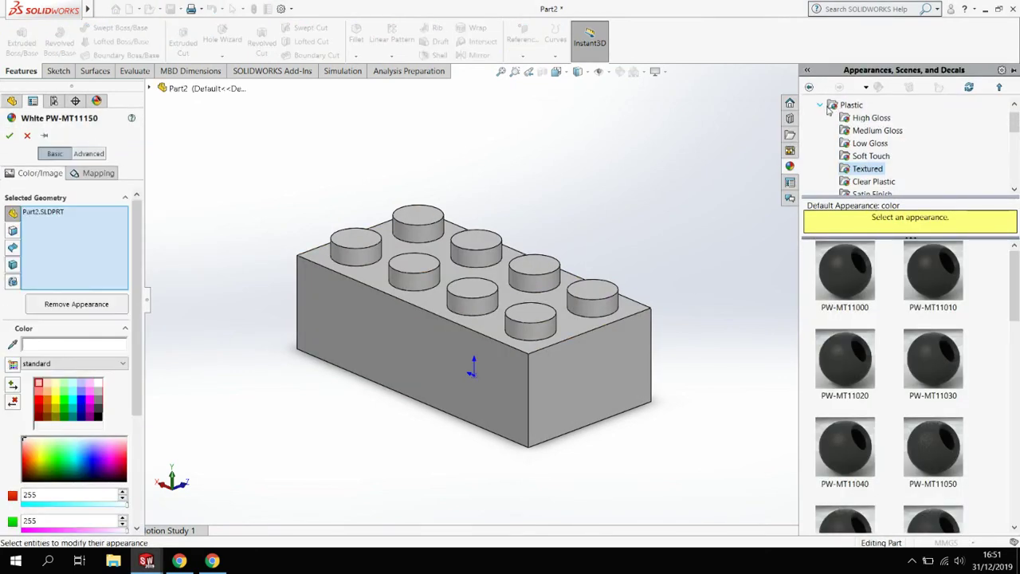
Step: Apply the red low gloss plastic appearance to the whole brick
{"action": "left_click", "coordinate": [879, 143]}
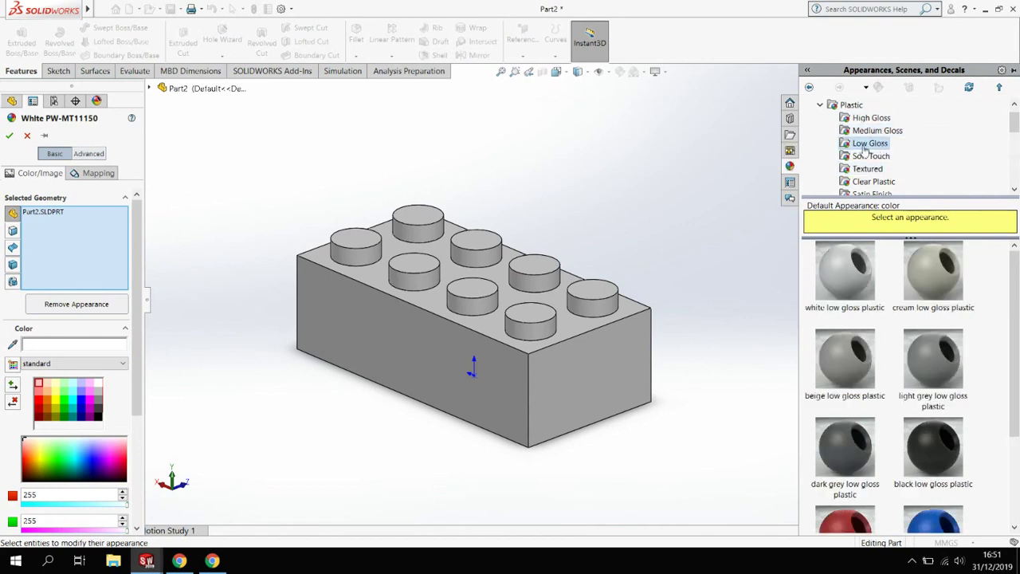
{"action": "scroll", "coordinate": [844, 397], "scroll_direction": "down", "scroll_amount": 3}
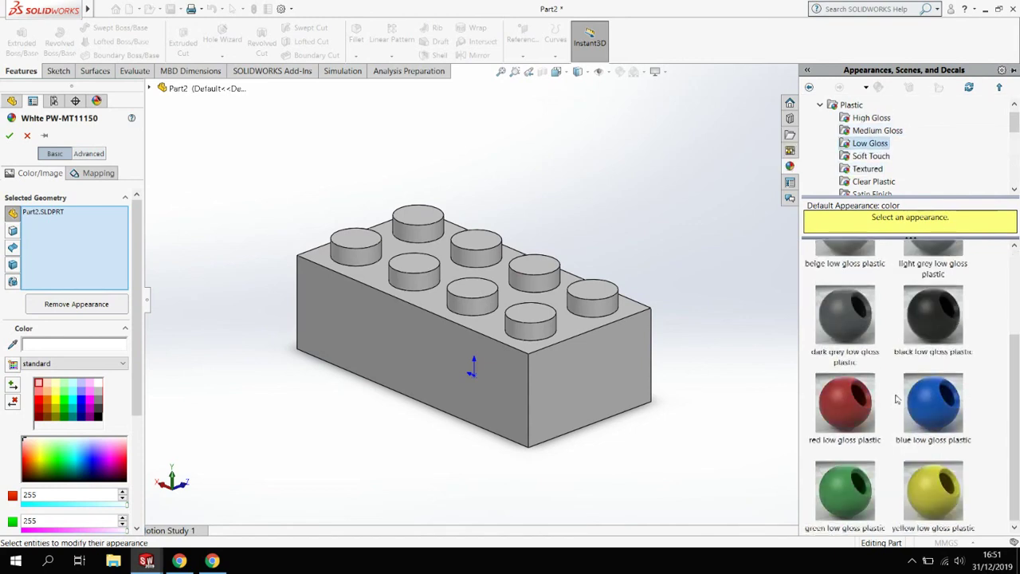
{"action": "left_click", "coordinate": [844, 394]}
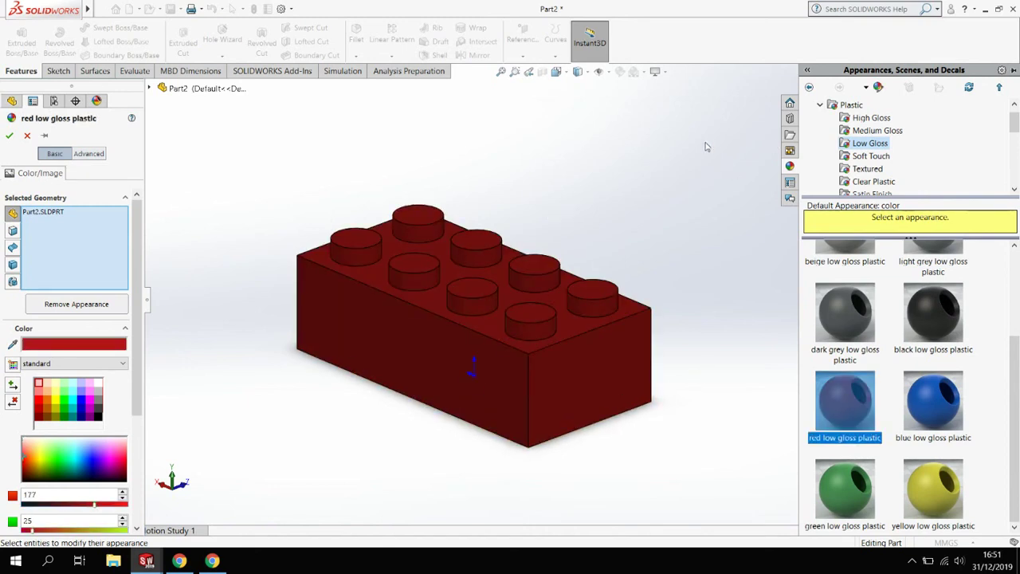
{"action": "left_click", "coordinate": [8, 136]}
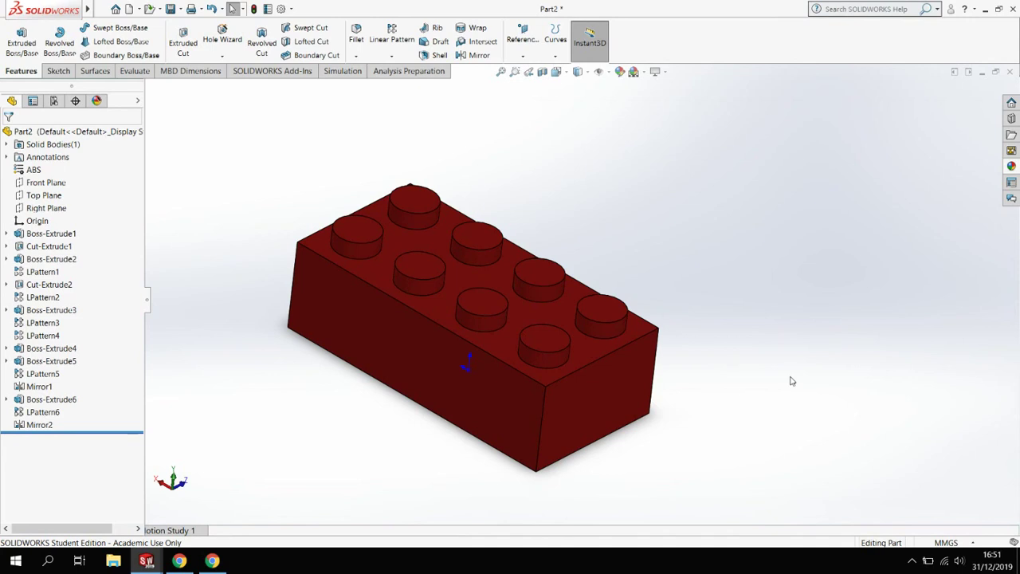
{"action": "middle_click_drag", "start_coordinate": [720, 446], "coordinate": [704, 412]}
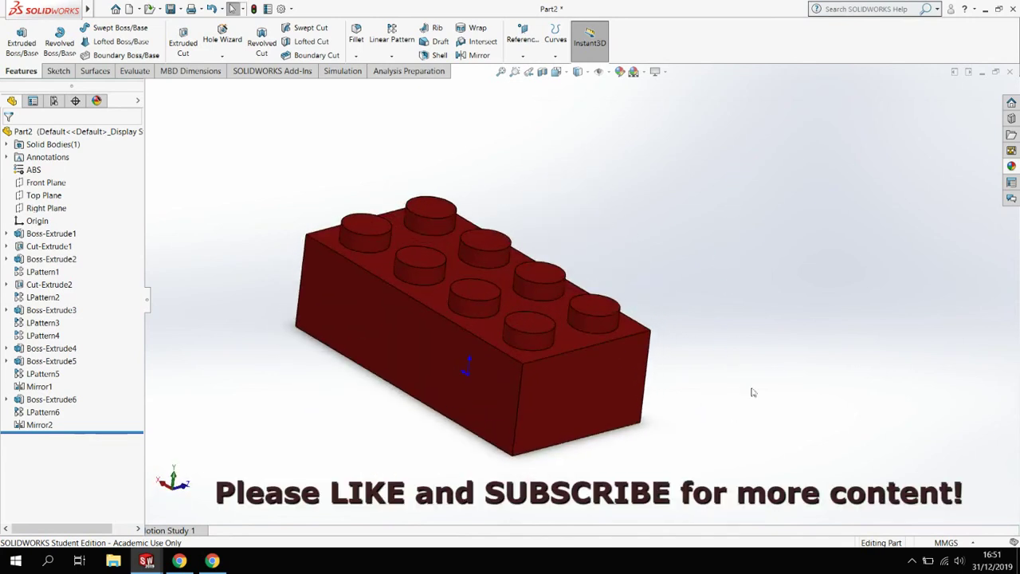